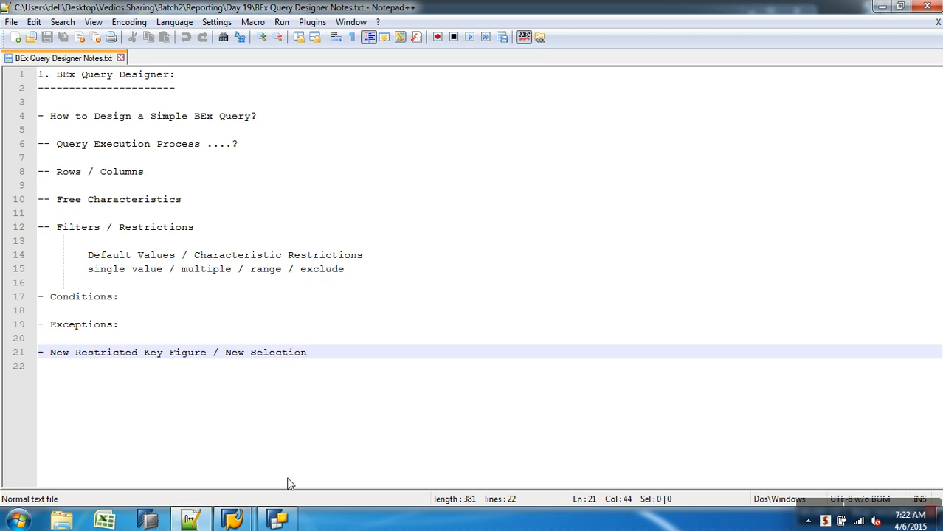
Switch to BEx Query Designer and remove the Key Figures structure from Columns and Calendar year from Rows
click(278, 522)
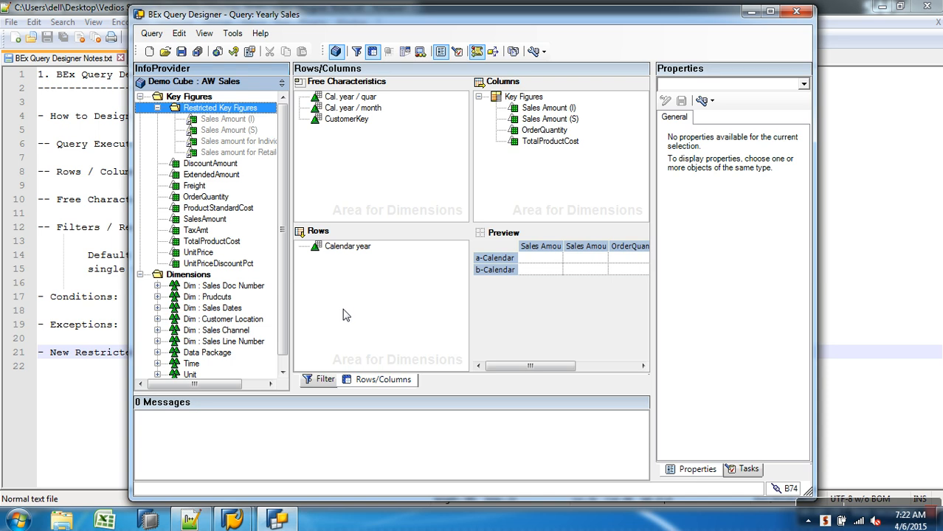
click(237, 143)
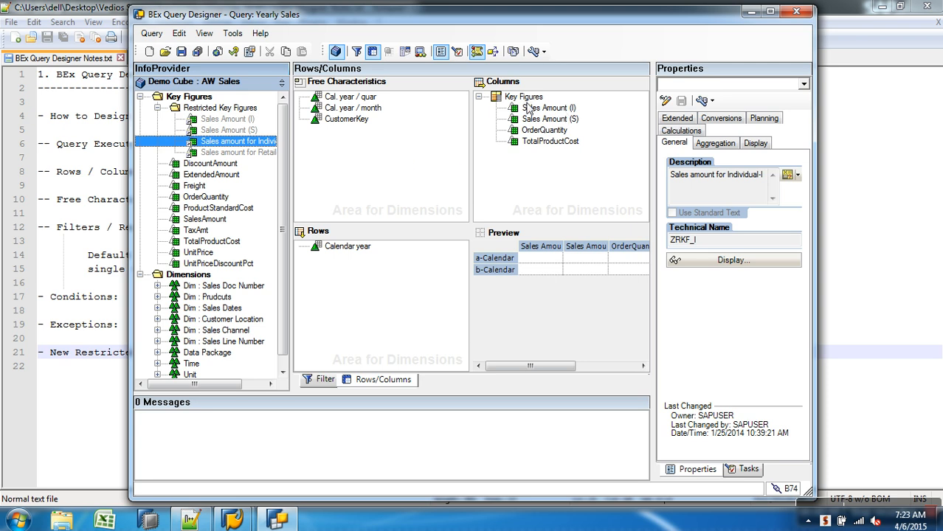
drag(526, 101, 254, 163)
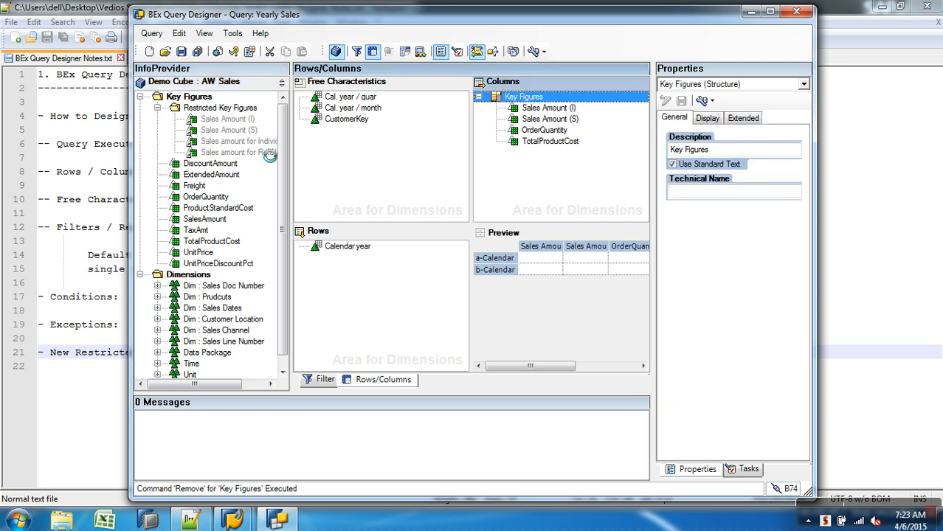
drag(392, 249, 248, 253)
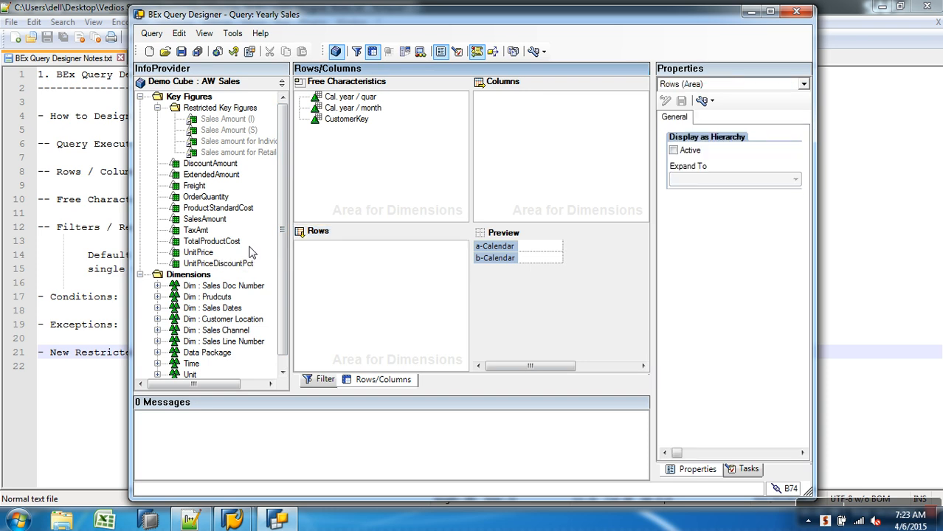
Create a new structure in the Columns area and another in the Rows area
click(517, 118)
right_click(517, 118)
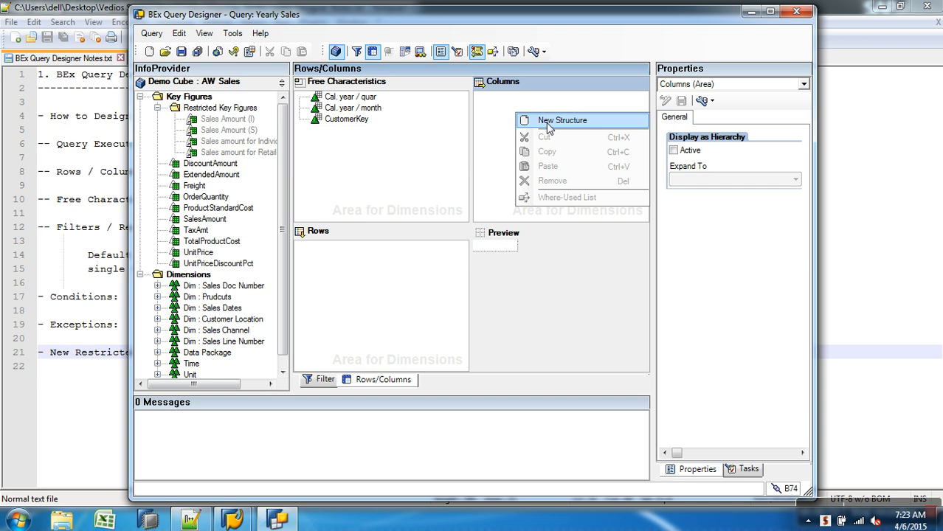
click(547, 120)
click(516, 97)
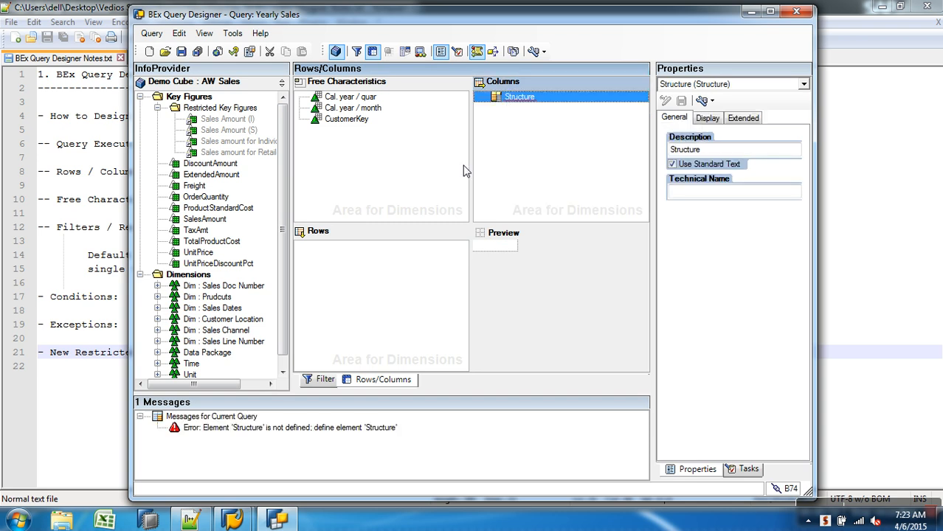
right_click(374, 269)
click(399, 268)
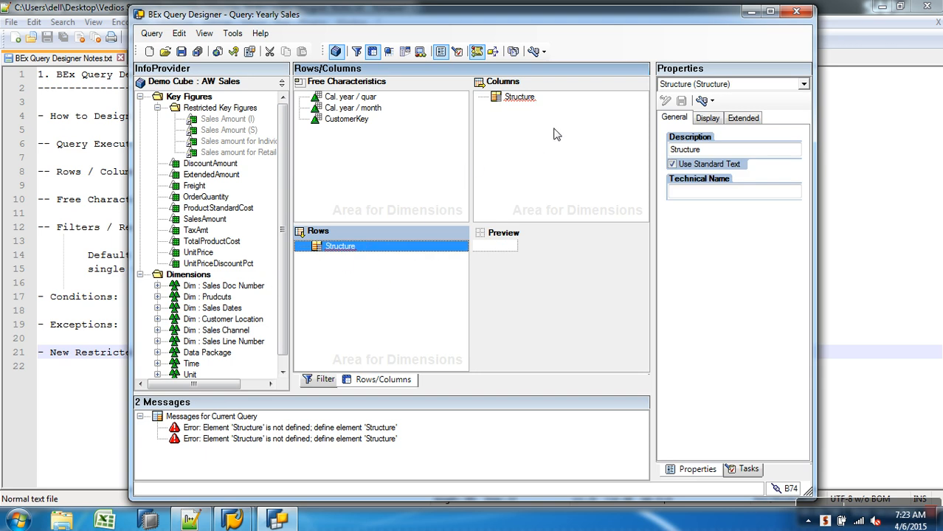
Add a new selection to the Columns structure and assign the SalesAmount key figure to it
right_click(523, 98)
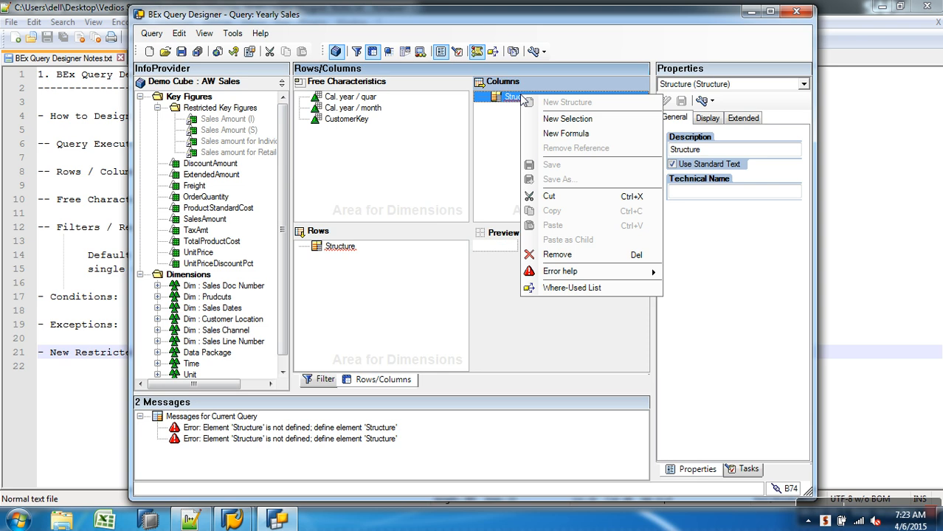
click(555, 120)
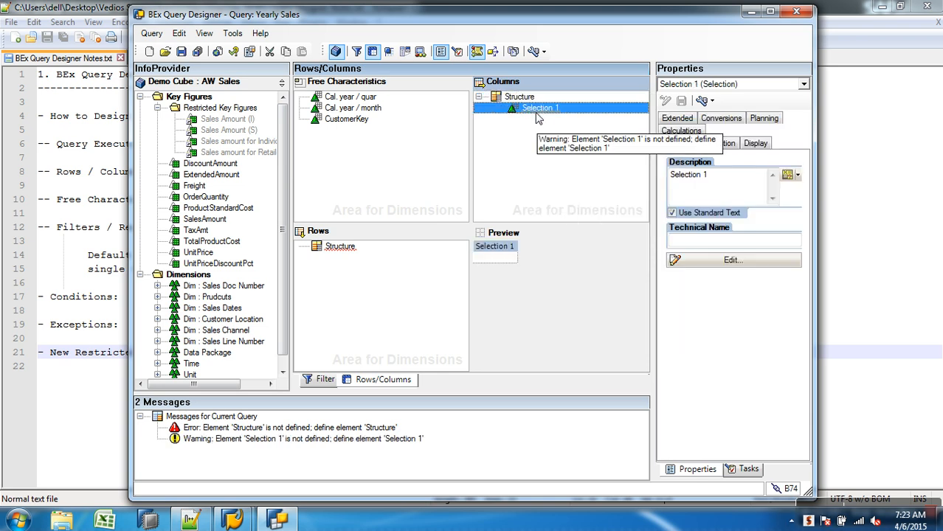
right_click(538, 111)
click(564, 124)
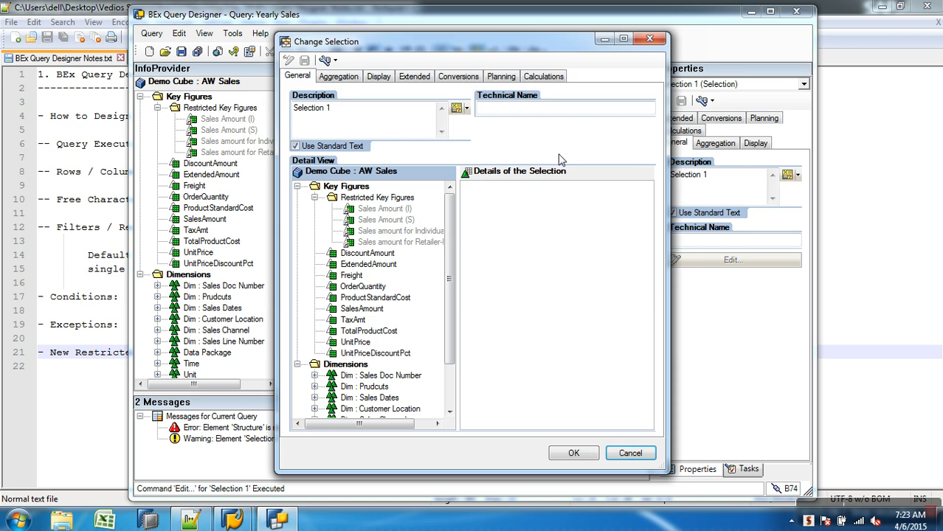
click(298, 186)
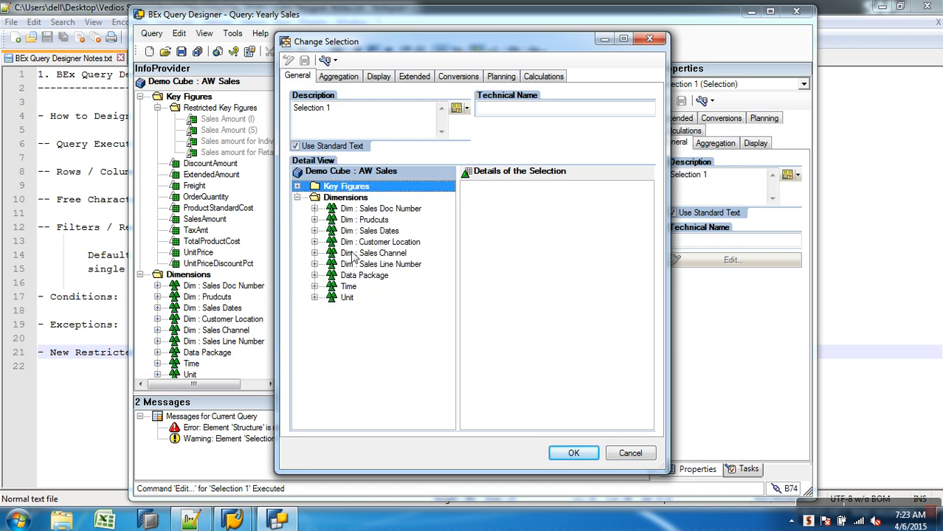
click(296, 187)
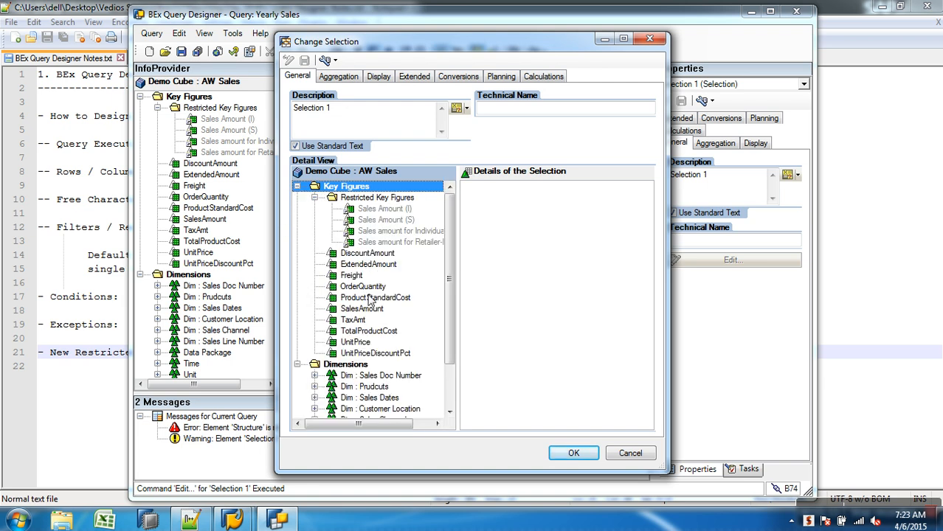
drag(365, 310, 518, 310)
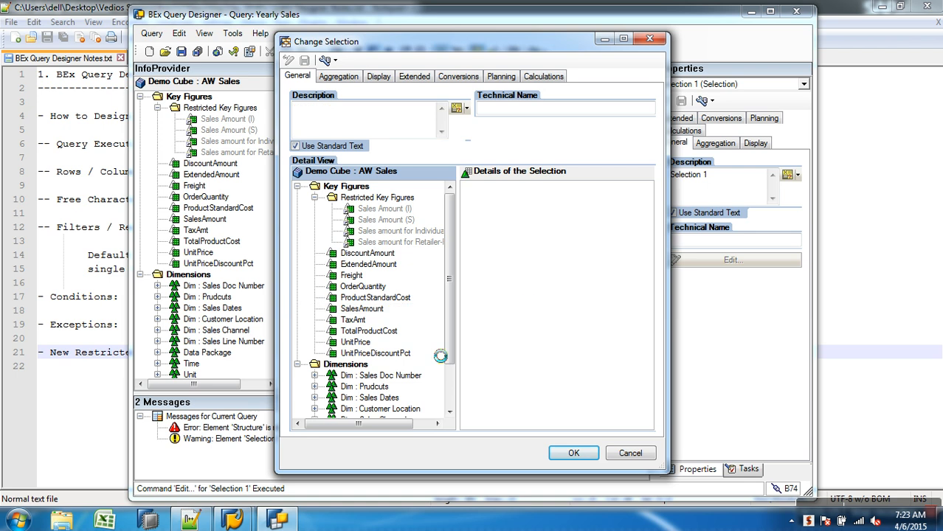
Add SalesChannelCode from the Sales Channel dimension to the selection, restrict it to Retailer, and accept the definition
scroll(435, 388, down, 2)
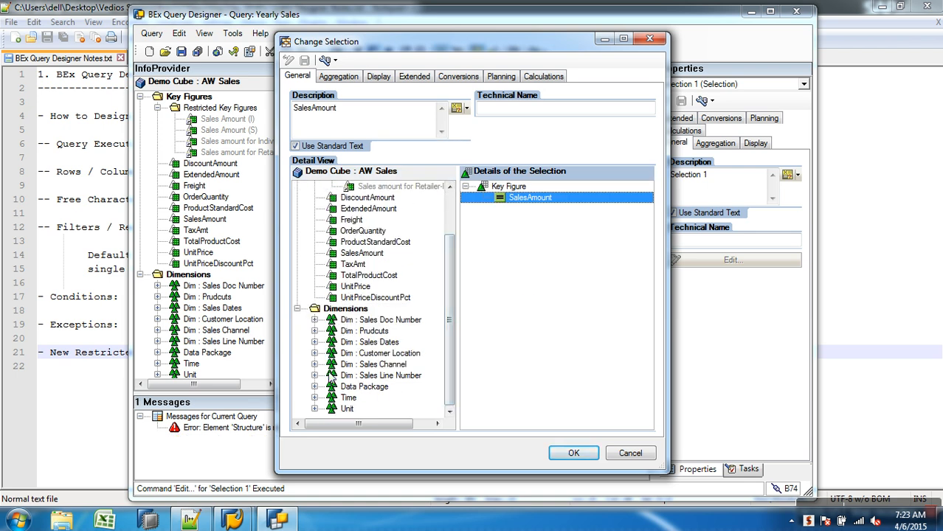
click(323, 365)
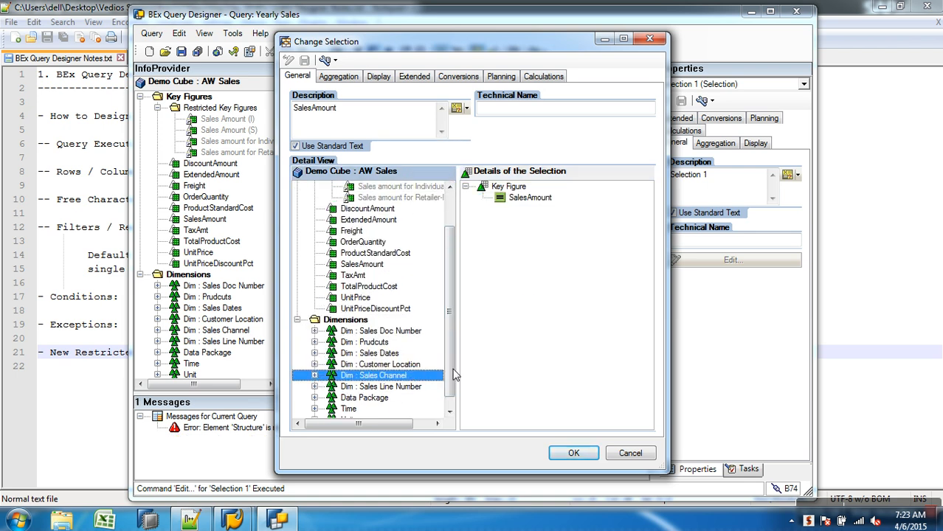
click(314, 375)
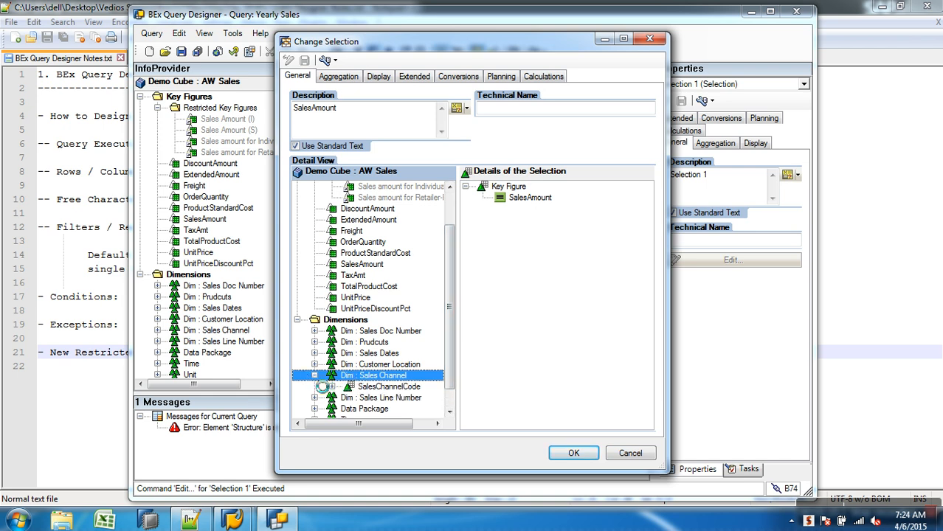
drag(343, 386, 511, 221)
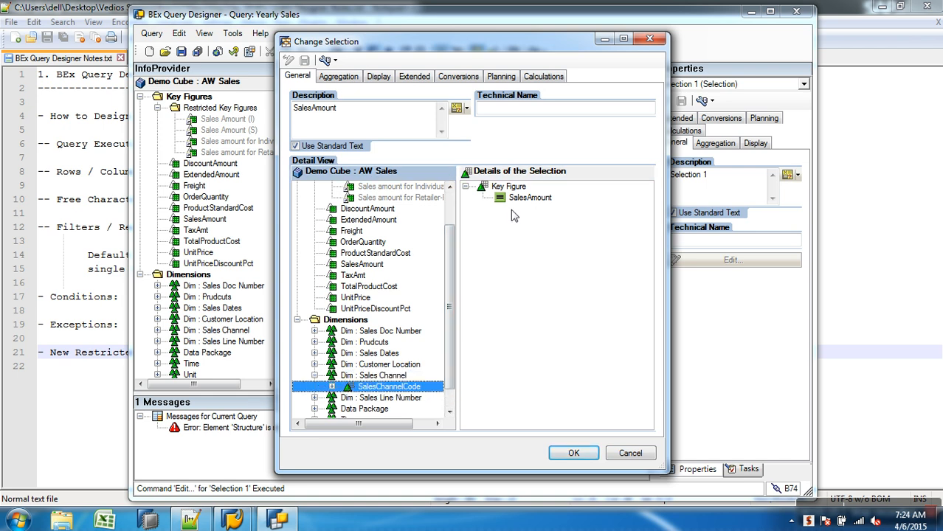
drag(398, 390, 513, 368)
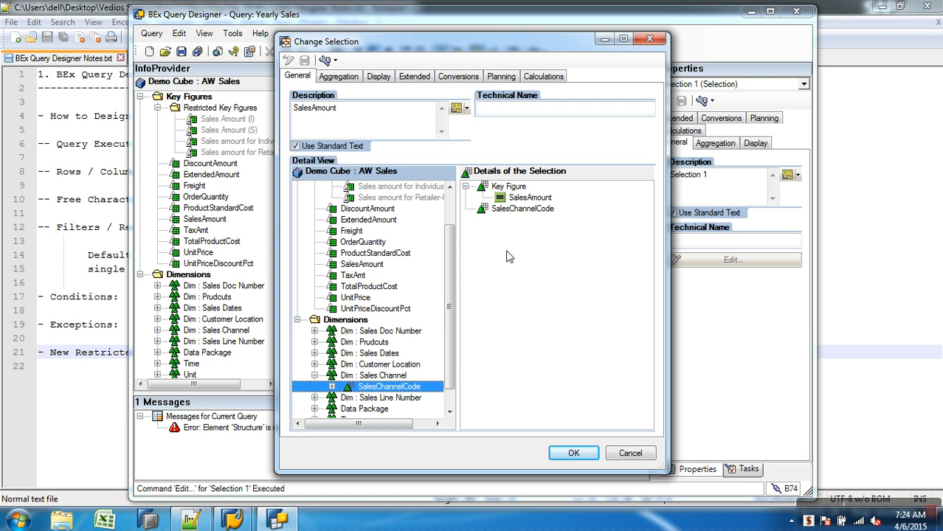
right_click(514, 211)
click(546, 220)
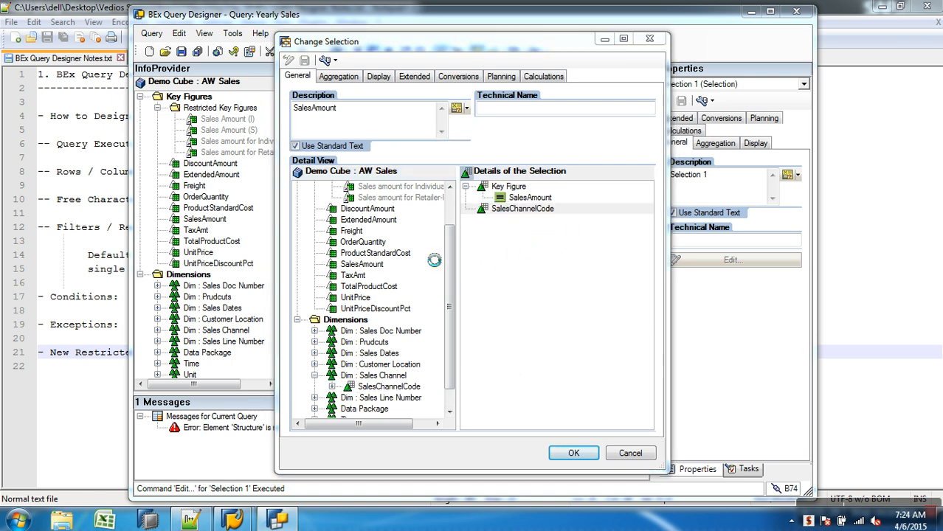
click(316, 192)
click(487, 247)
click(514, 366)
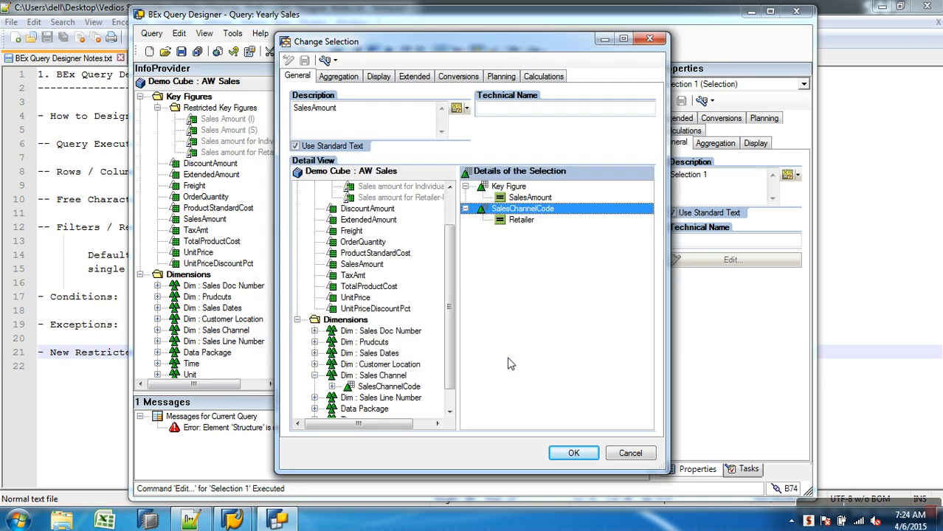
drag(317, 44, 347, 37)
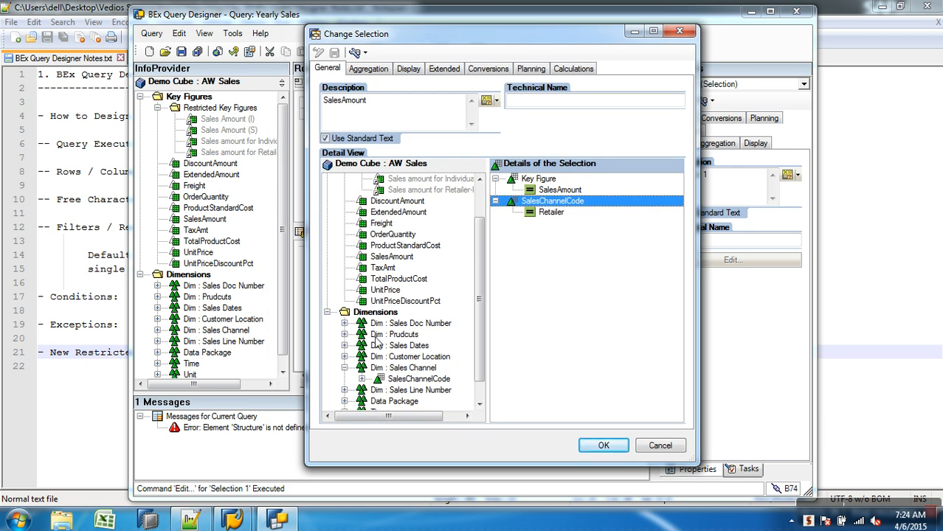
click(604, 446)
Add a new selection to the Rows structure and open its definition, leaving it without changes
click(341, 248)
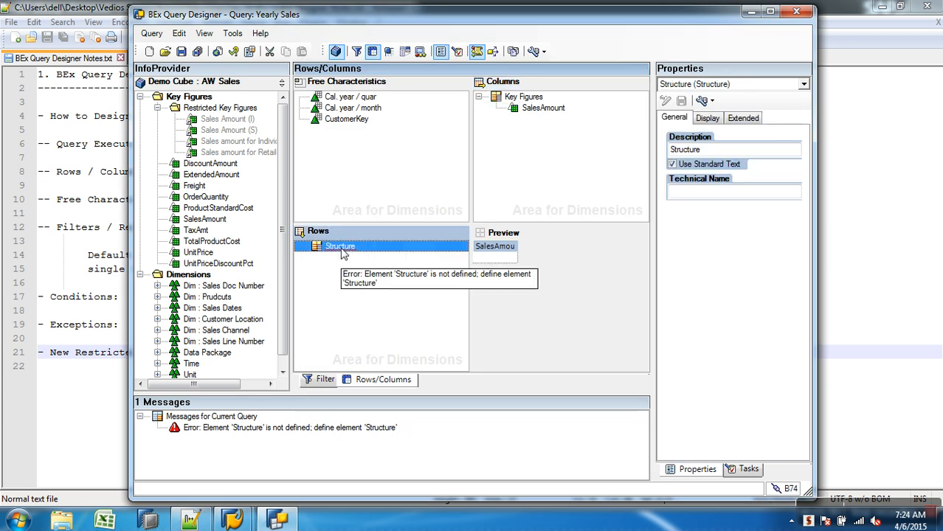
right_click(343, 249)
click(388, 272)
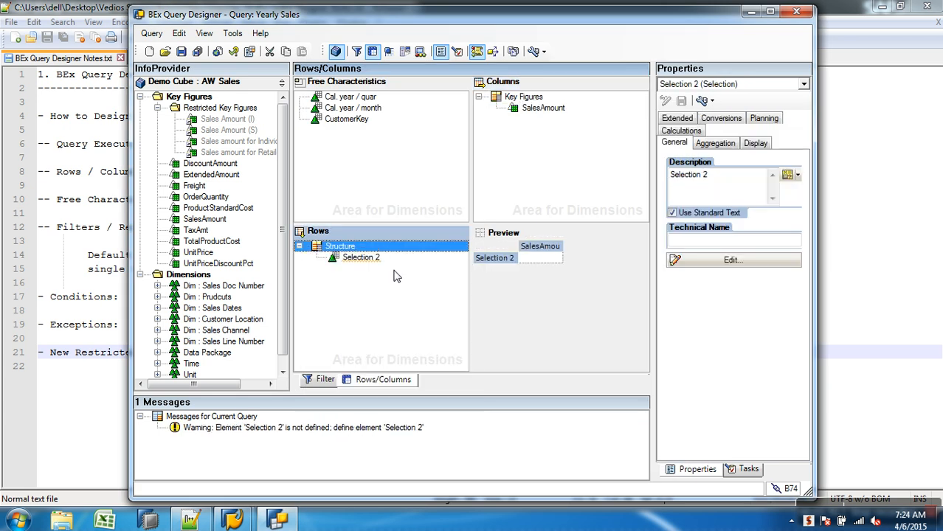
right_click(373, 262)
click(409, 269)
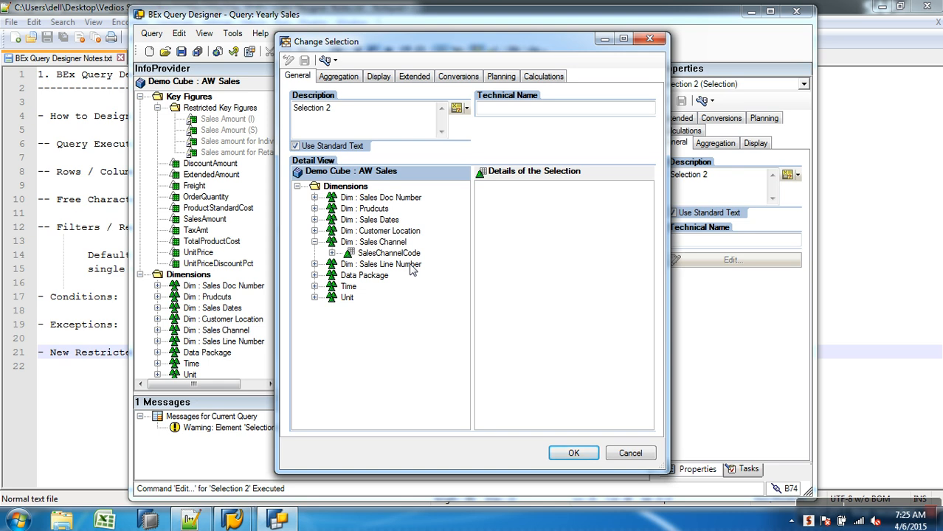
click(629, 453)
Remove the Key Figures structure from Columns and the structure from Rows
click(526, 99)
key(Delete)
drag(336, 247, 258, 258)
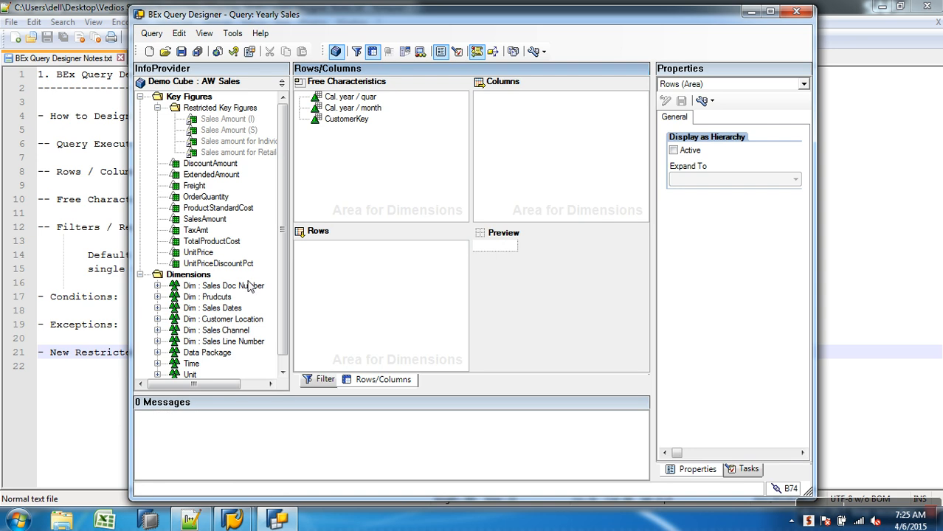
In the Notepad++ notes, add the line "- Calculated Key figure" on line 23, and return to BEx Query Designer
click(71, 380)
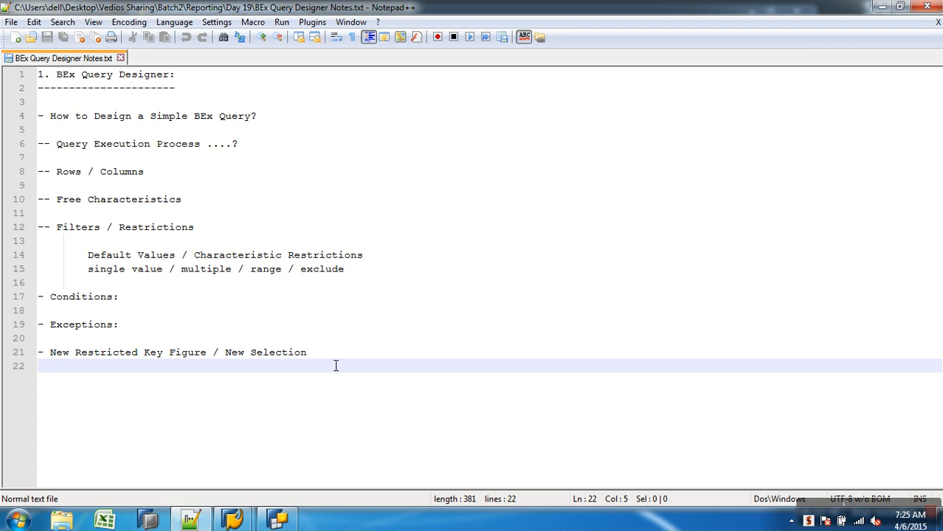
key(Return)
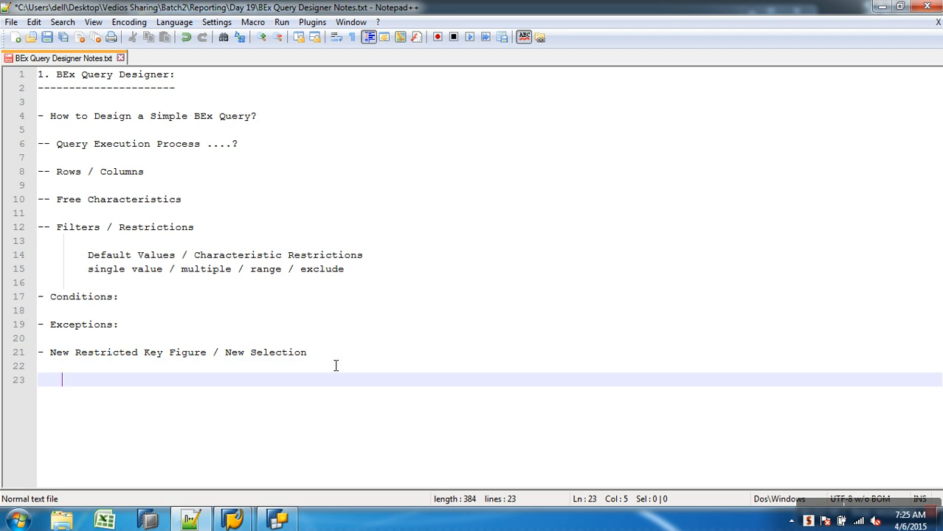
key(Home)
text(- Calculated Key figure)
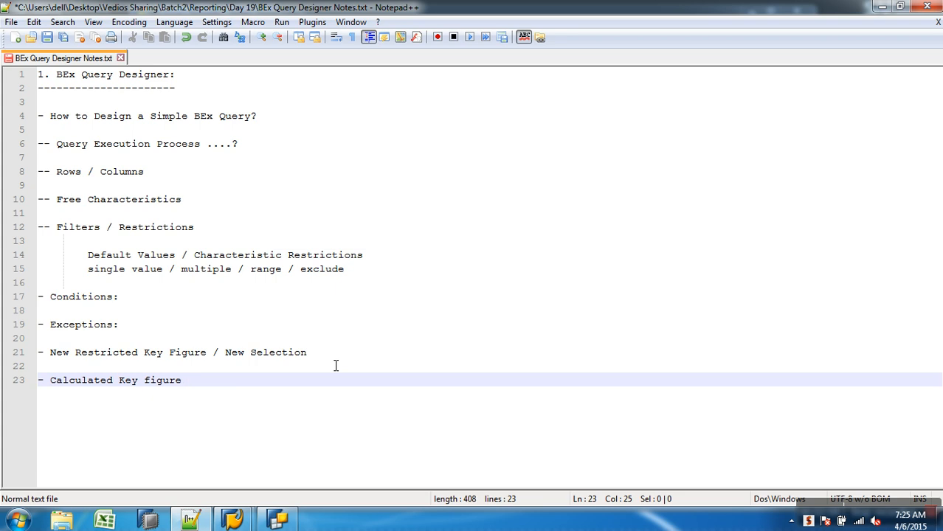
click(287, 523)
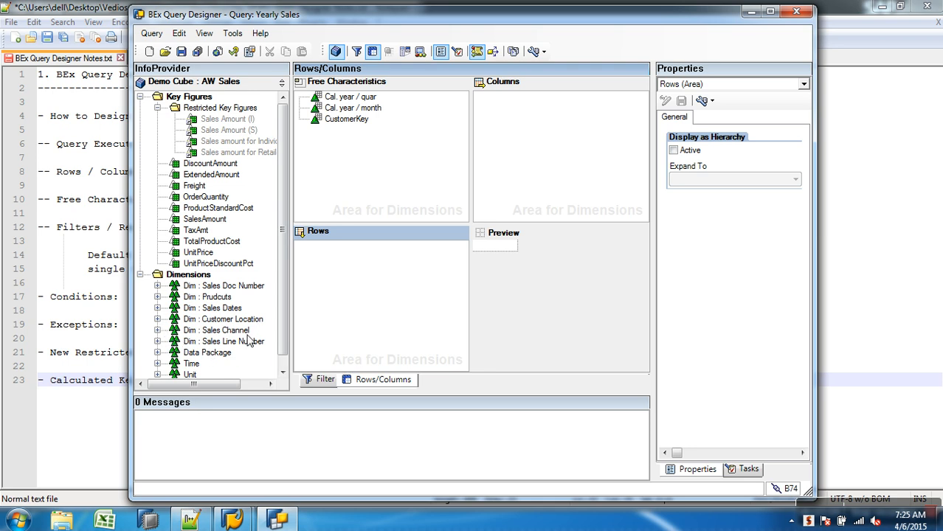
Add Geography Key from the Customer Location dimension to the Rows area
click(282, 370)
double_click(173, 320)
click(243, 331)
drag(244, 335, 316, 273)
click(157, 308)
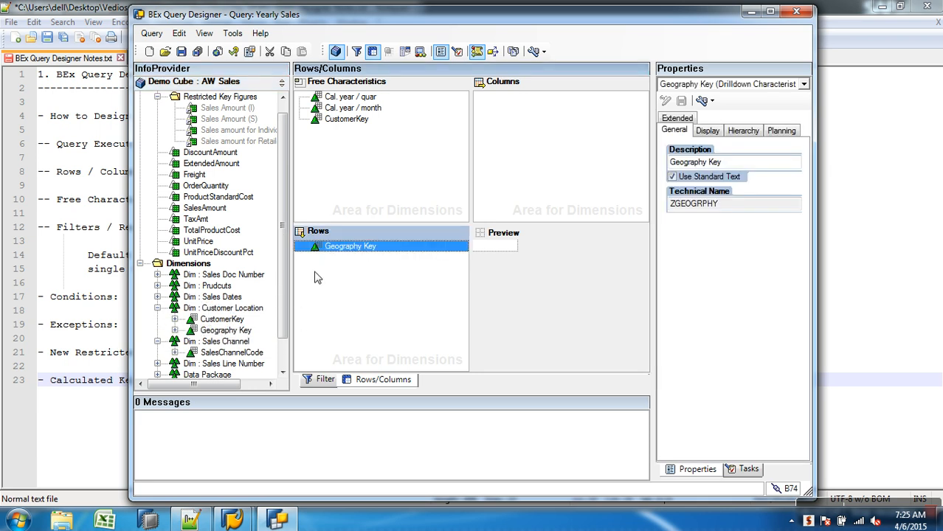
Examine the value display options for the Geography Key characteristic
click(710, 132)
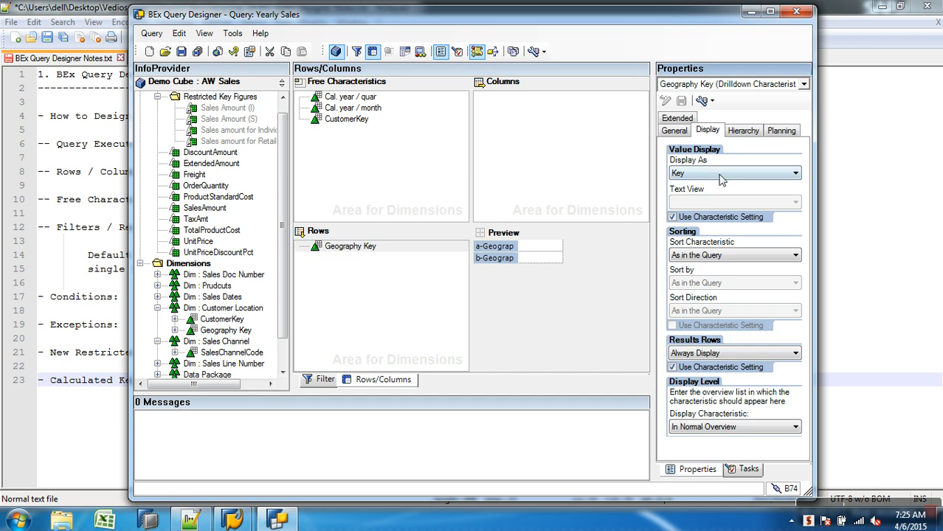
click(718, 174)
click(707, 164)
Put SalesAmount and OrderQuantity in Columns, and replace Geography Key in Rows with the second ModelName from the Prudcuts dimension
drag(212, 208, 490, 126)
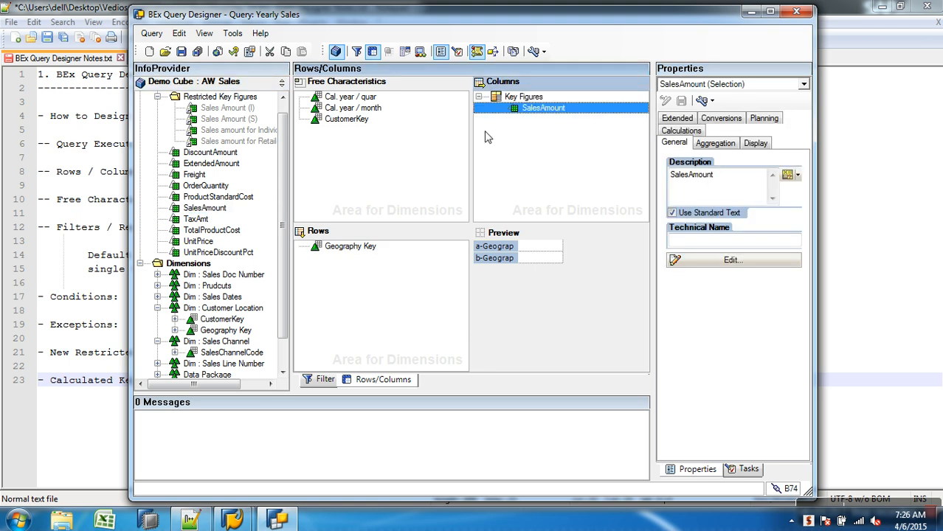
drag(334, 249, 168, 295)
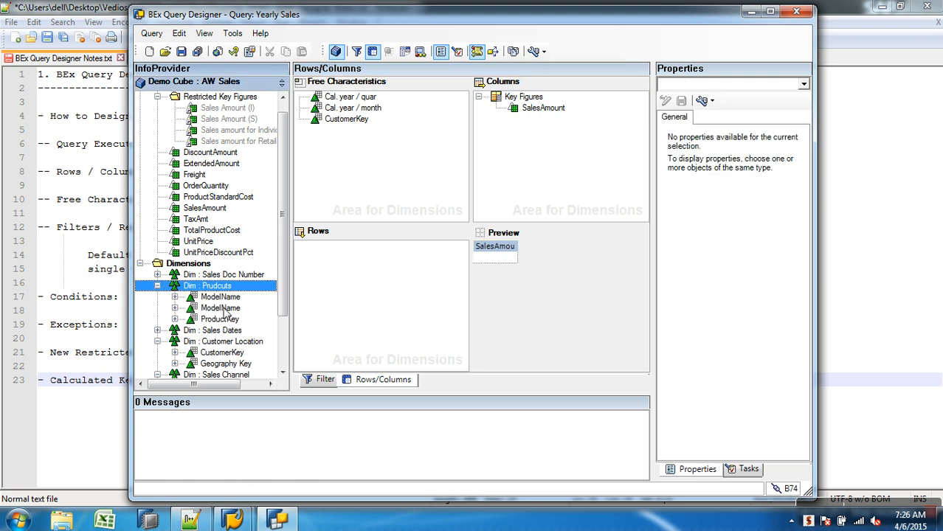
drag(220, 307, 335, 279)
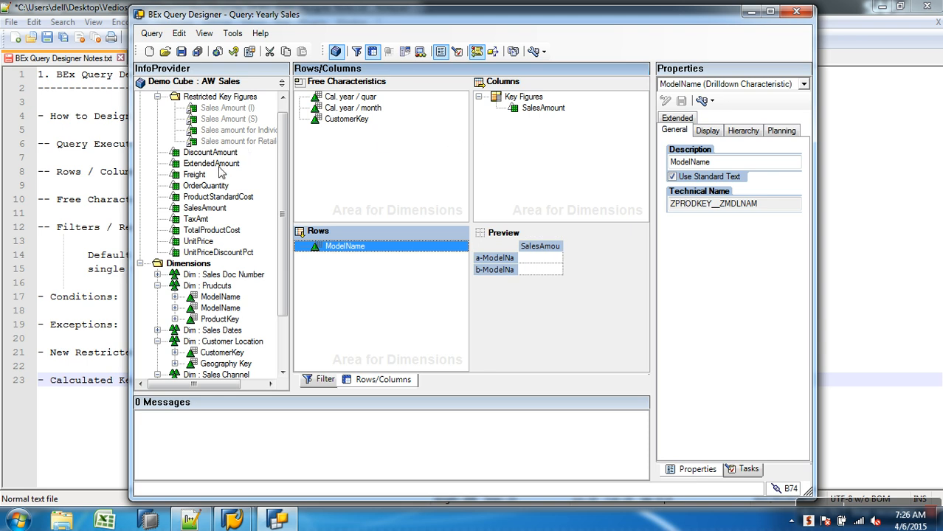
drag(206, 191, 530, 129)
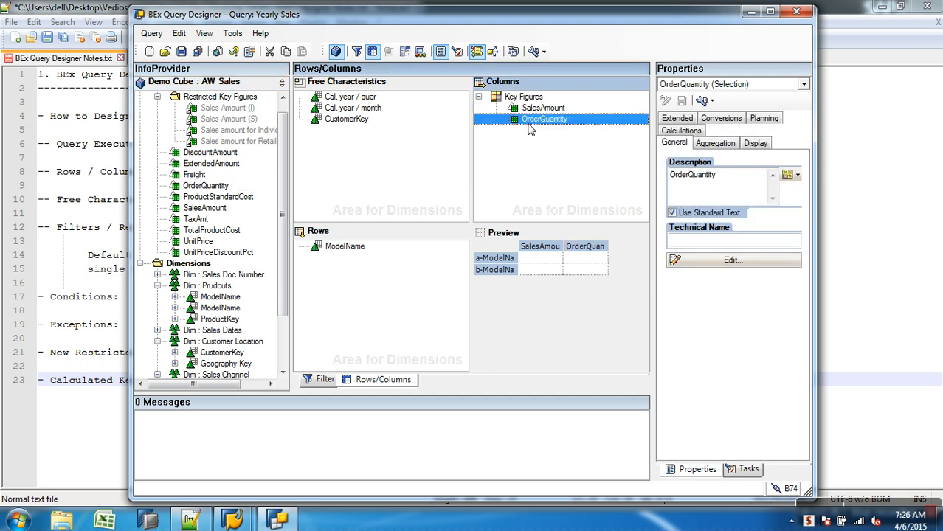
Create a new calculated key figure under Key Figures in the InfoProvider and open its definition for editing
click(544, 111)
click(546, 120)
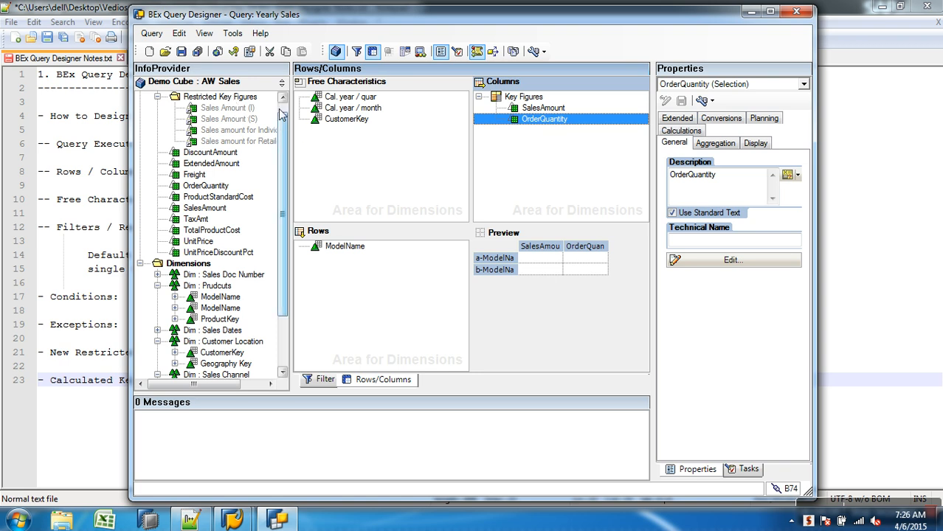
drag(280, 116, 279, 107)
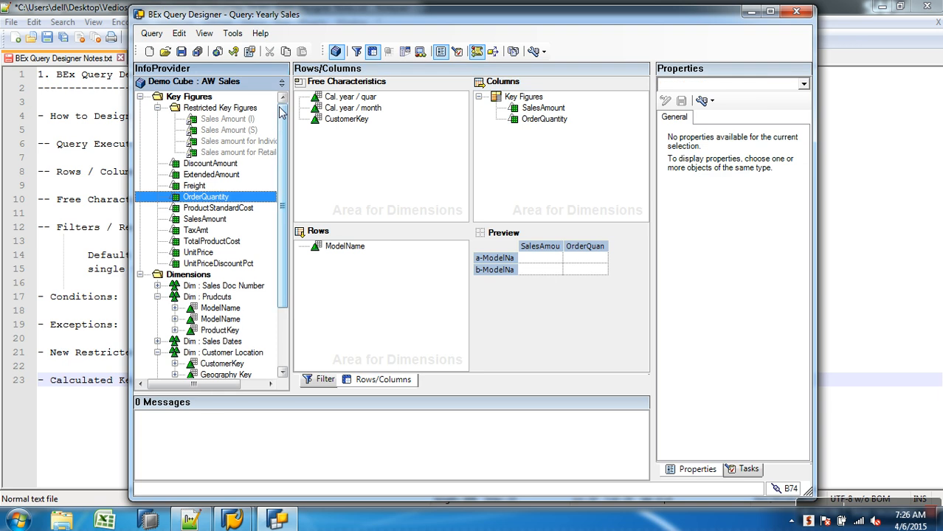
click(157, 109)
click(193, 98)
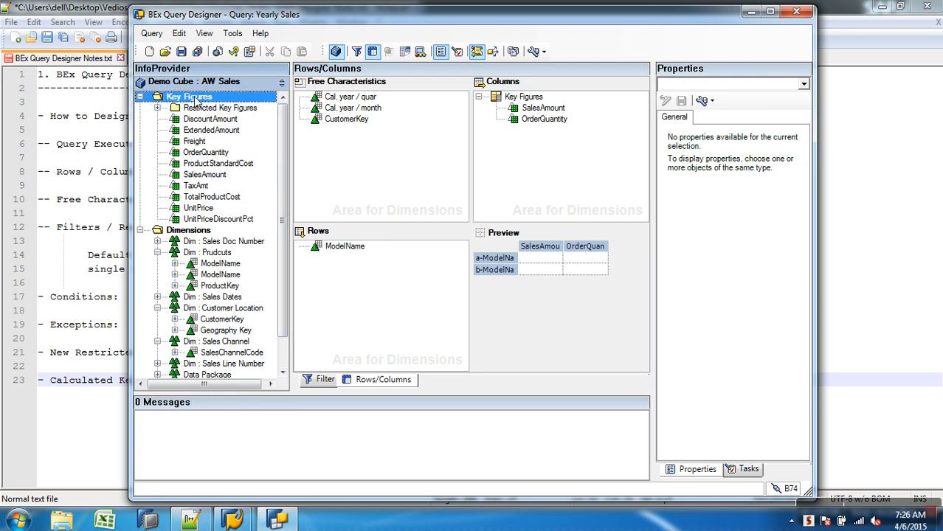
right_click(196, 101)
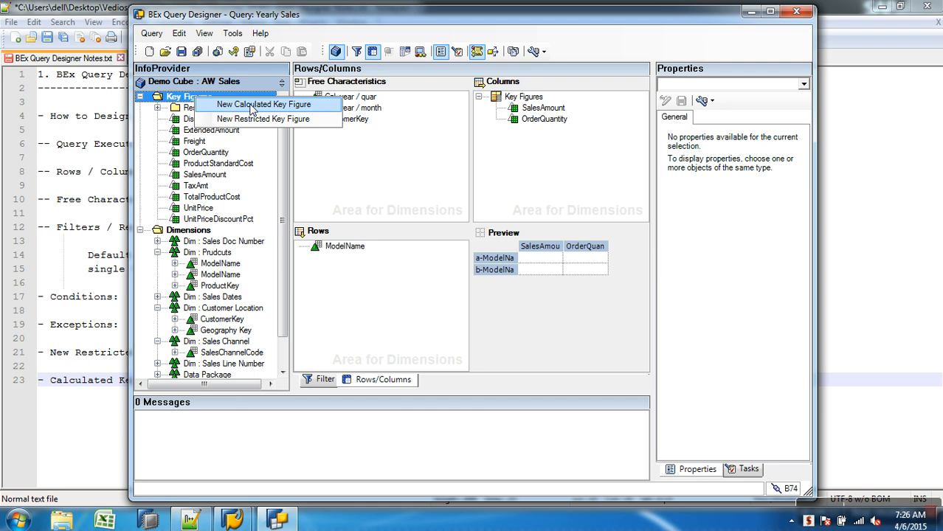
click(251, 108)
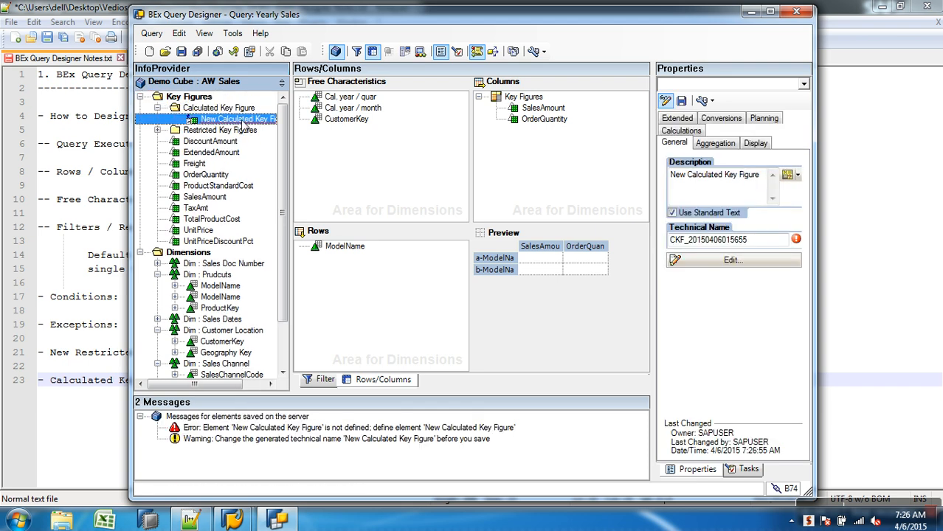
right_click(243, 127)
click(275, 127)
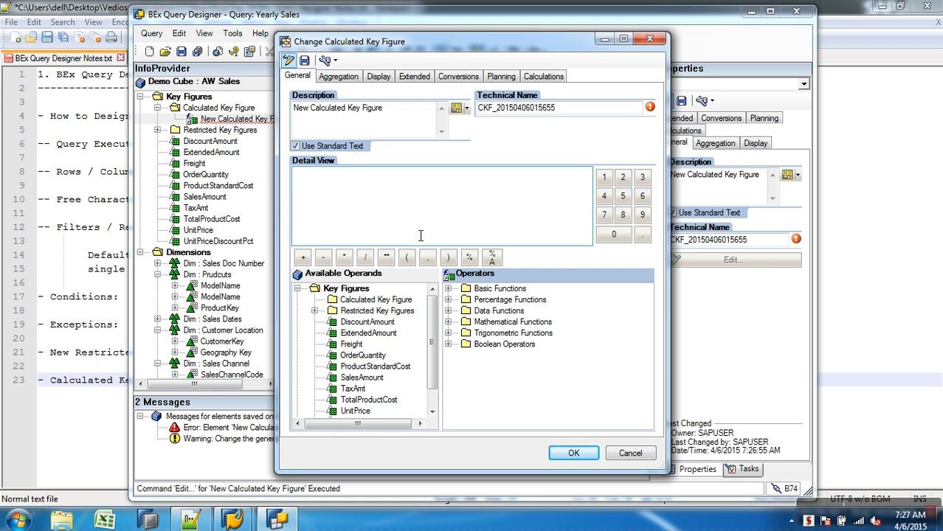
Define the formula as NODIM(SalesAmount) / NODIM(OrderQuantity), using the Value without dimension data function for both operands
click(448, 311)
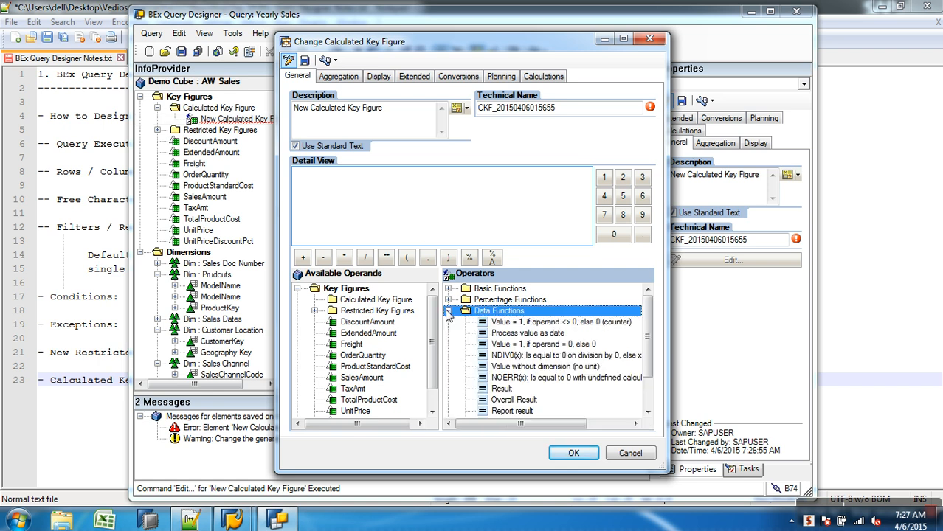
double_click(537, 368)
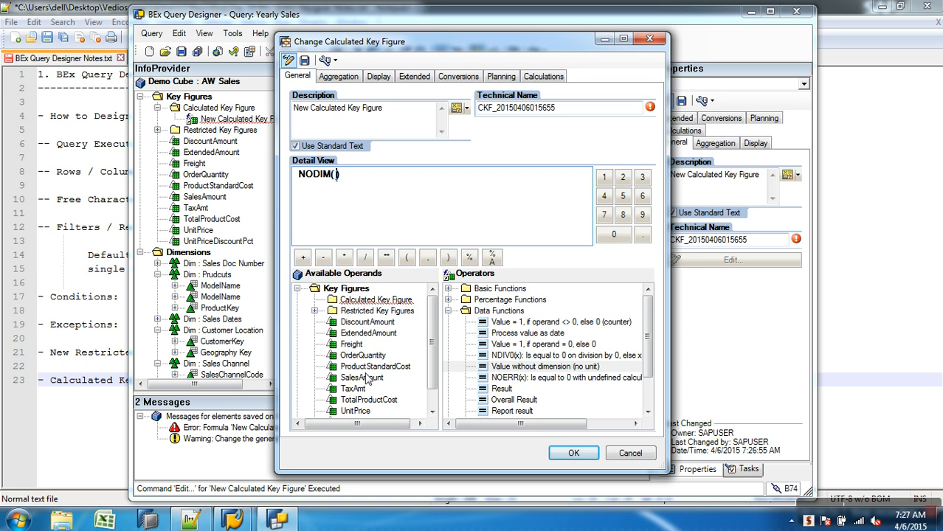
double_click(377, 378)
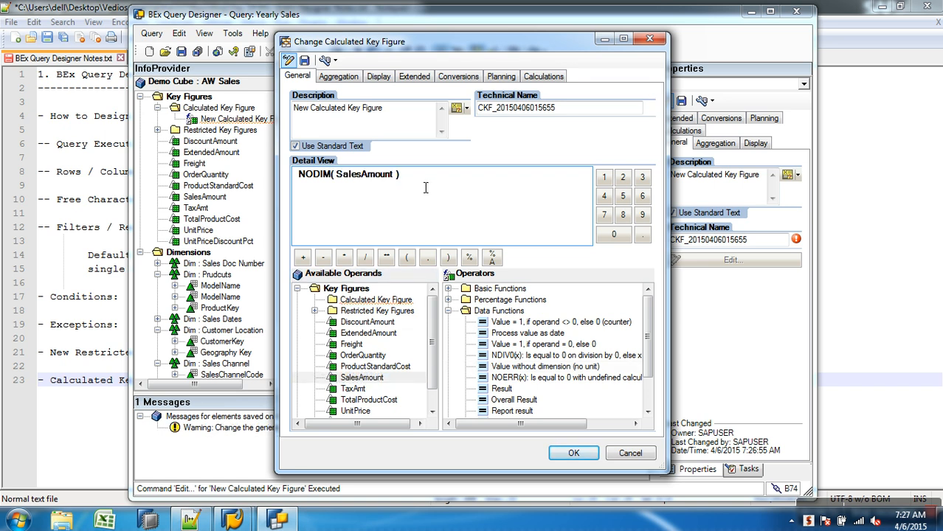
click(364, 256)
double_click(521, 366)
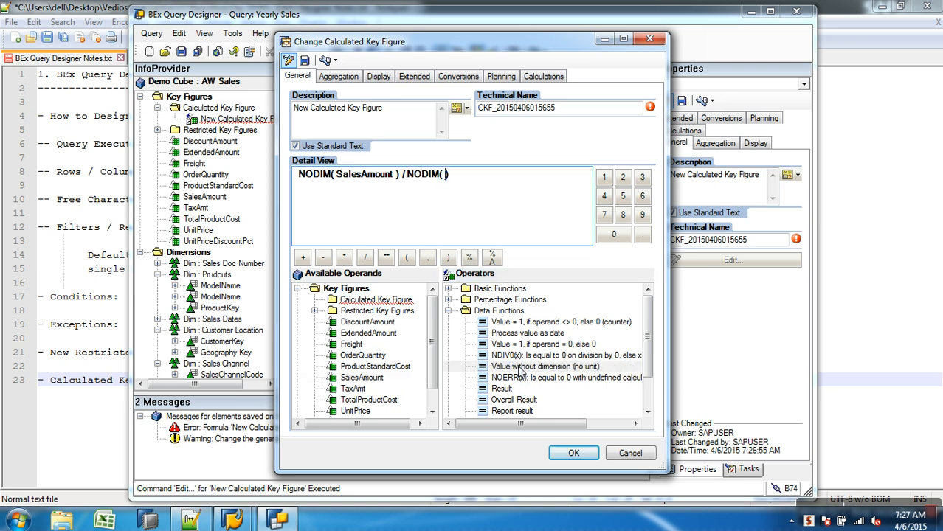
double_click(365, 355)
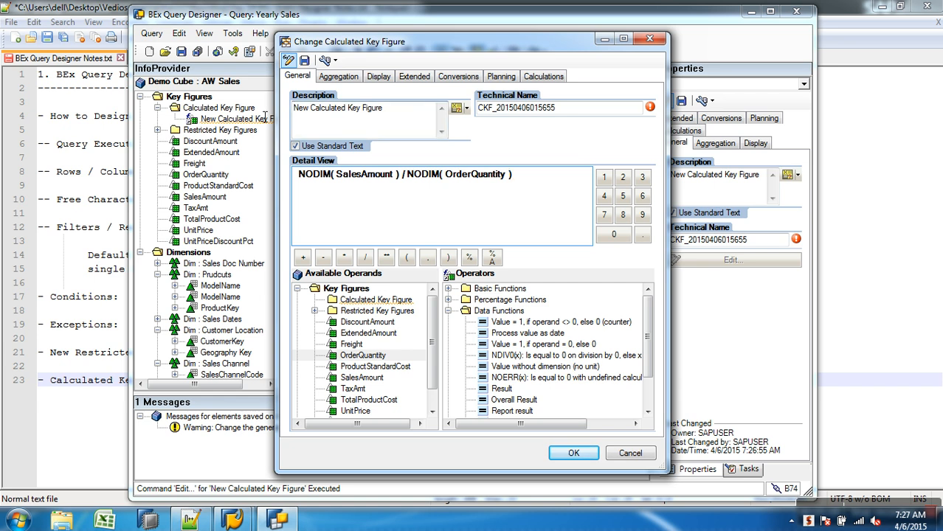
Describe the calculated key figure as ASP, give it technical name ZCKF_Q005, then save it and close its definition
drag(392, 118, 221, 108)
text(ASP)
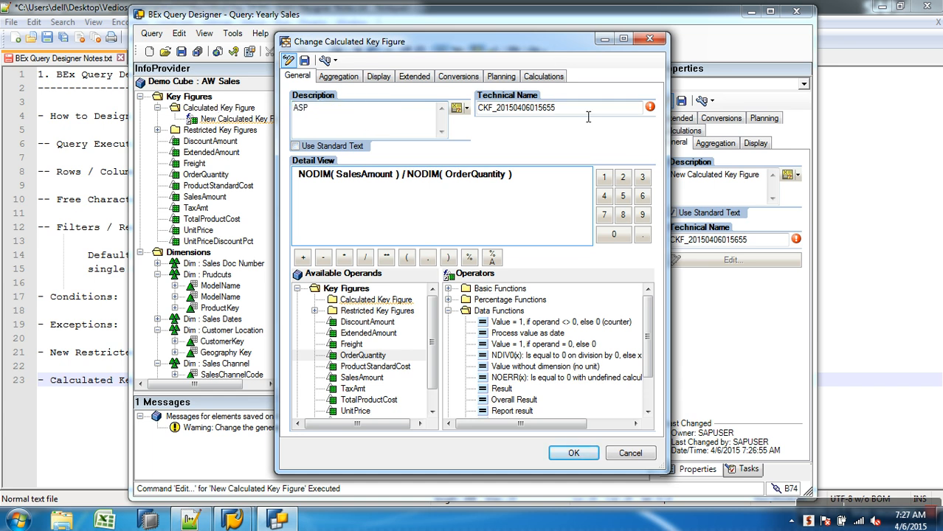
drag(583, 109, 451, 103)
text(ZCF)
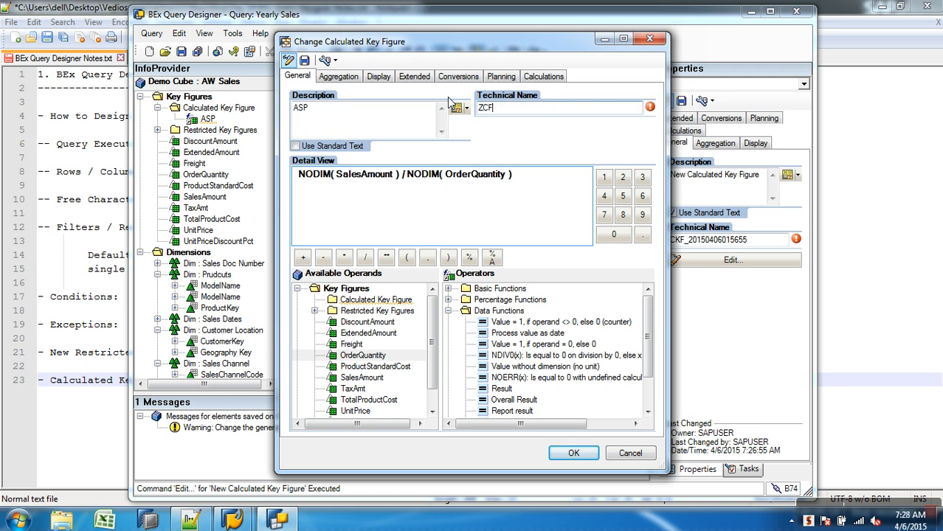
key(BackSpace)
text(KF_Q005)
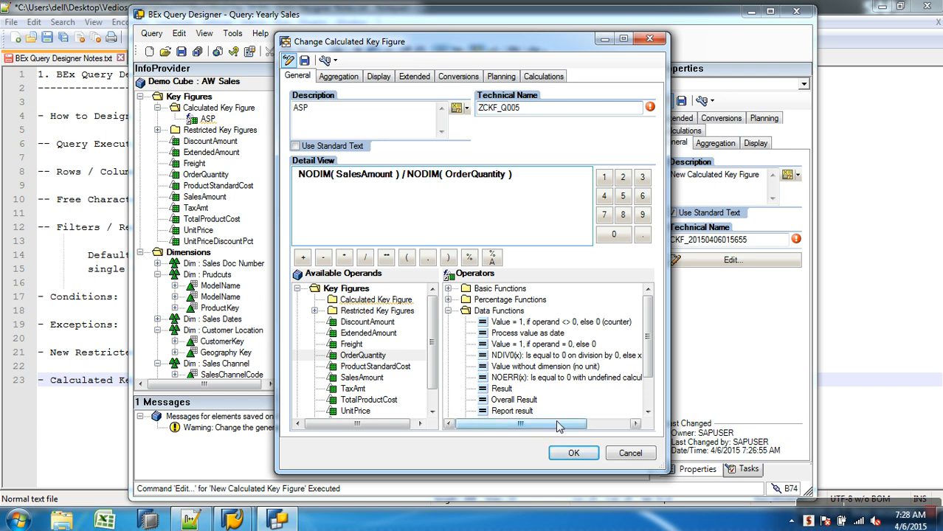
click(304, 59)
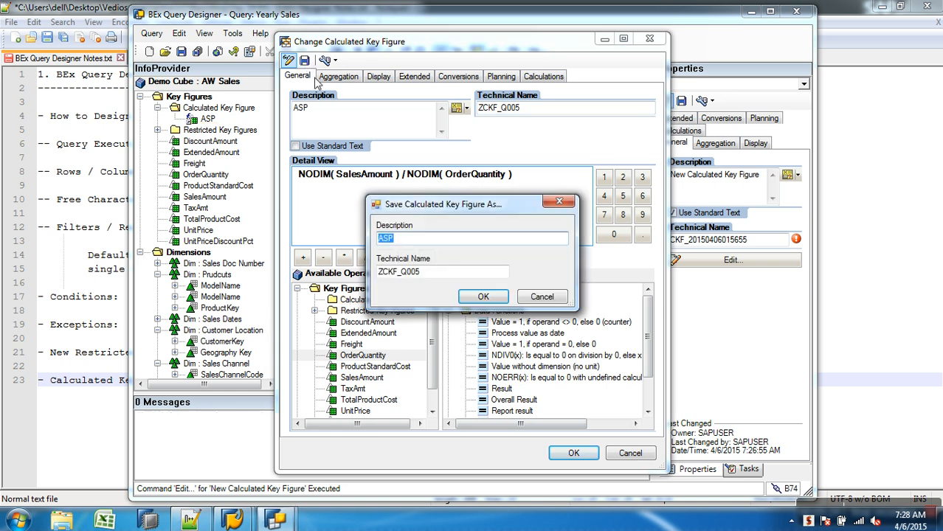
click(482, 296)
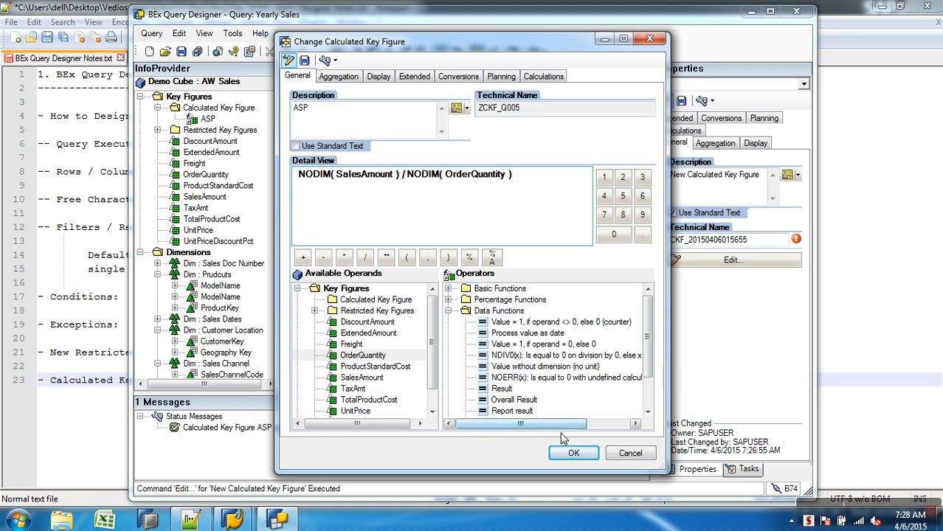
click(572, 453)
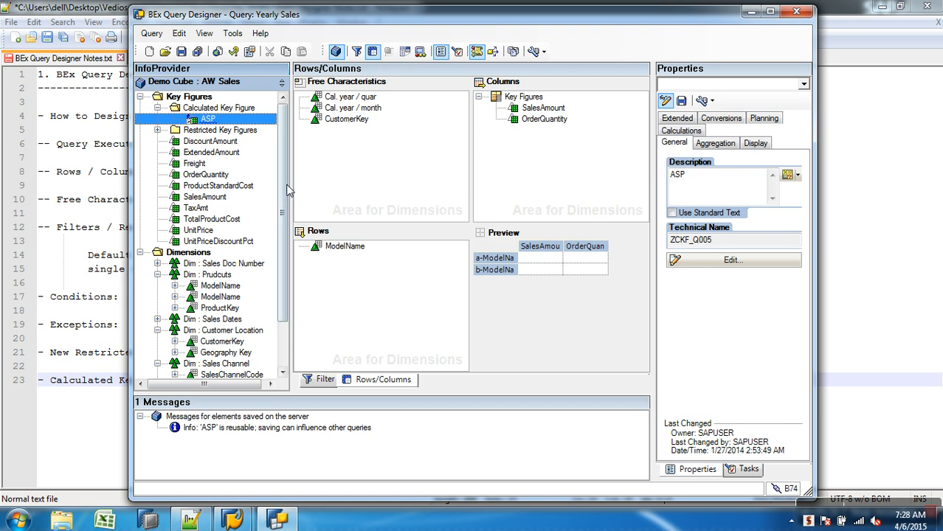
Add the ASP calculated key figure below OrderQuantity in Columns and save the Yearly Sales query
mouse_move(209, 119)
mouse_down()
mouse_move(365, 146)
mouse_move(537, 140)
mouse_up()
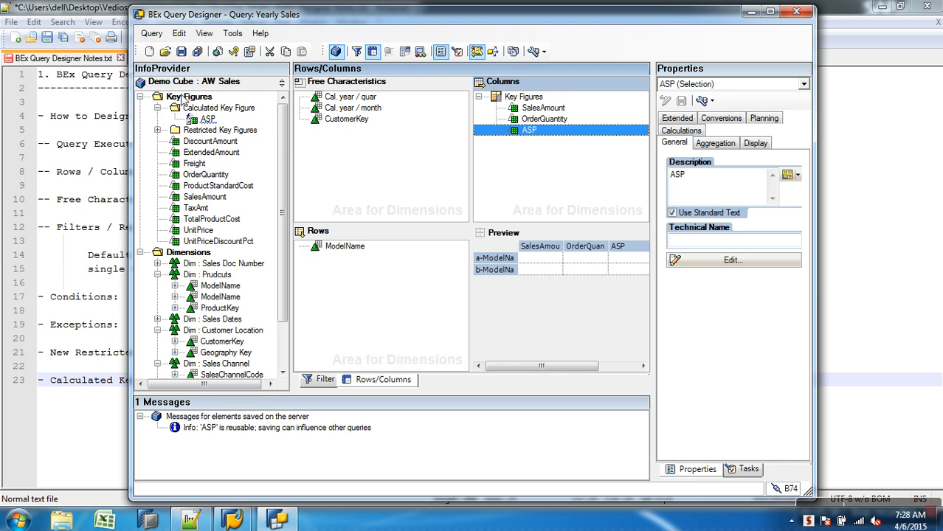
click(180, 52)
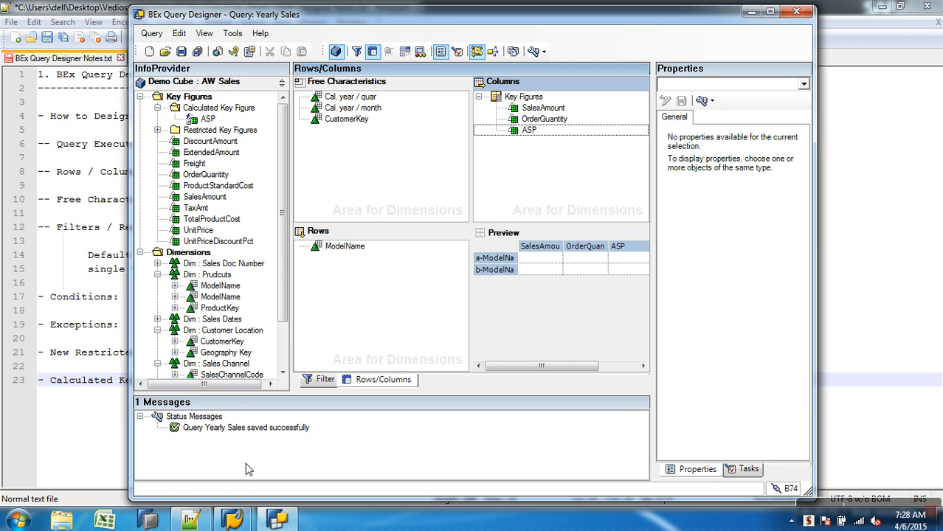
Switch to the SAP Easy Access window and open the Query Monitor with transaction rsrt
mouse_move(232, 520)
click(295, 439)
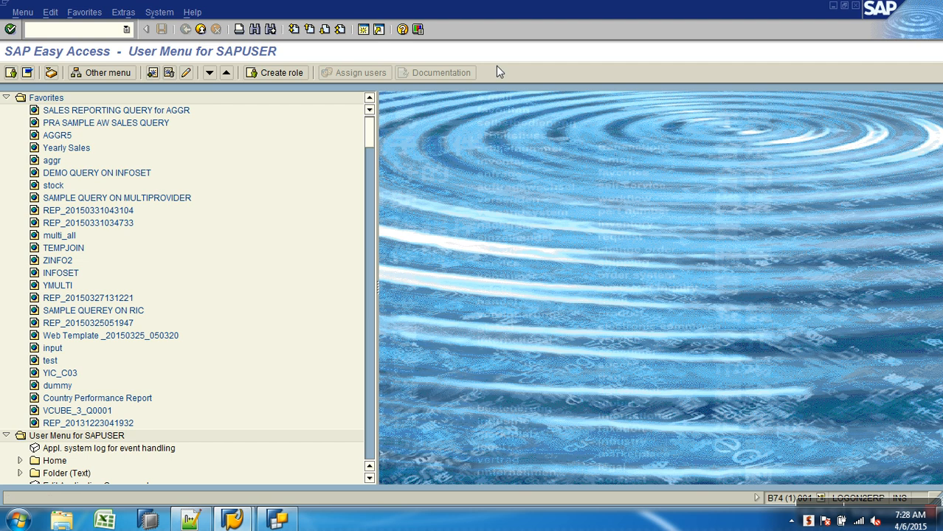
key(ctrl+n)
text(rsrt)
key(Return)
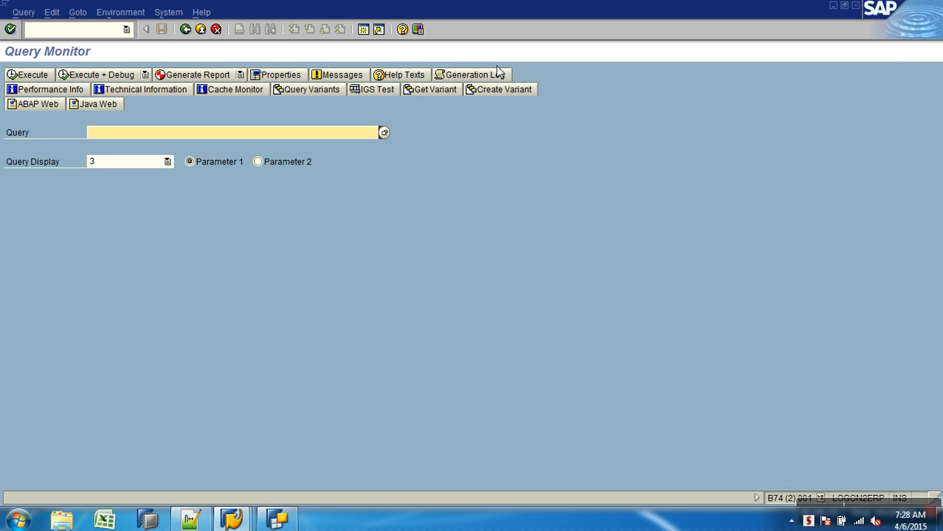
Execute query AWCSALES/AWSALES_B_Q0005 in the Query Monitor with the HTML query display
click(231, 145)
key(Return)
click(125, 162)
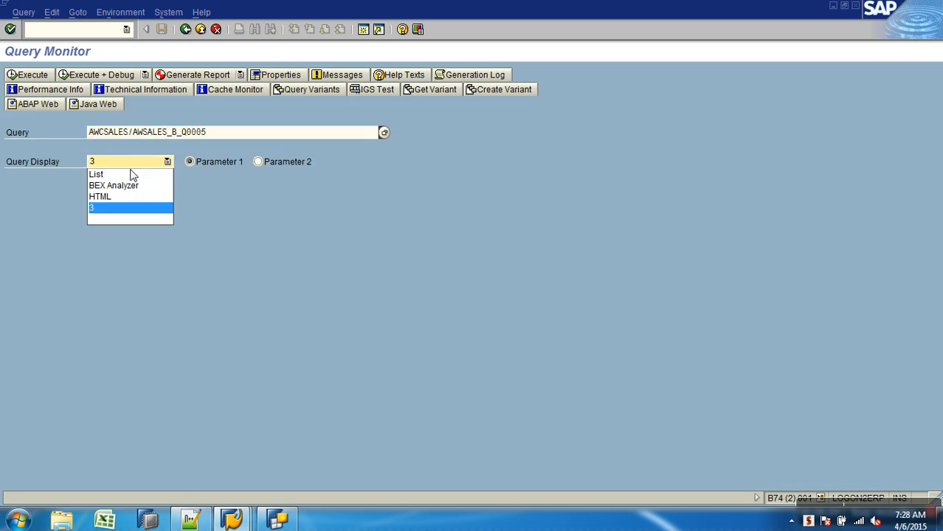
click(118, 196)
click(42, 76)
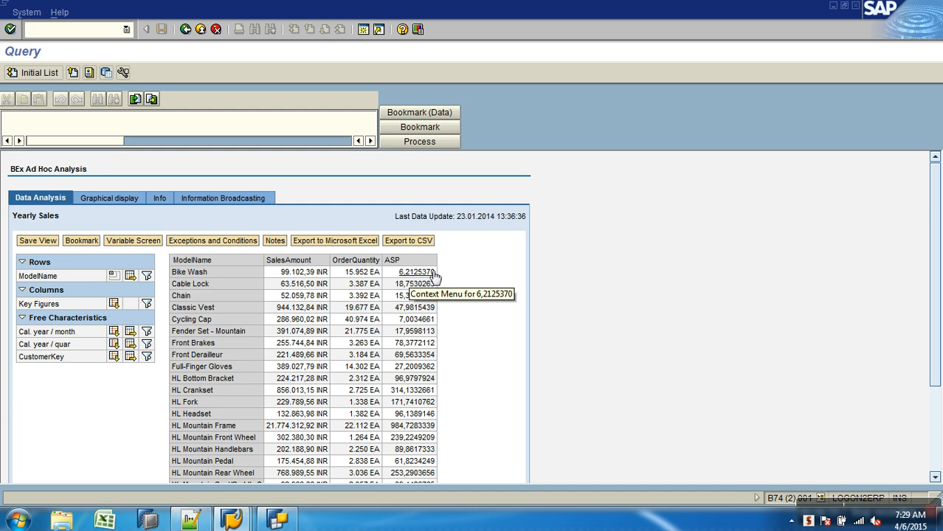
Return to BEx Query Designer, set the ASP column's number of decimal places to 0,00, and save the query
click(281, 520)
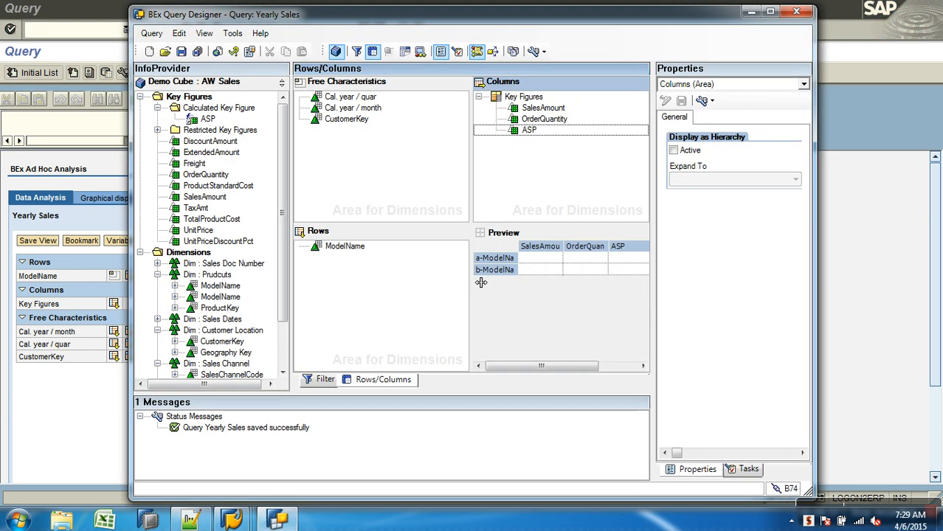
click(530, 132)
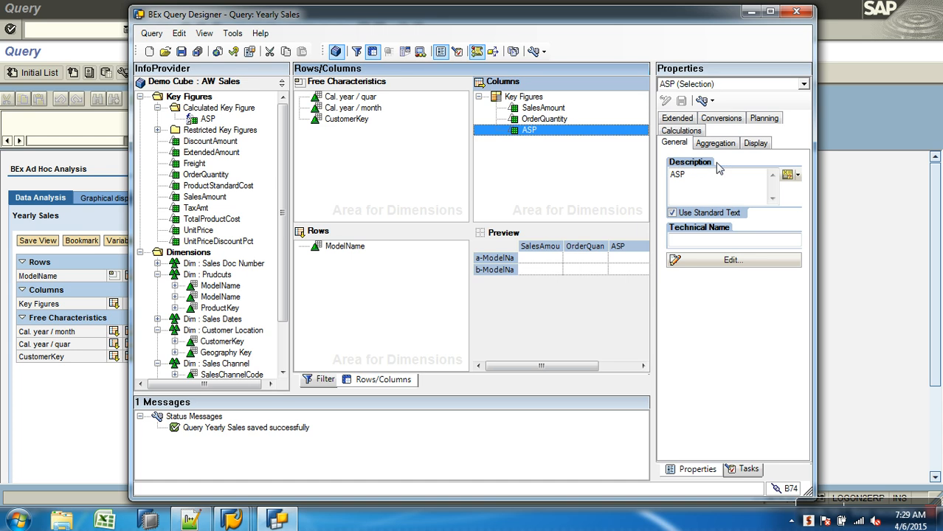
click(755, 144)
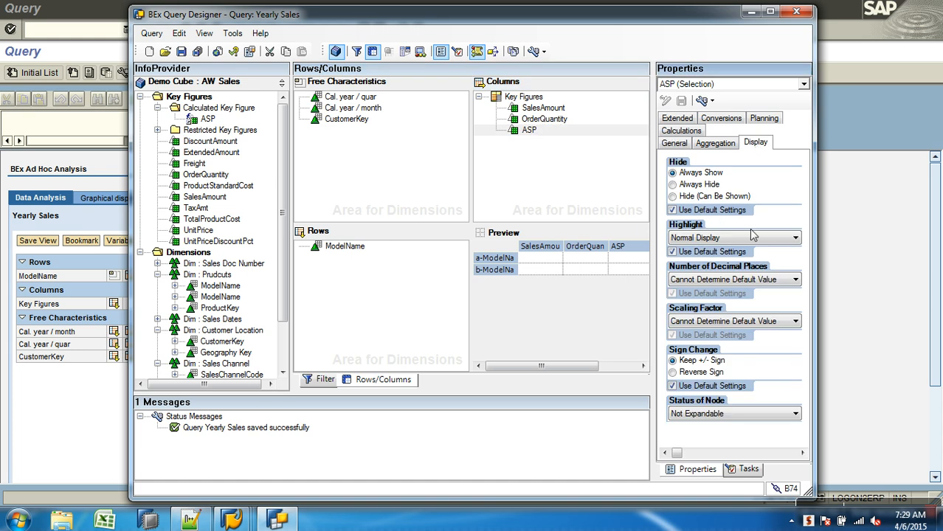
click(712, 280)
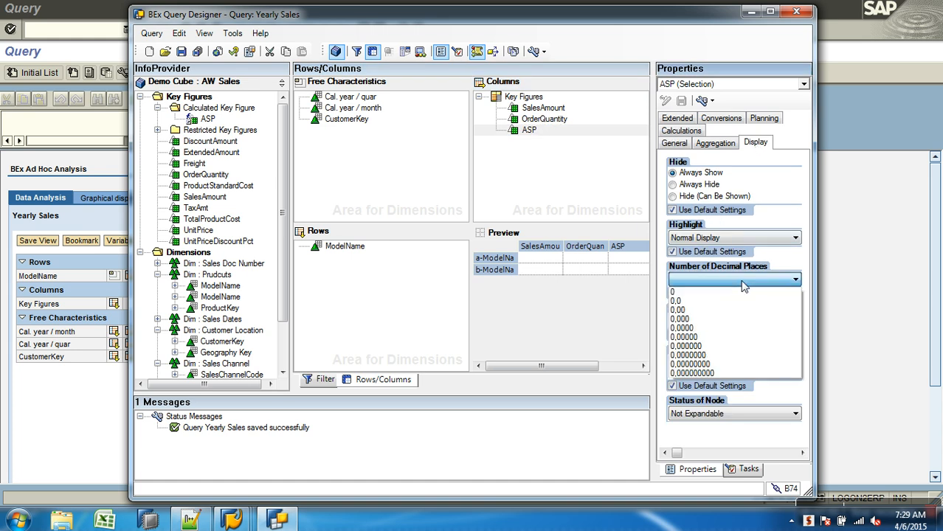
click(693, 310)
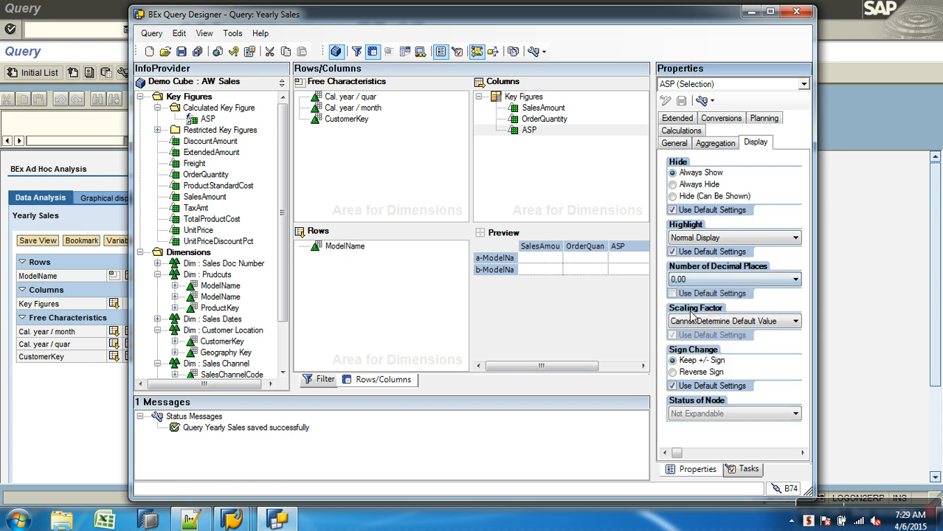
click(181, 50)
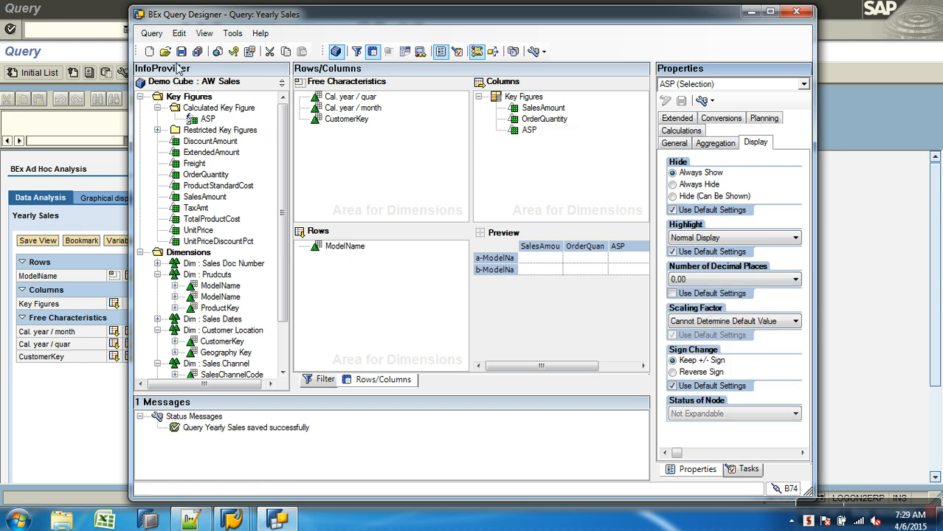
Switch back to SAP, leave the displayed report, and execute the Yearly Sales query again from the Query Monitor
click(81, 429)
click(185, 29)
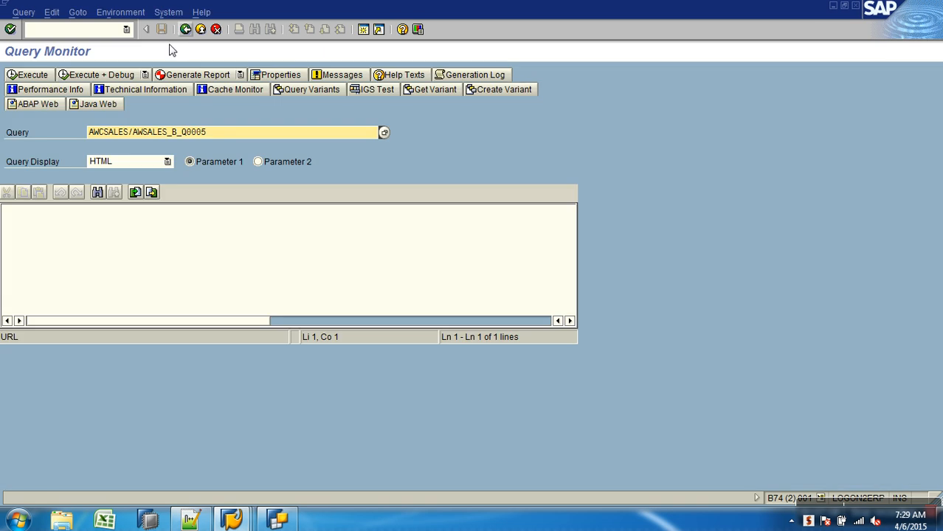
click(29, 74)
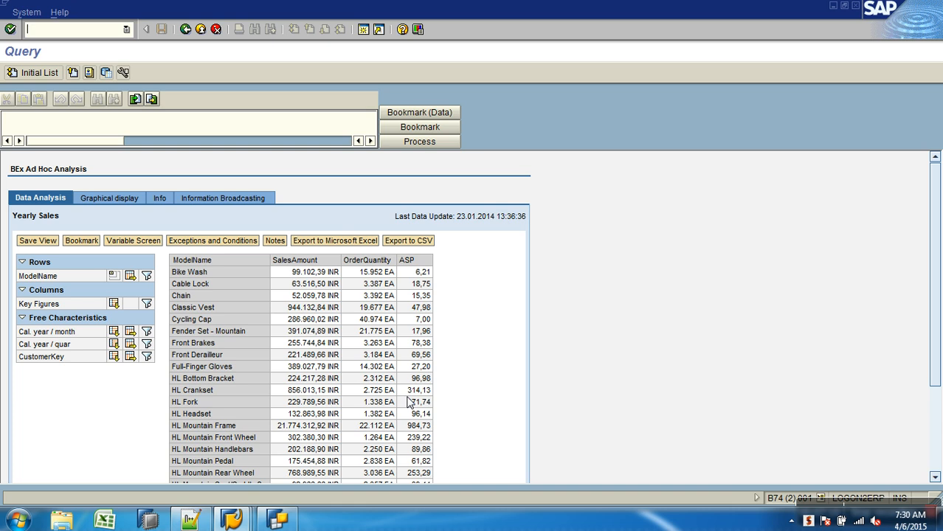
Back in BEx Query Designer, create another calculated key figure in the Calculated Key Figure folder and open its definition
click(298, 521)
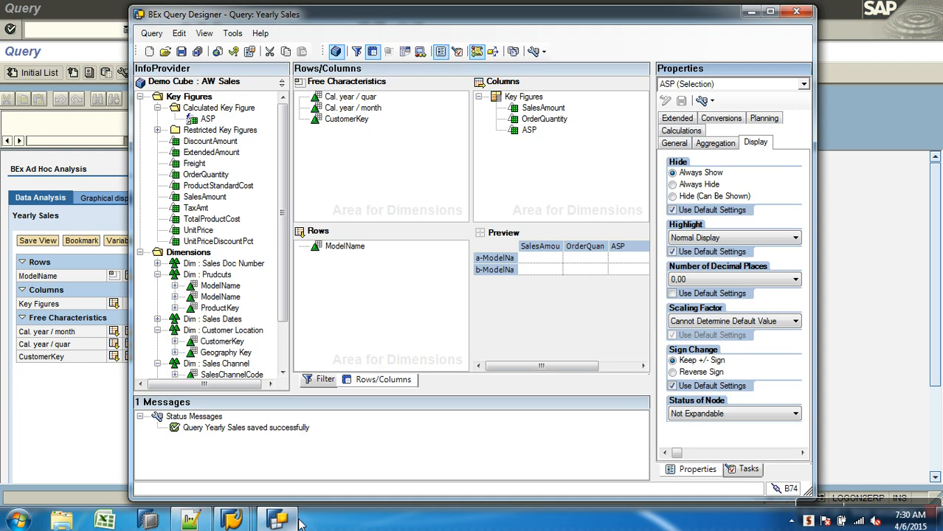
right_click(227, 109)
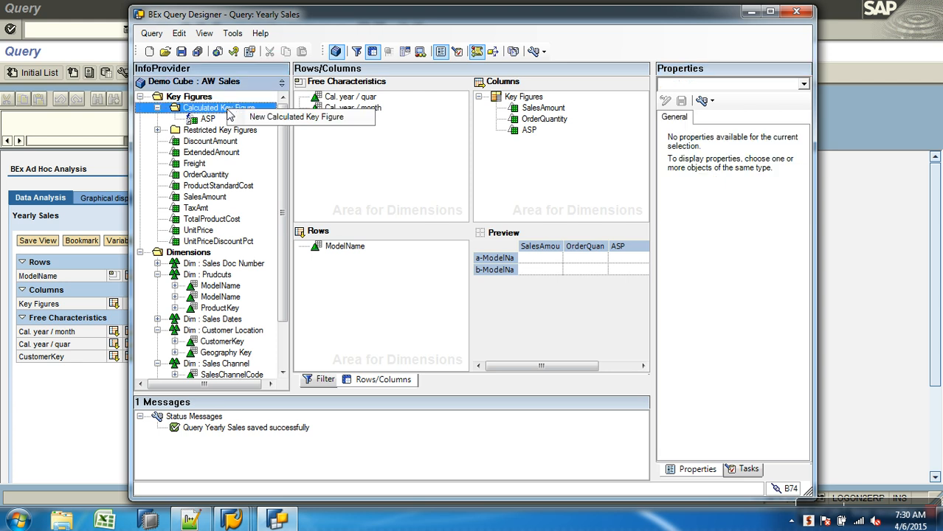
click(278, 118)
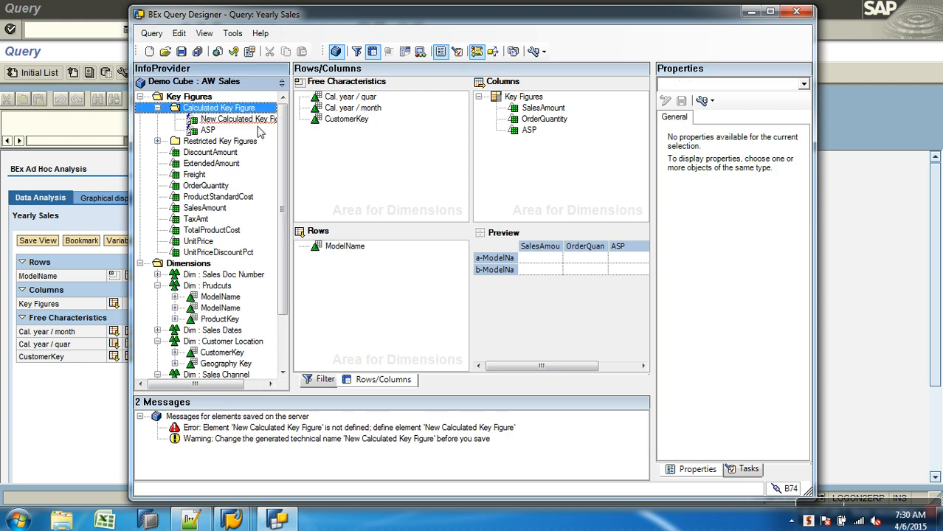
right_click(233, 119)
click(254, 128)
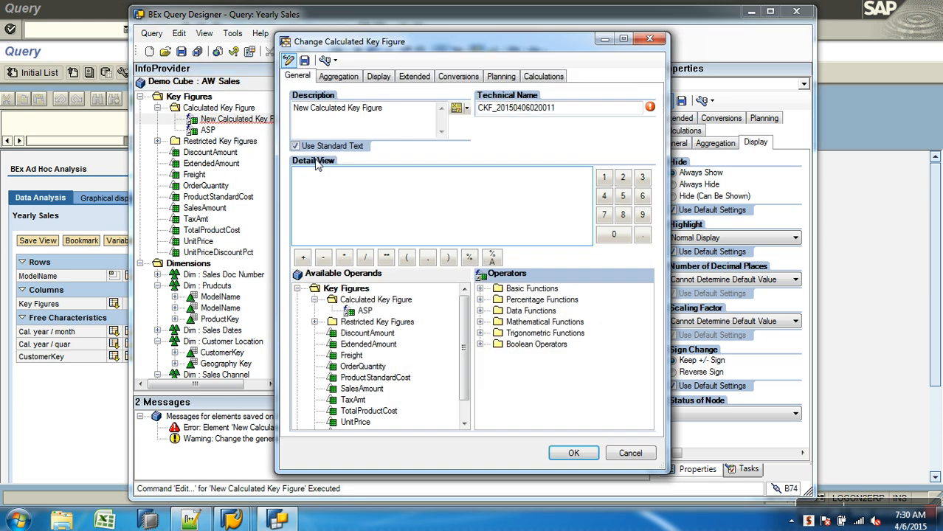
Set the new calculated key figure's description to ZDUMMY and its technical name to YCKF_DUMMY
text(ZDUMMY)
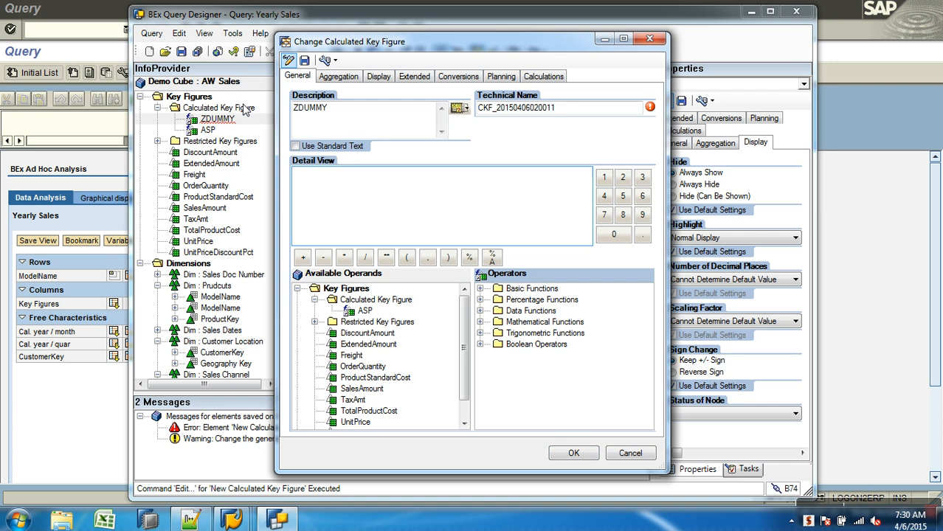
key(Tab)
key(Tab)
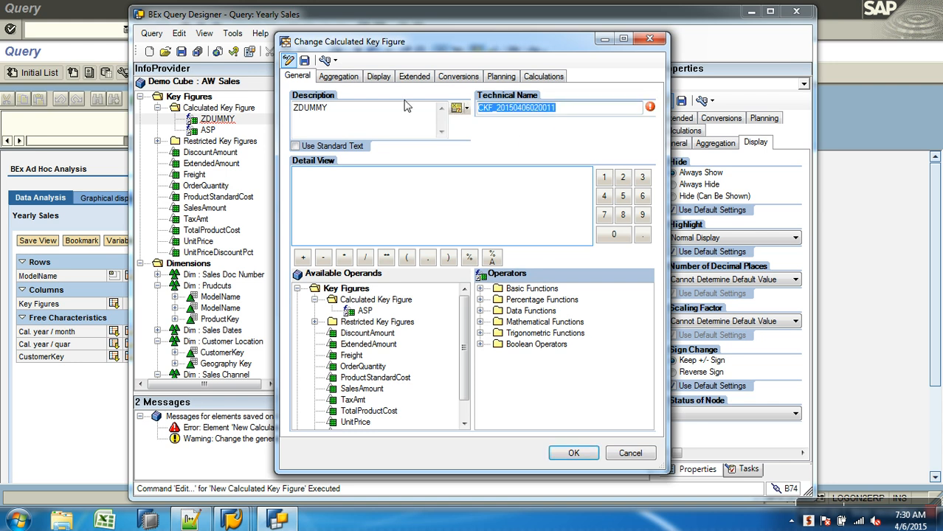
text(YCKF_DUMMY)
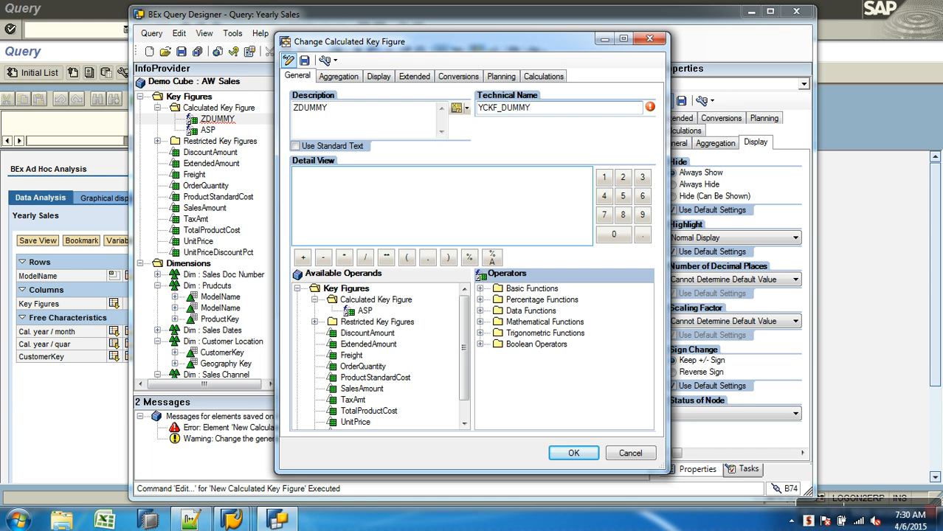
click(420, 201)
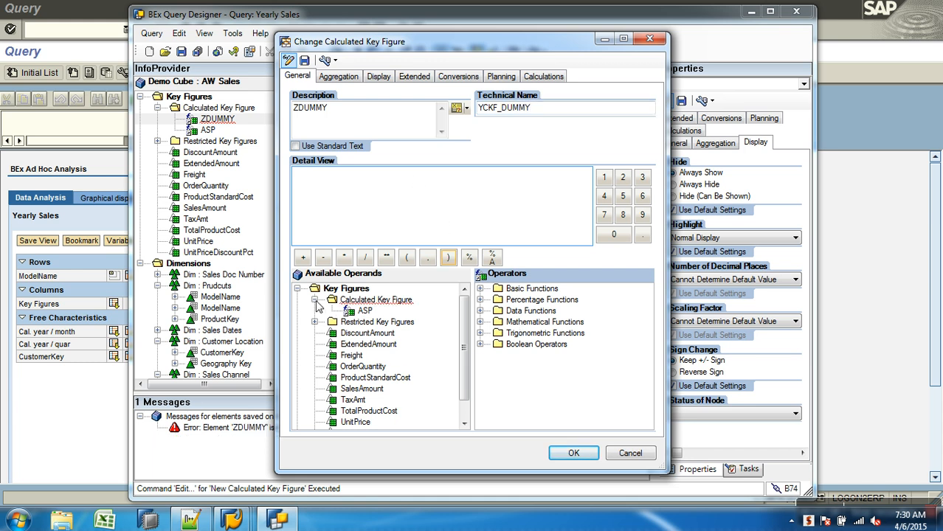
Examine the available operands and the Basic Functions operators, and turn on the display of technical names
click(363, 313)
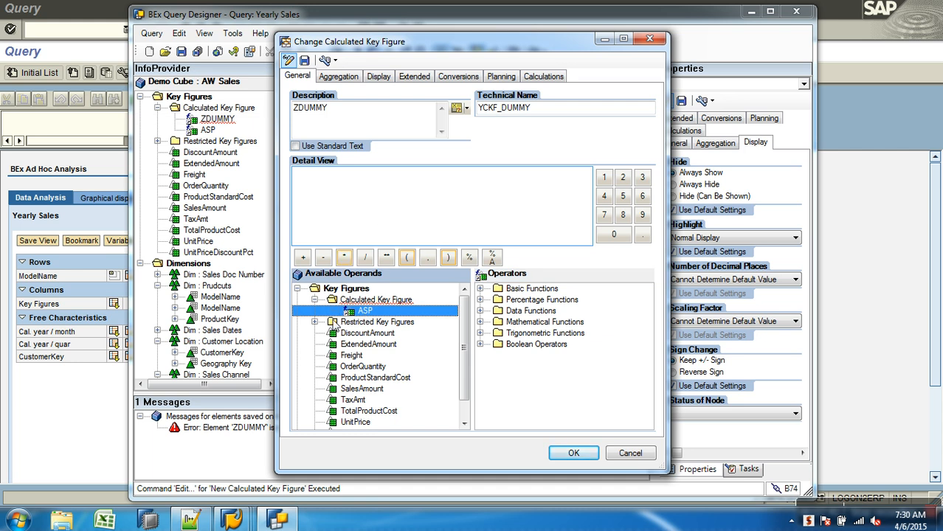
click(316, 323)
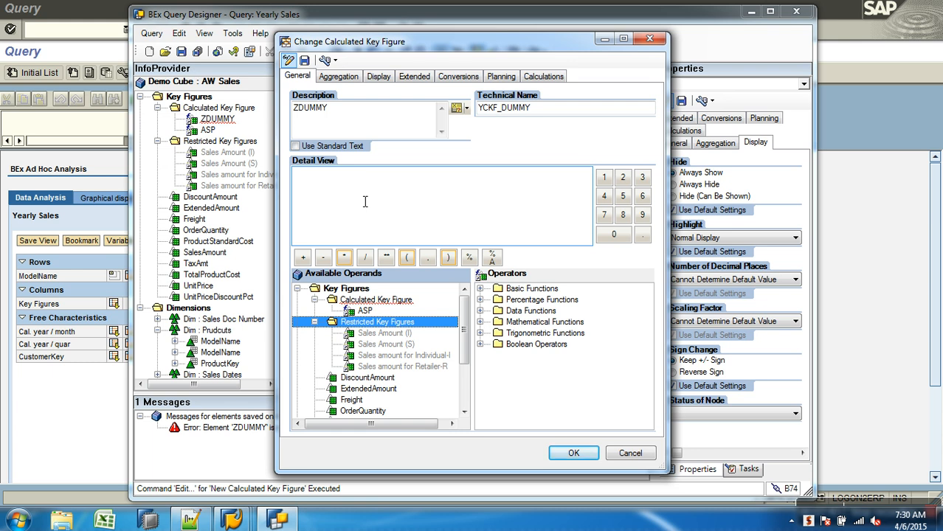
click(315, 322)
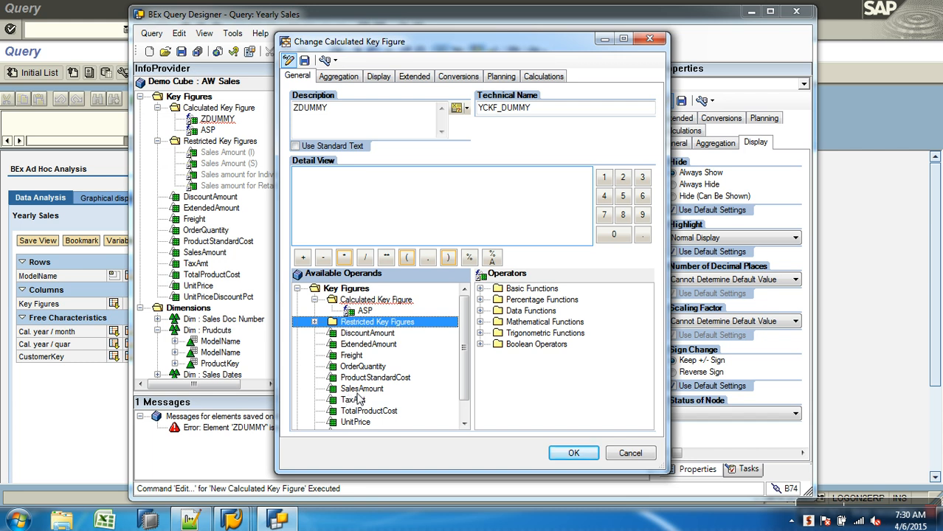
click(483, 290)
click(530, 300)
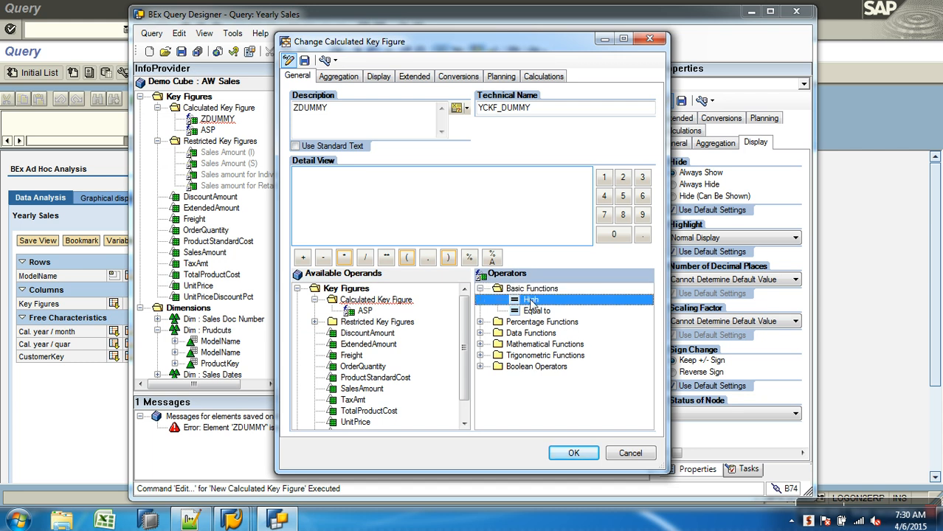
click(538, 311)
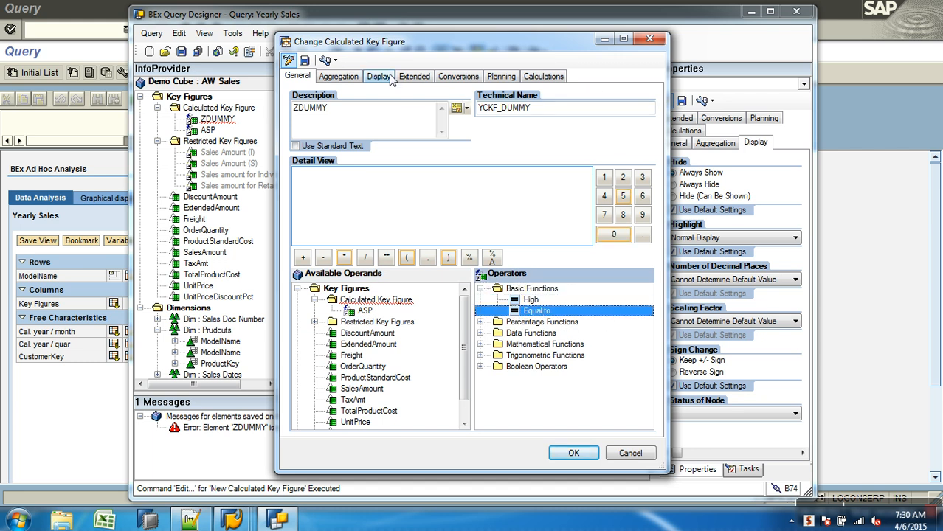
click(325, 61)
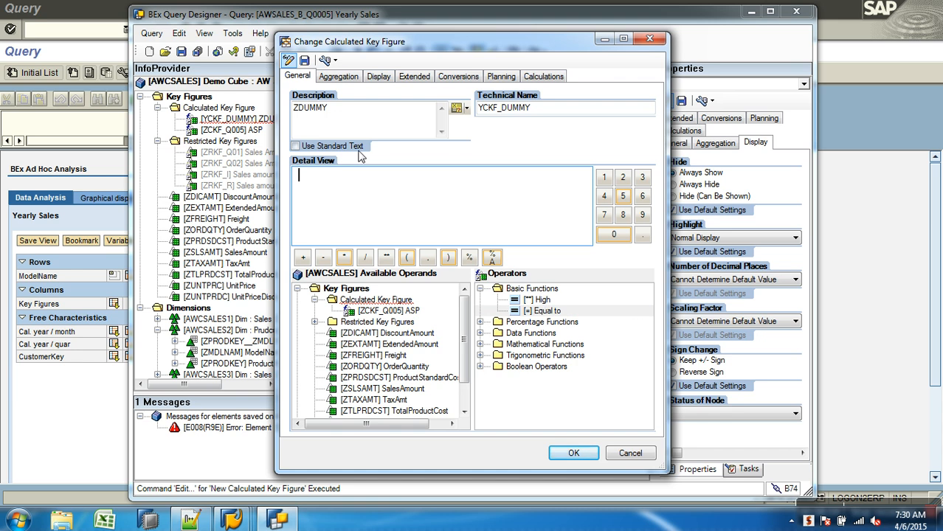
Define the ZDUMMY formula as 2 ** 4 using the High function, then save the key figure and close its definition
click(541, 302)
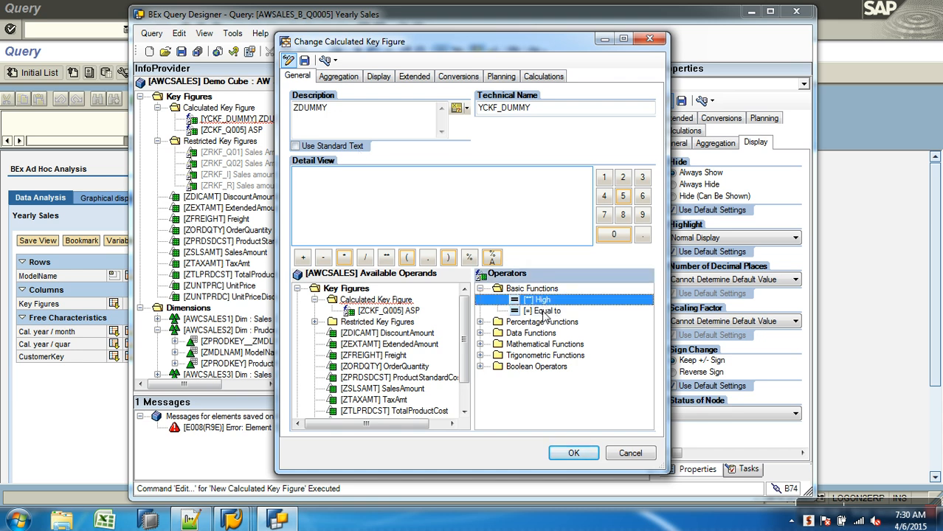
click(622, 177)
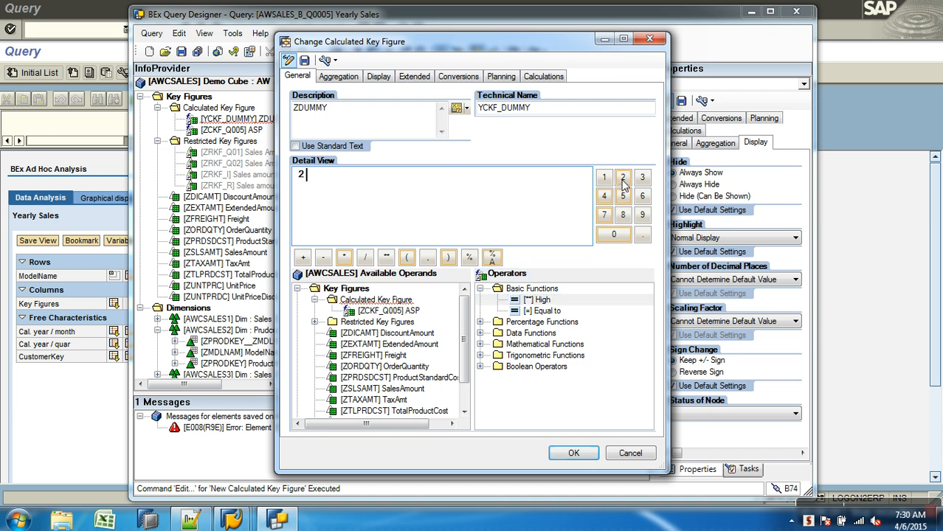
double_click(546, 300)
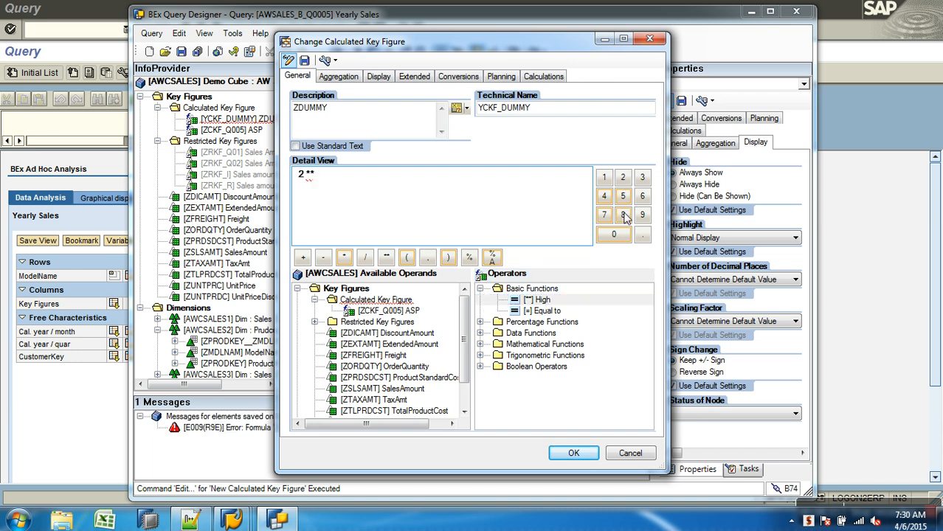
click(605, 197)
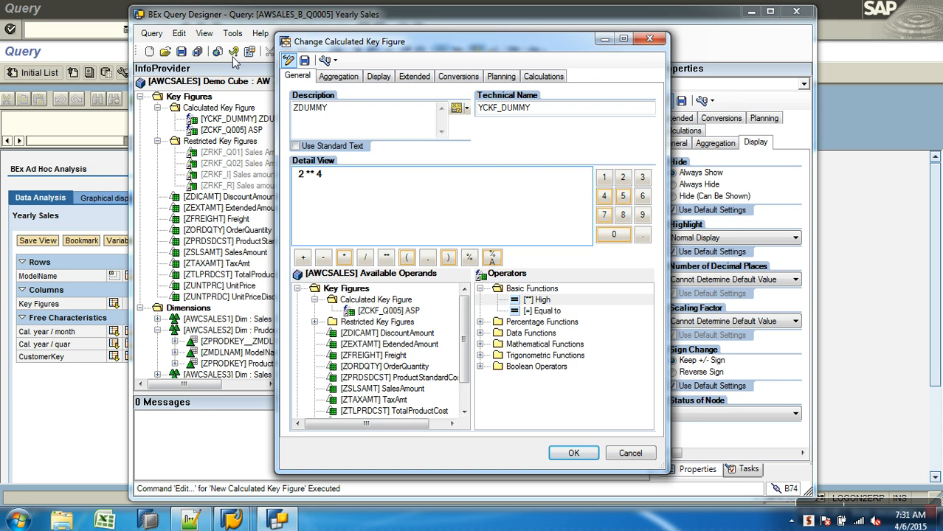
click(304, 59)
click(483, 296)
click(572, 452)
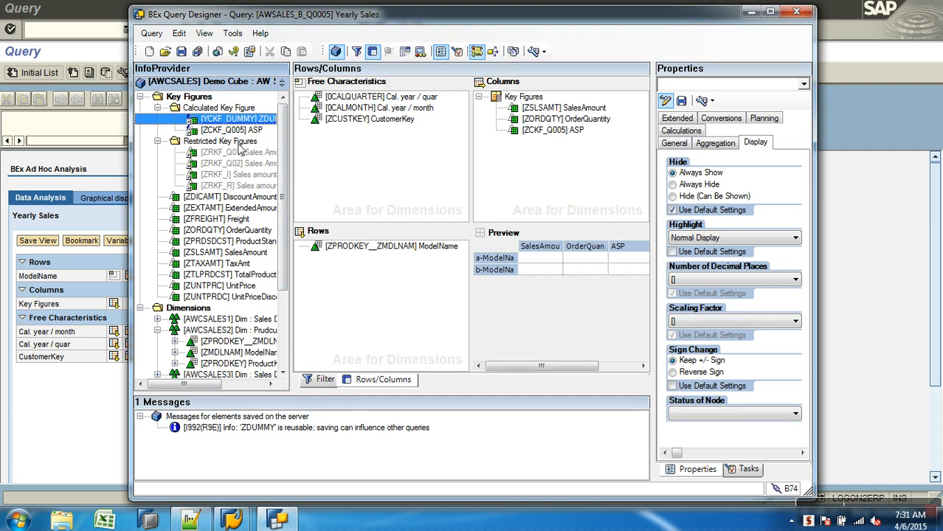
Add the ZDUMMY calculated key figure to the query's Key Figures columns
drag(238, 120, 546, 144)
click(164, 51)
click(637, 374)
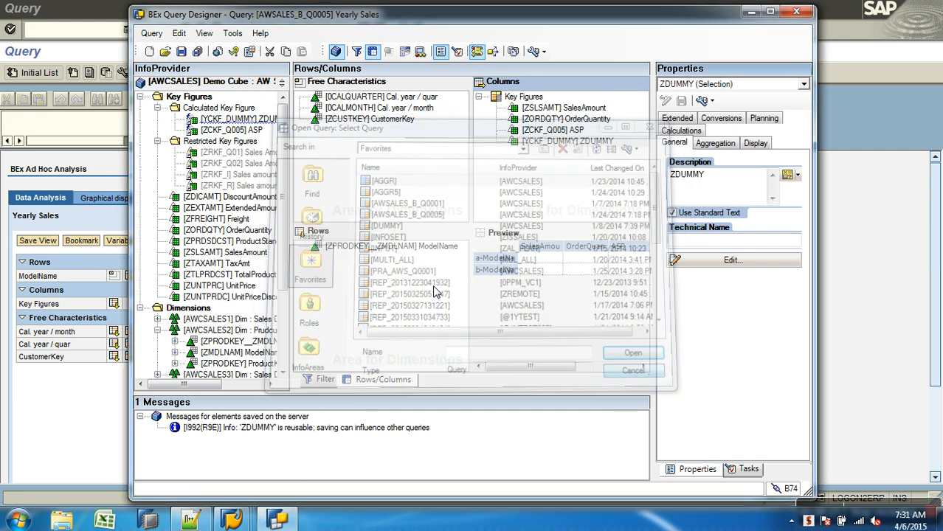
Save the query, switch to SAP, and rerun the Yearly Sales report from the Query Monitor
click(180, 51)
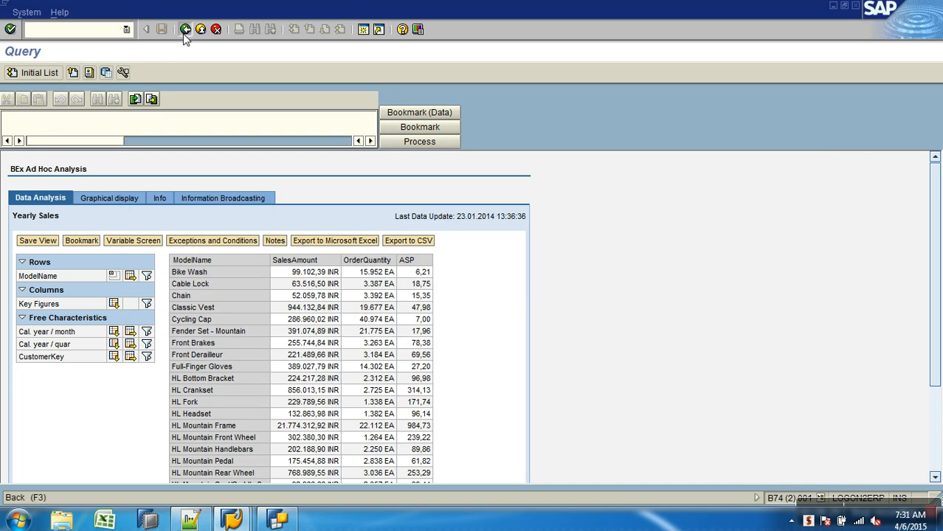
click(184, 32)
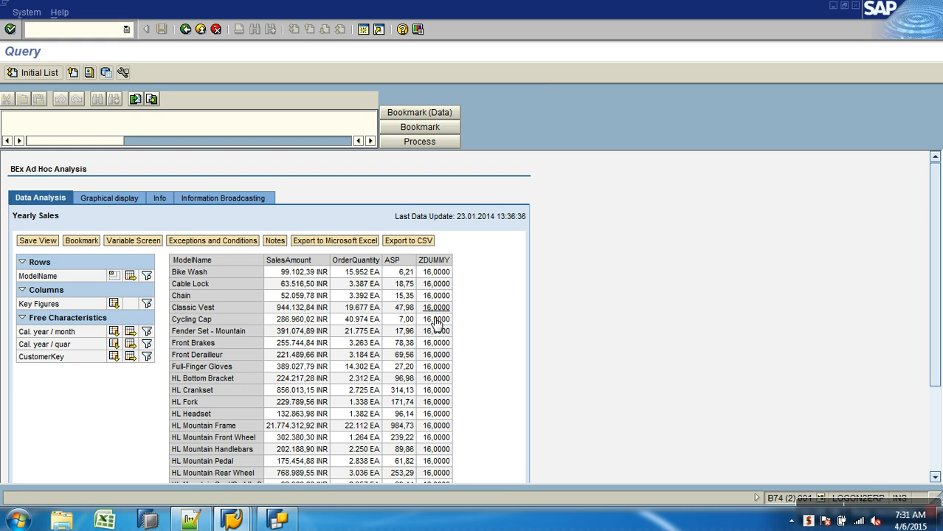
Return to BEx Query Designer and remove ZDUMMY from the query's columns
click(282, 520)
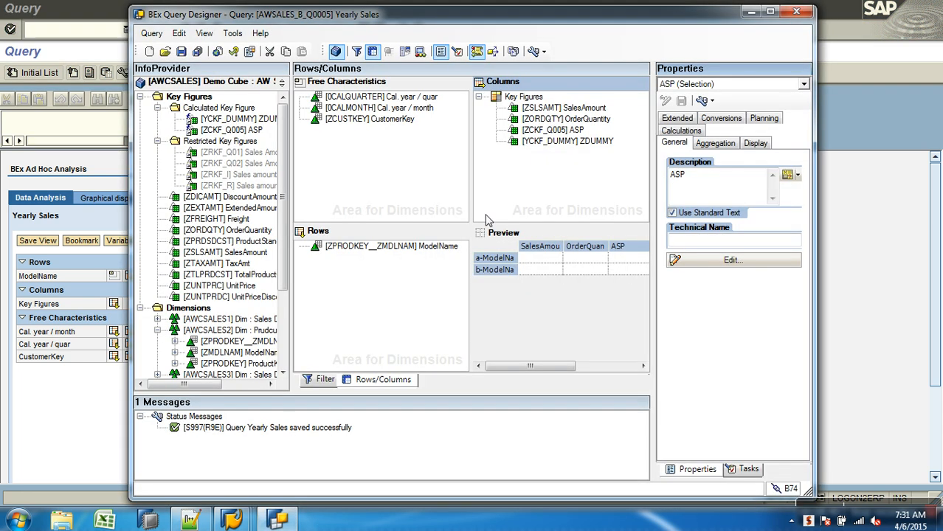
drag(537, 143, 259, 177)
right_click(234, 127)
click(270, 132)
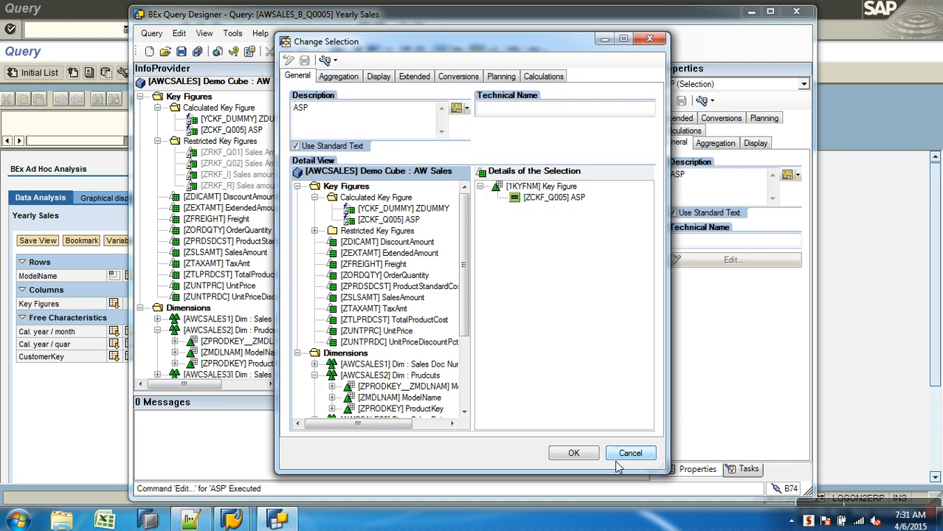
click(630, 453)
right_click(268, 129)
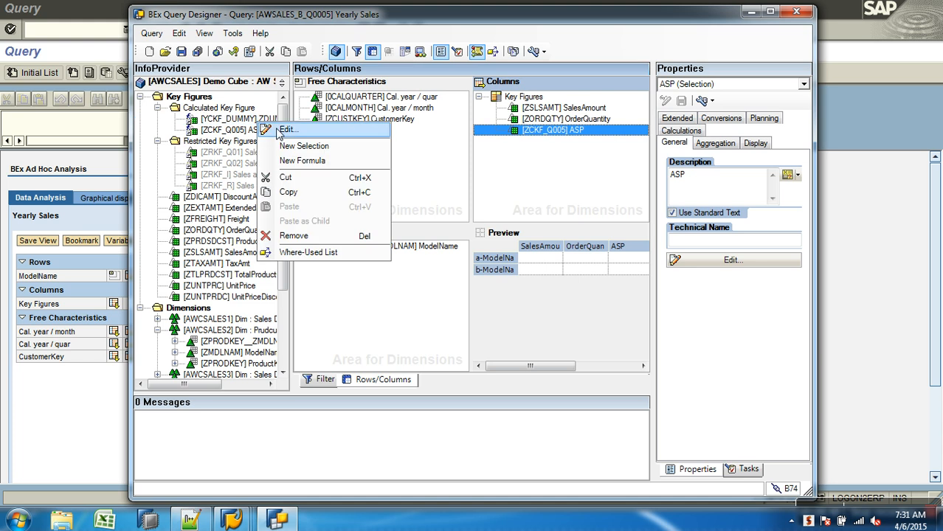
click(287, 134)
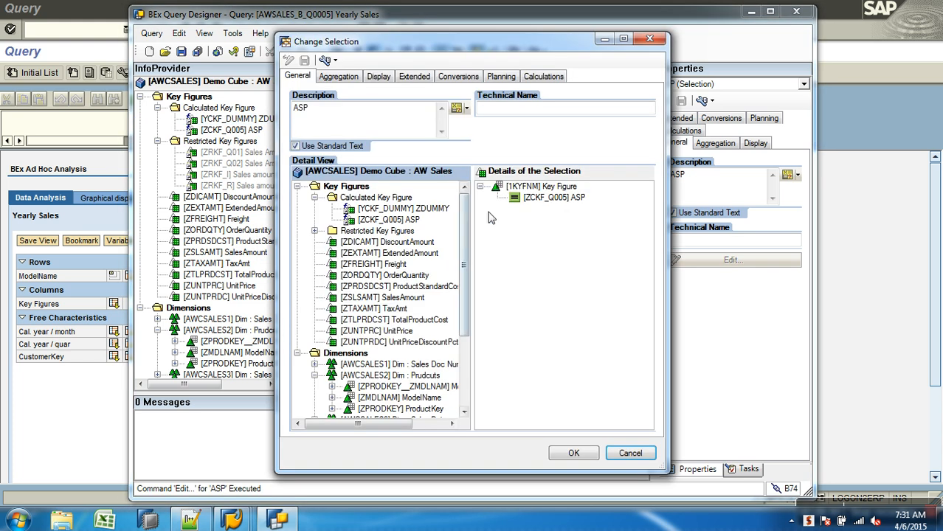
click(630, 453)
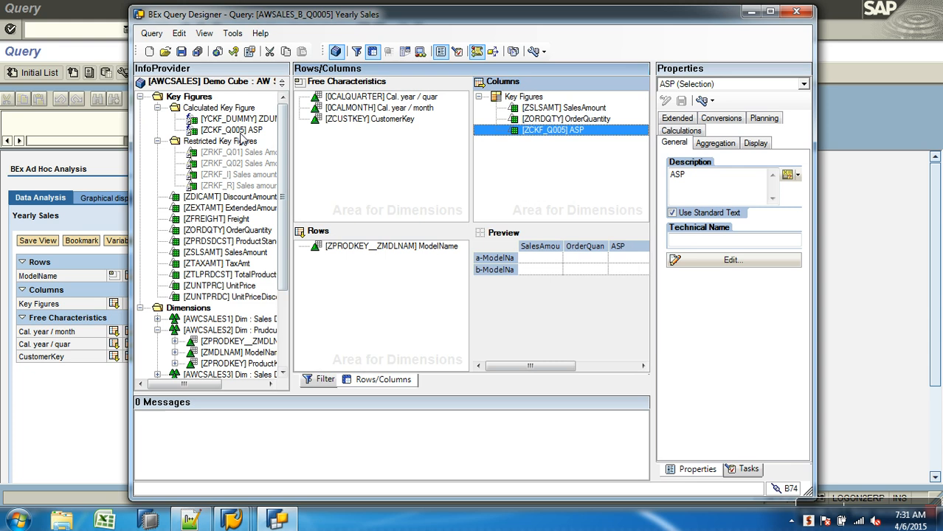
Open the definition of the ZDUMMY calculated key figure for editing and clear its formula
click(233, 120)
right_click(234, 121)
click(258, 125)
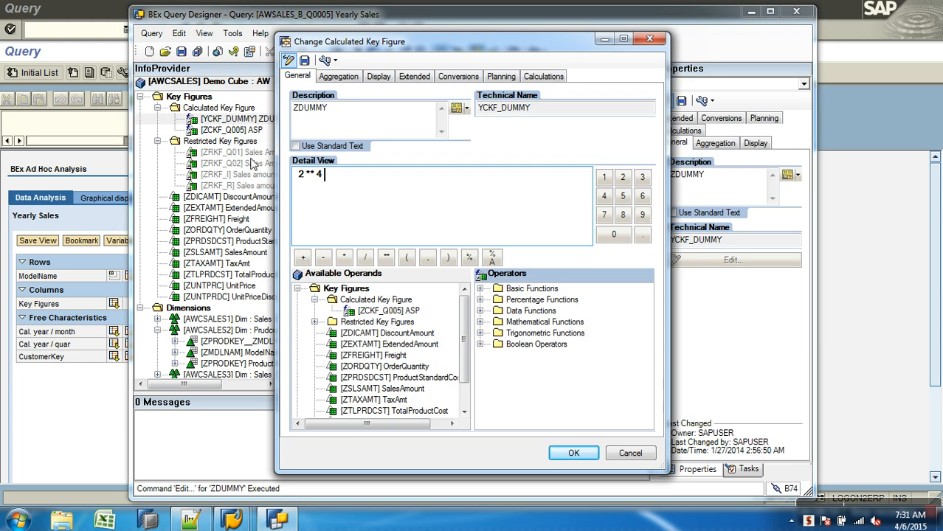
key(BackSpace)
key(BackSpace)
key(BackSpace)
key(BackSpace)
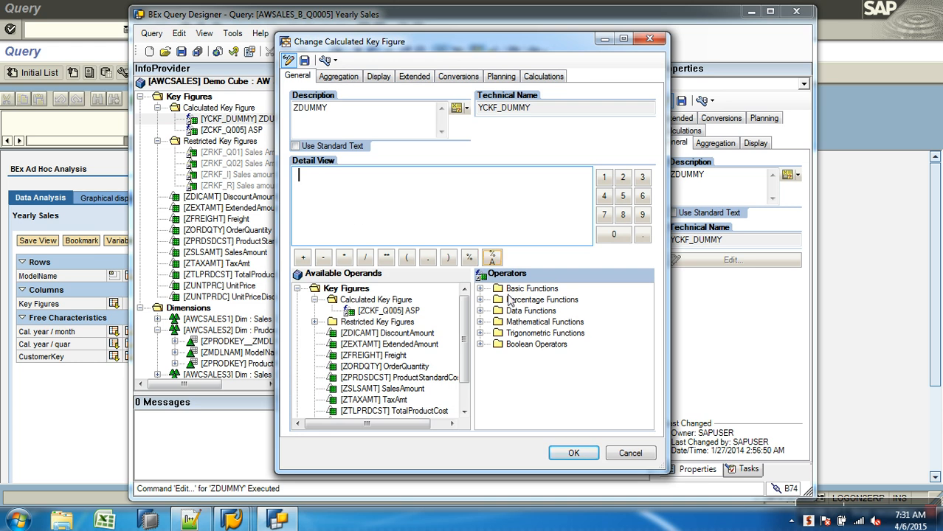
Try a ZDUMMY formula starting with 2 and the Equal to function, then clear it and collapse Basic Functions
click(480, 289)
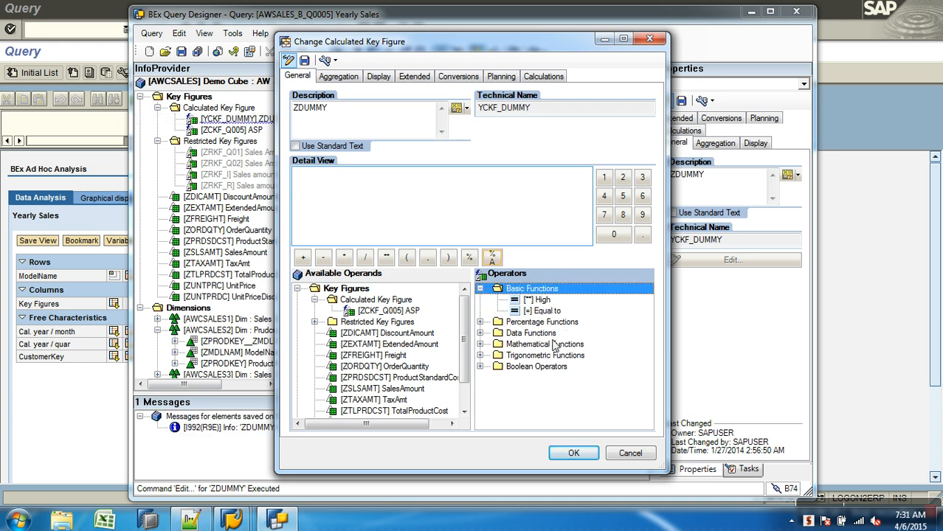
text(2)
click(546, 312)
double_click(546, 312)
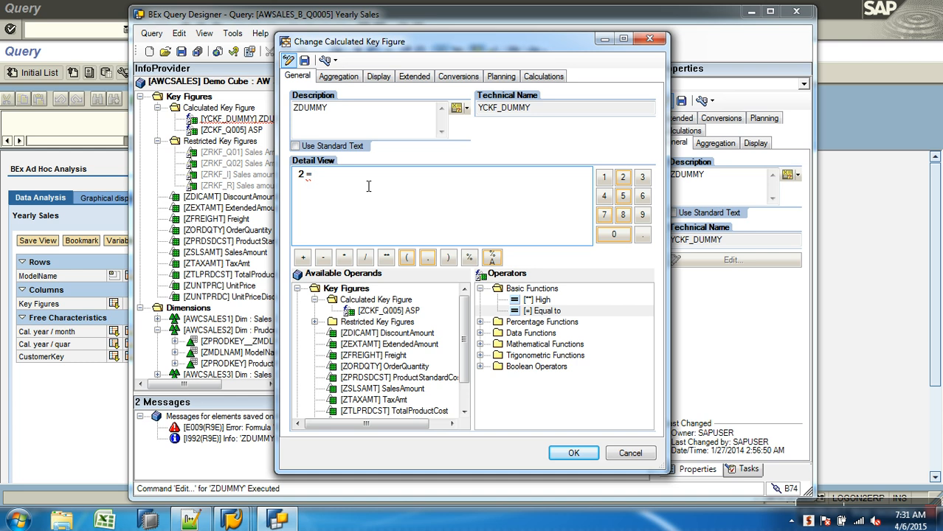
drag(301, 172, 308, 180)
key(Delete)
click(479, 292)
click(480, 290)
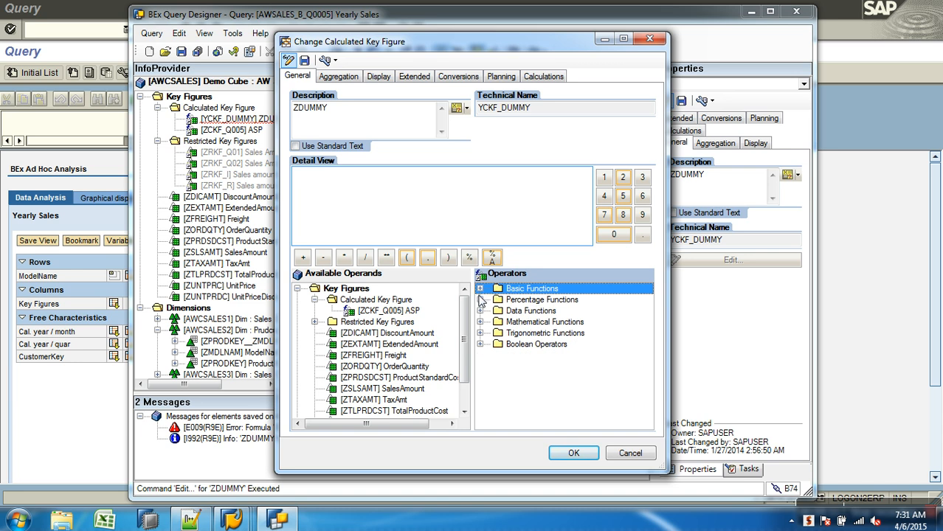
Define the ZDUMMY formula as 20 %A 100 using the Percentage share function, then save the key figure and close its definition
click(480, 300)
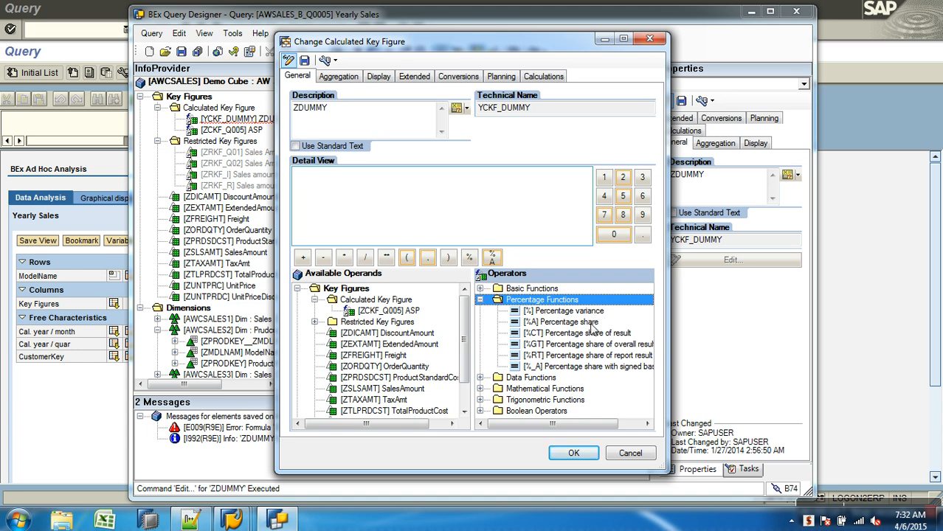
click(622, 177)
click(613, 234)
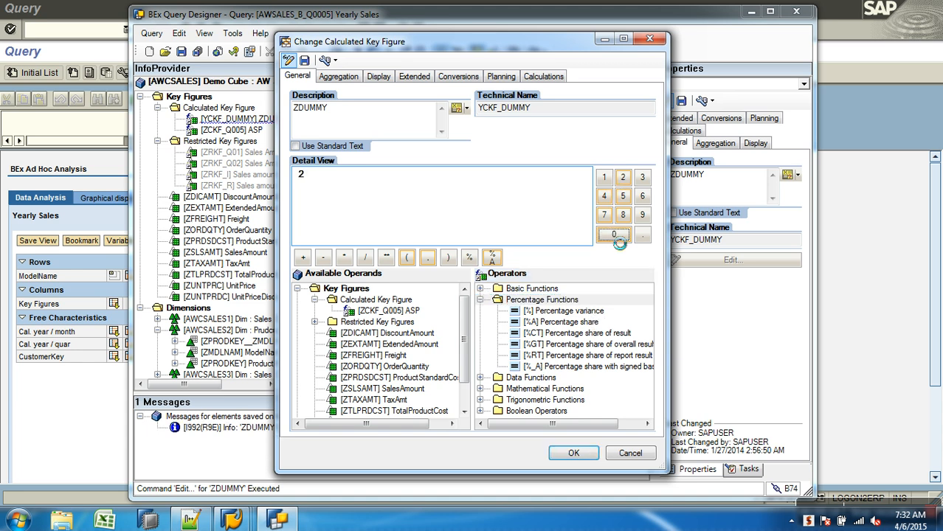
click(568, 324)
double_click(568, 324)
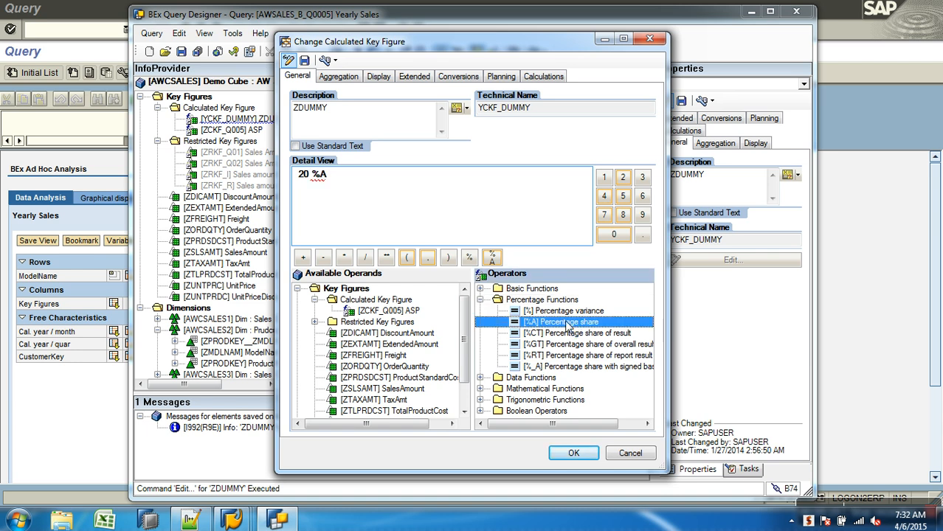
click(604, 178)
click(613, 234)
double_click(612, 234)
click(308, 176)
click(379, 183)
key(BackSpace)
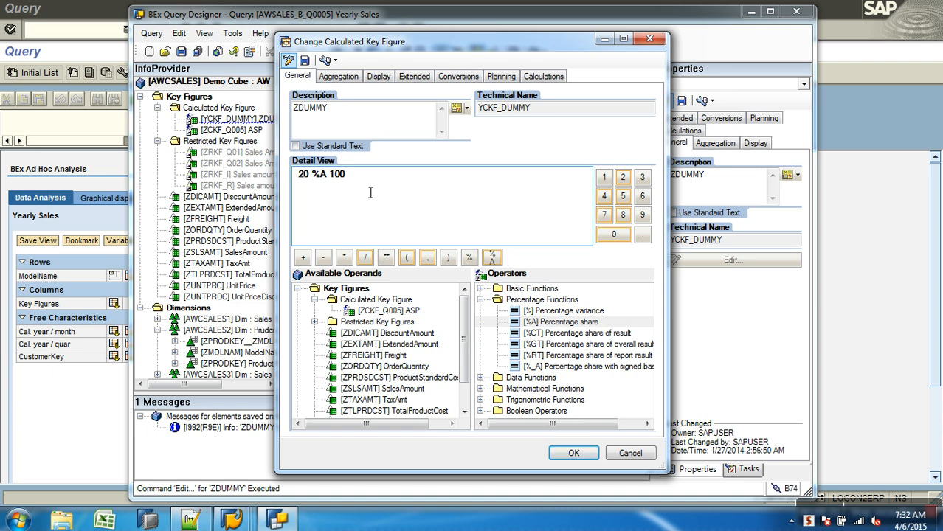
click(304, 61)
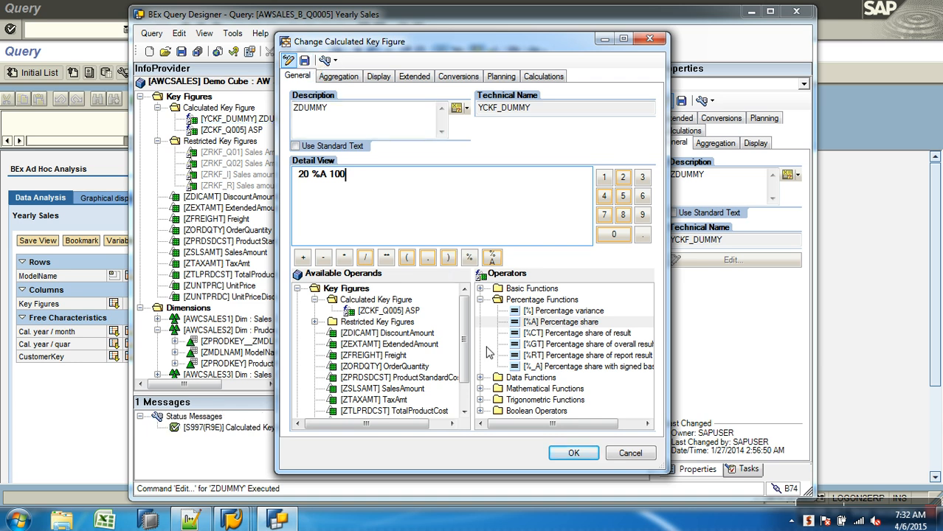
click(574, 453)
Save the query and add ZDUMMY back to its Key Figures columns
click(180, 52)
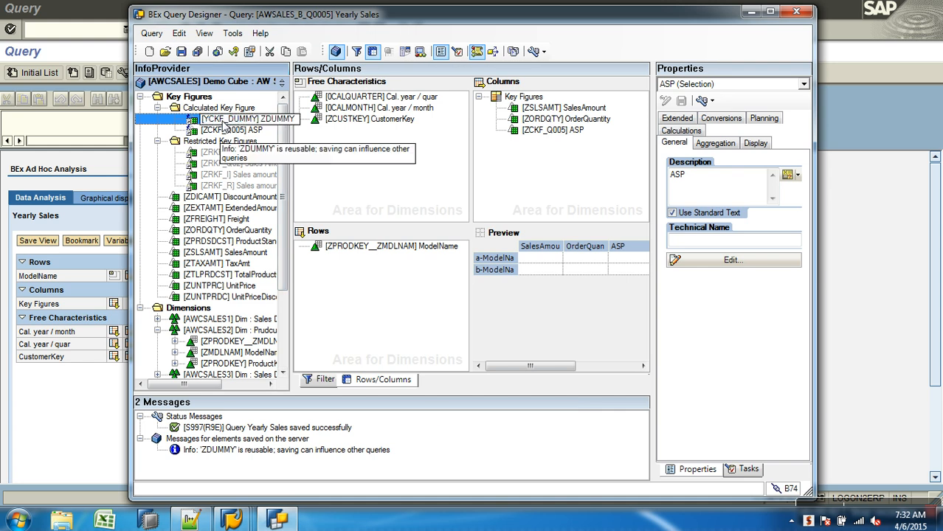
drag(223, 125, 516, 144)
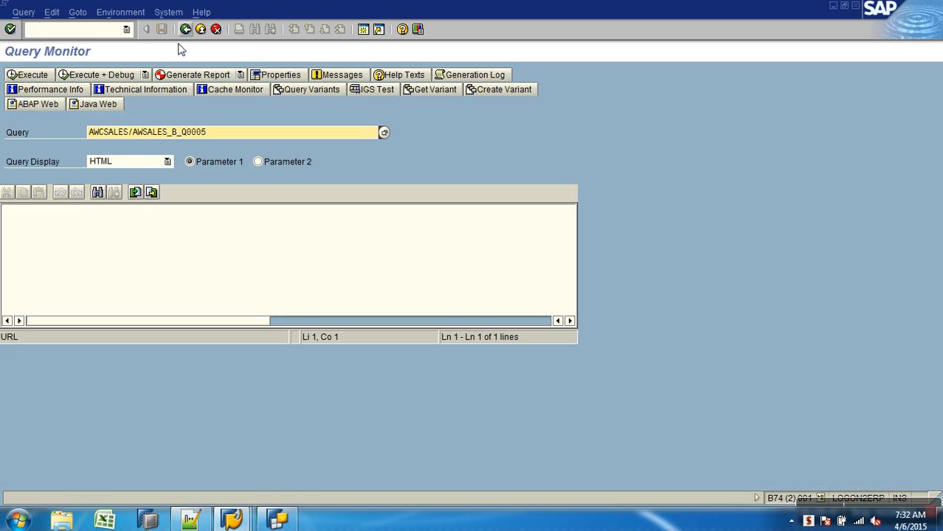
Save the Yearly Sales query with ZDUMMY in its columns and rerun it in the SAP Query Monitor
click(45, 76)
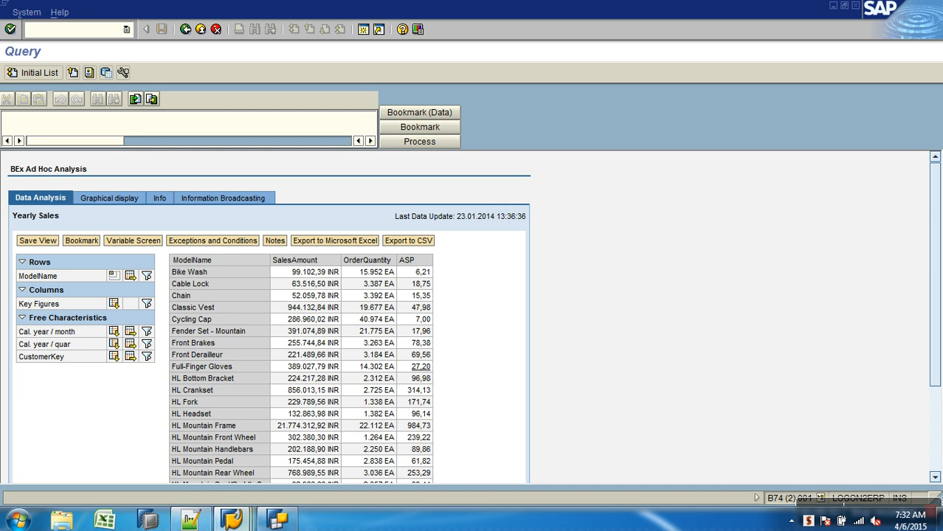
click(277, 520)
click(182, 52)
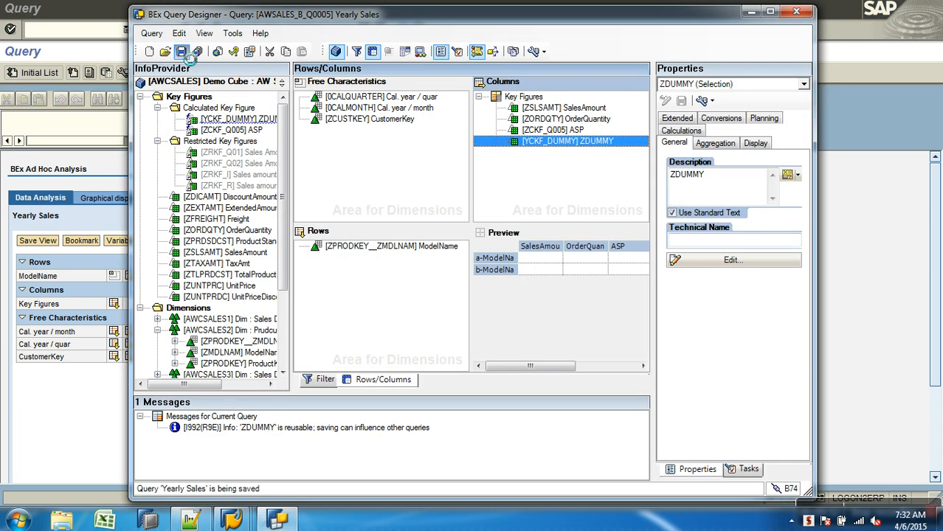
click(113, 417)
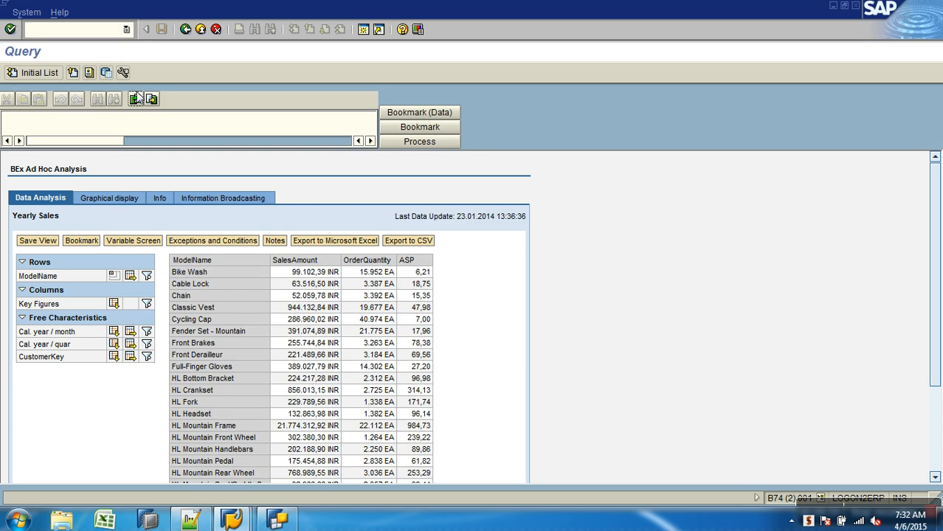
click(186, 29)
click(30, 74)
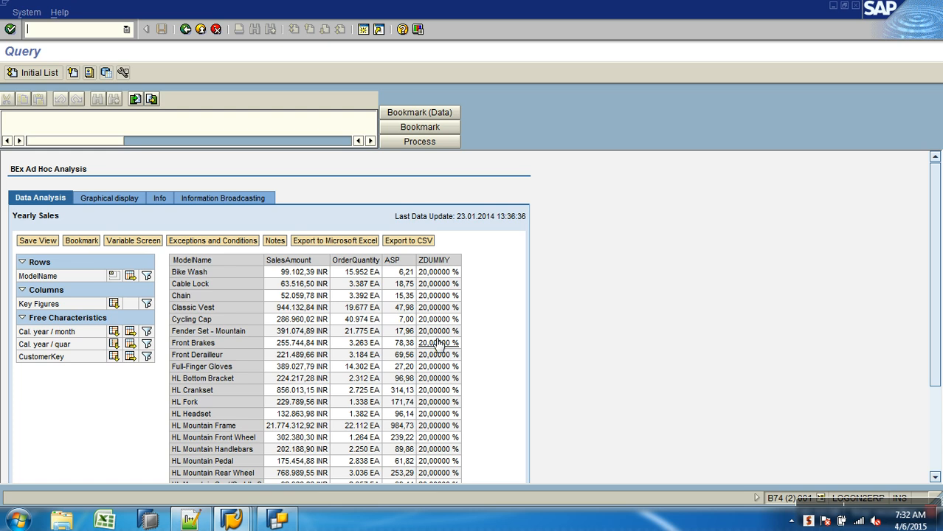
Switch to the BEx Query Designer, remove ZDUMMY from the Key Figures columns and open its definition for editing
click(294, 521)
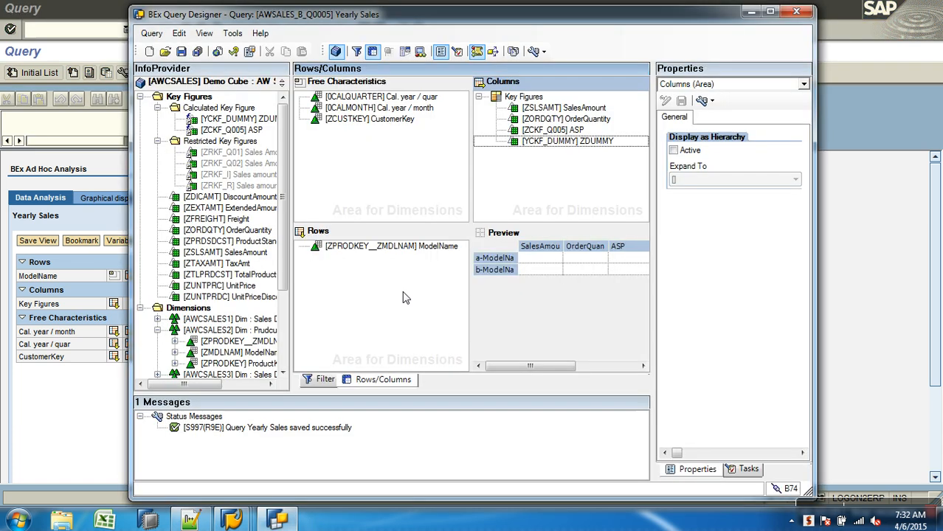
click(558, 131)
click(559, 142)
drag(561, 144, 246, 124)
right_click(245, 124)
click(260, 128)
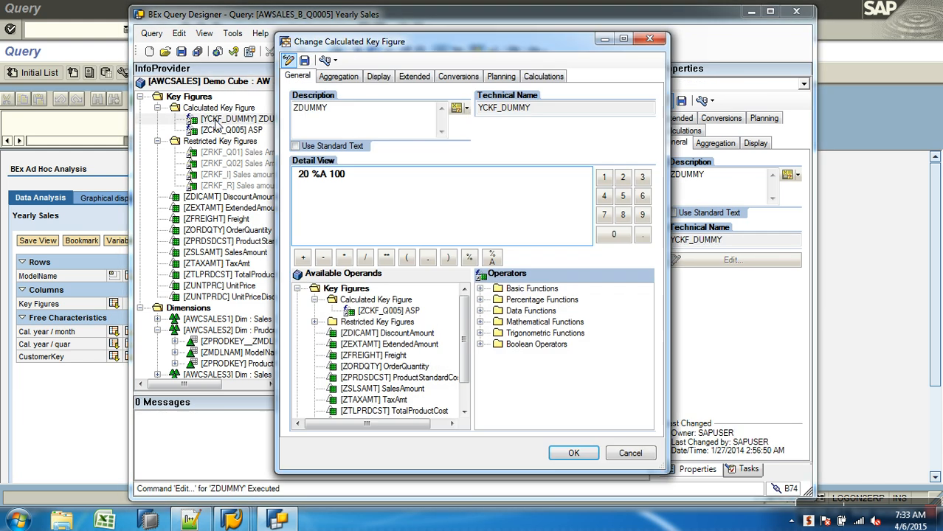
Clear the existing ZDUMMY percentage share formula
key(BackSpace)
key(BackSpace)
key(BackSpace)
key(BackSpace)
key(BackSpace)
key(BackSpace)
key(BackSpace)
key(BackSpace)
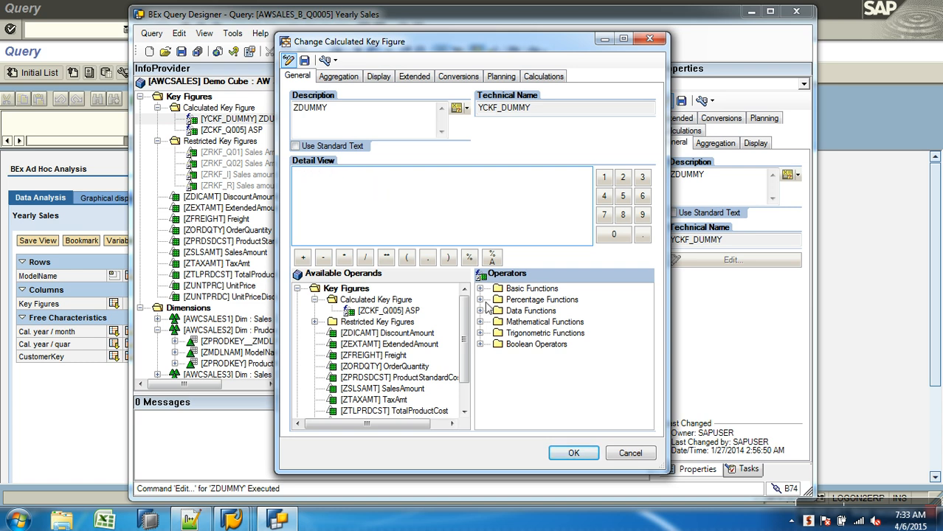
Define the ZDUMMY formula as 20 % 100 using the Percentage variance function, then save the key figure and close its definition
click(481, 300)
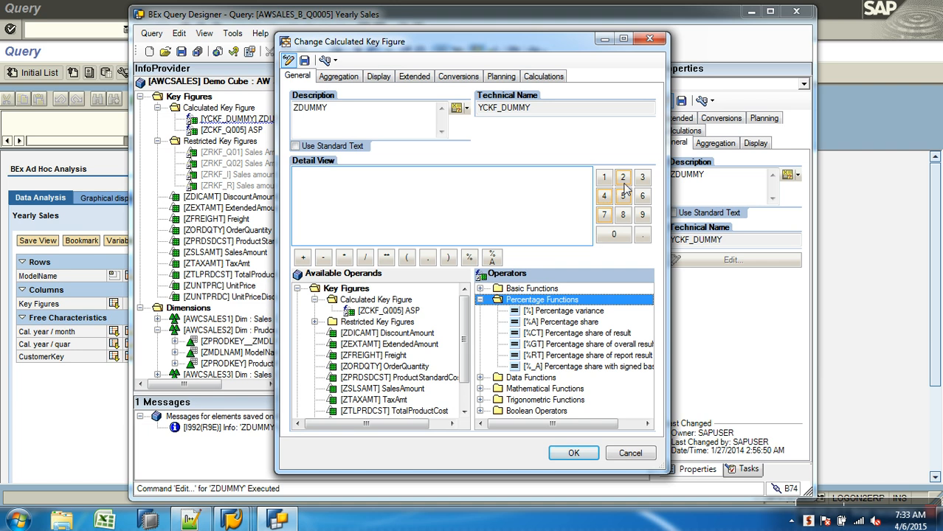
click(624, 181)
click(614, 233)
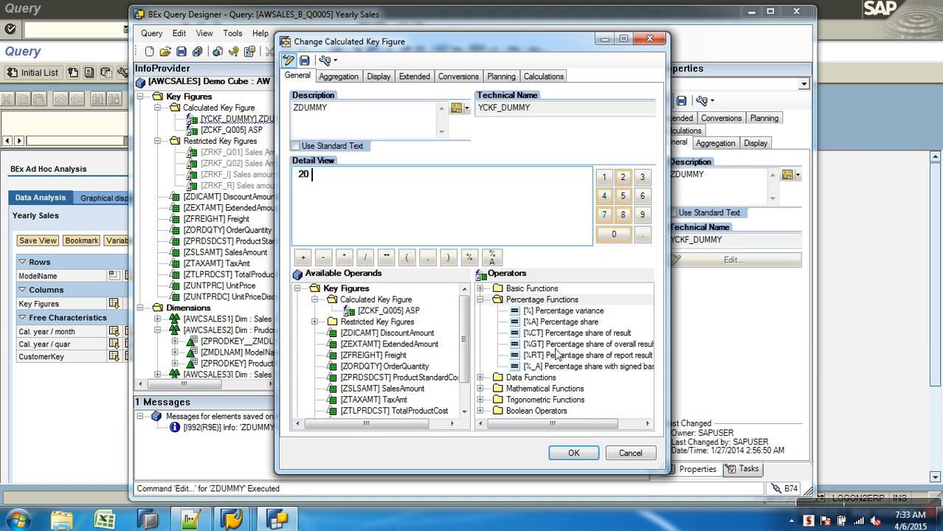
double_click(562, 311)
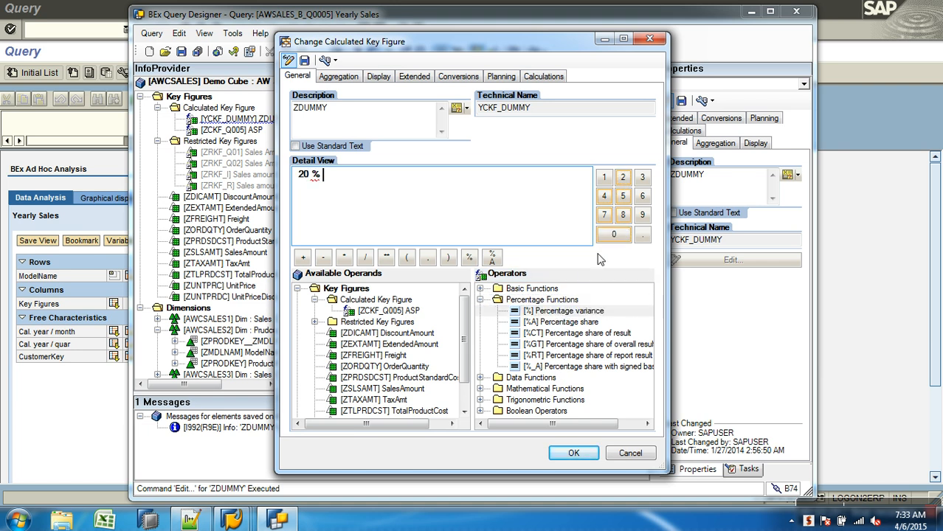
click(604, 177)
click(613, 234)
click(614, 234)
drag(305, 181, 339, 183)
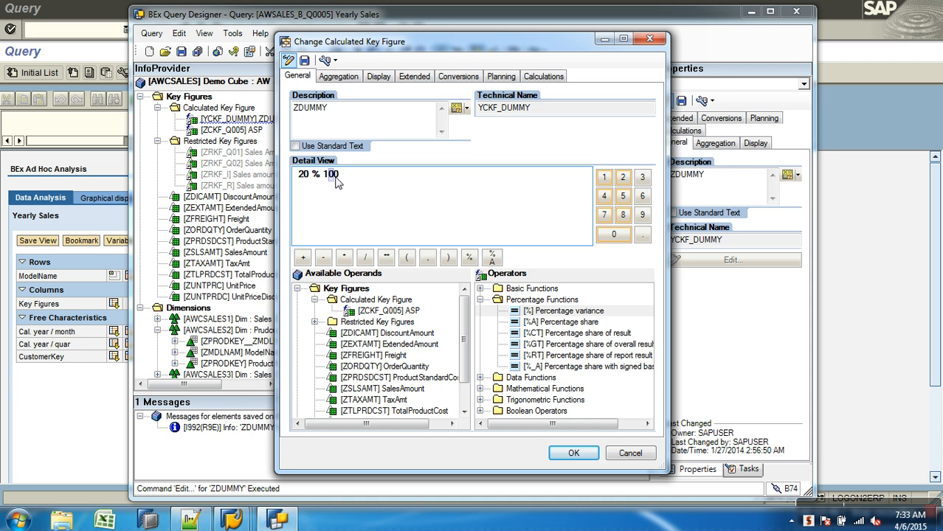
click(303, 62)
click(574, 453)
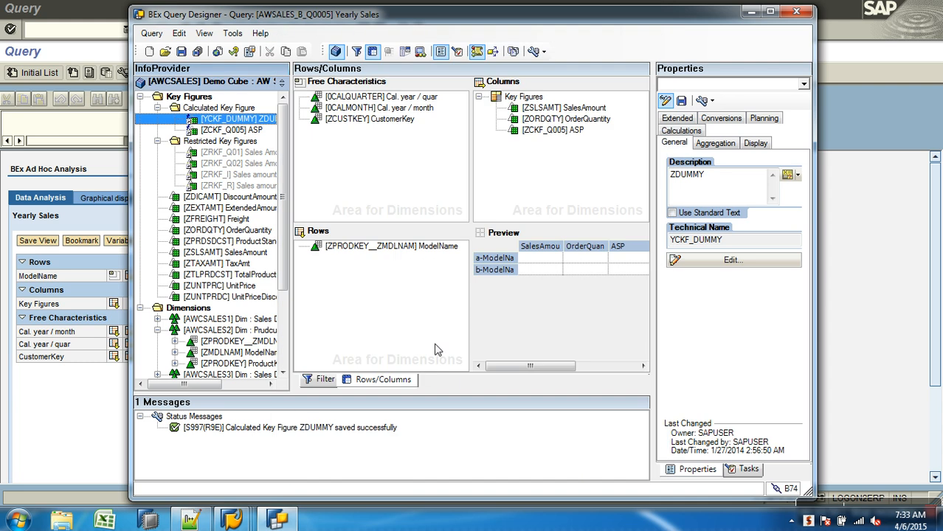
Save the query with ZDUMMY back in its Key Figures columns and rerun it in the SAP Query Monitor
drag(255, 120, 526, 153)
click(181, 53)
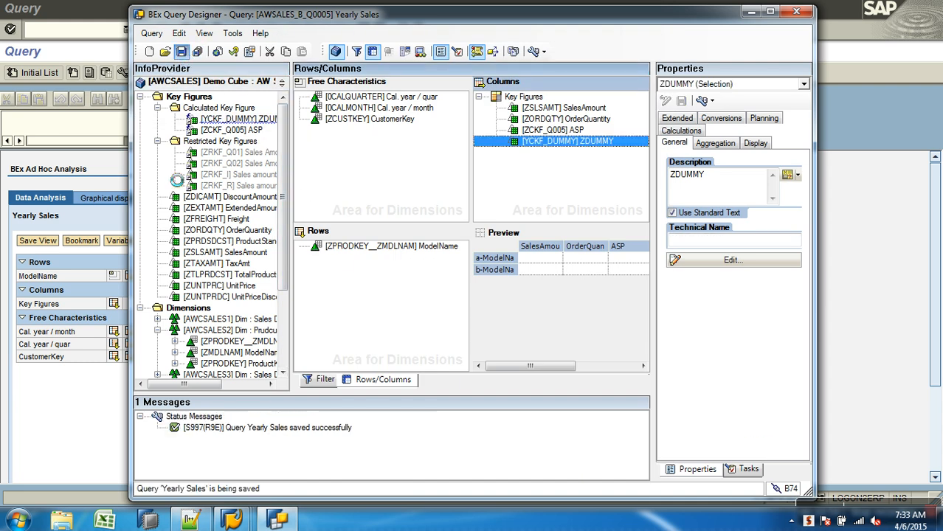
click(185, 29)
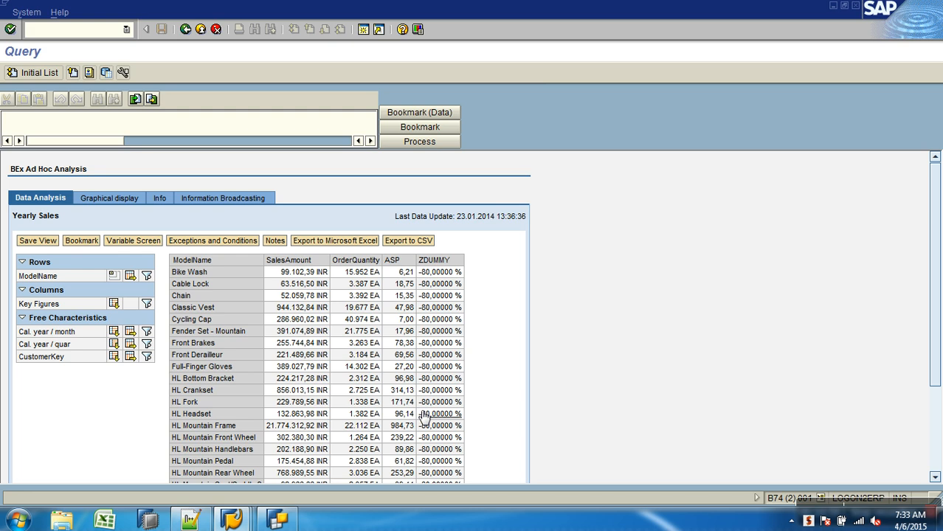
Return to the BEx Query Designer, take ZDUMMY out of the Key Figures columns and open its definition for editing
click(281, 520)
click(550, 142)
drag(550, 141, 247, 119)
right_click(248, 120)
click(243, 120)
right_click(244, 120)
click(255, 123)
Clear the percentage variance formula of ZDUMMY and expand the Percentage Functions operators
click(317, 174)
key(Delete)
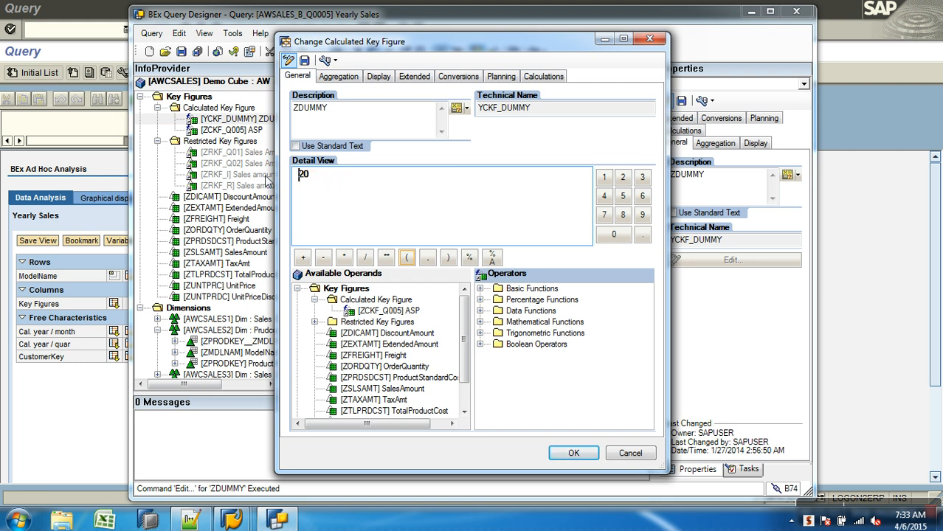
key(Delete)
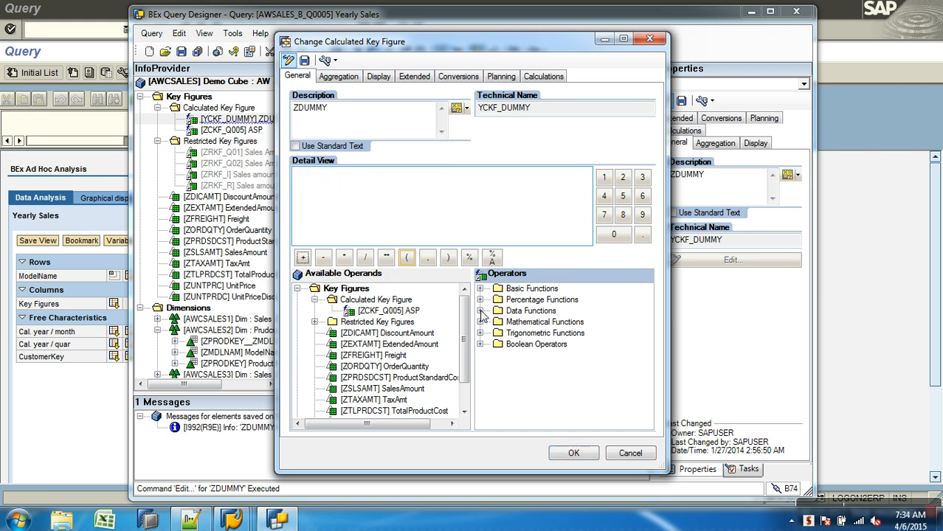
click(480, 299)
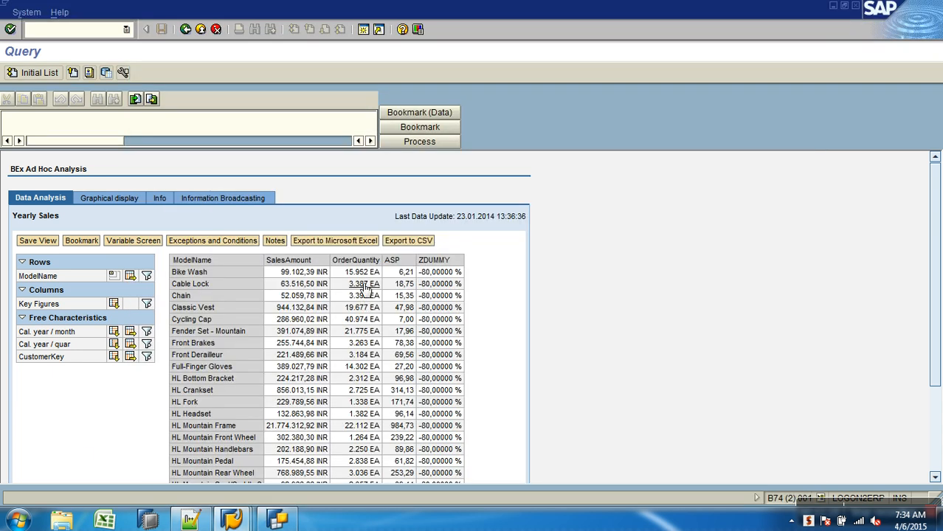
Examine the SalesAmount values down to the Overall Result row in the SAP query output, then return to the BEx Query Designer
scroll(365, 289, down, 3)
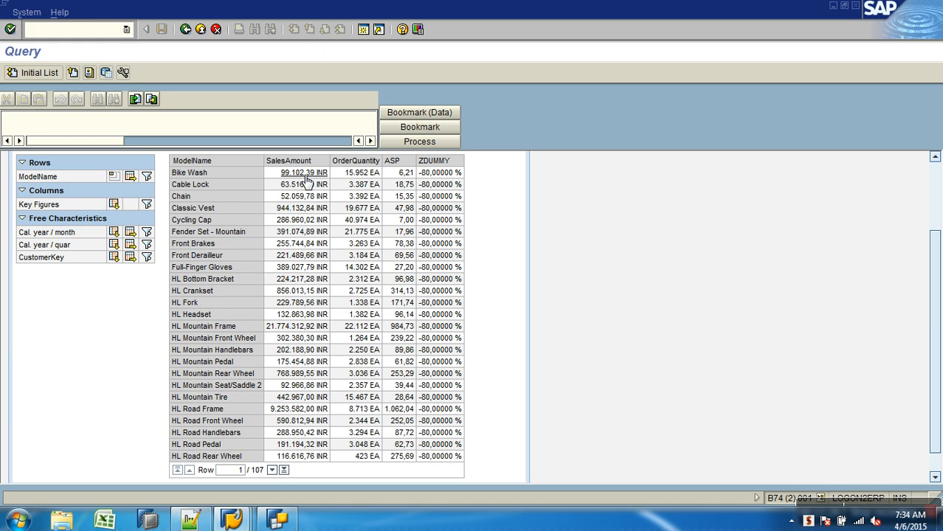
scroll(303, 184, down, 3)
click(283, 444)
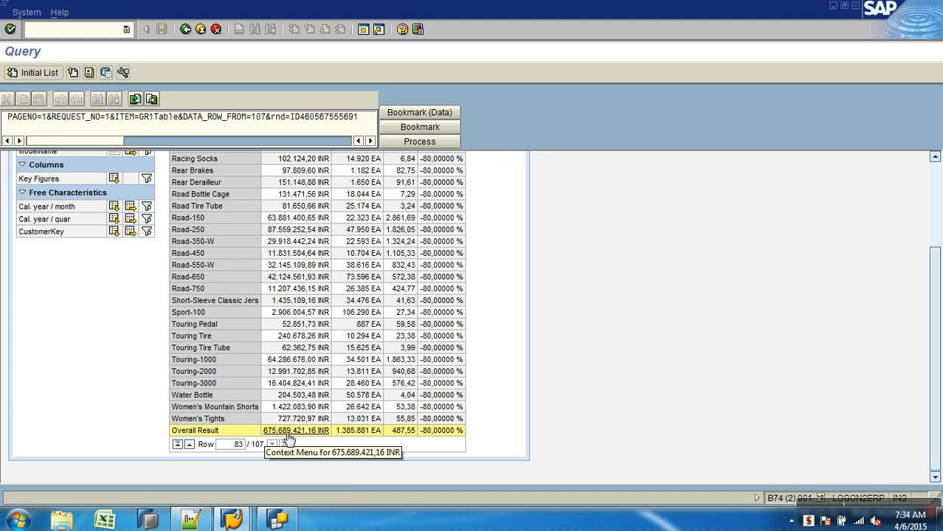
scroll(299, 434, up, 5)
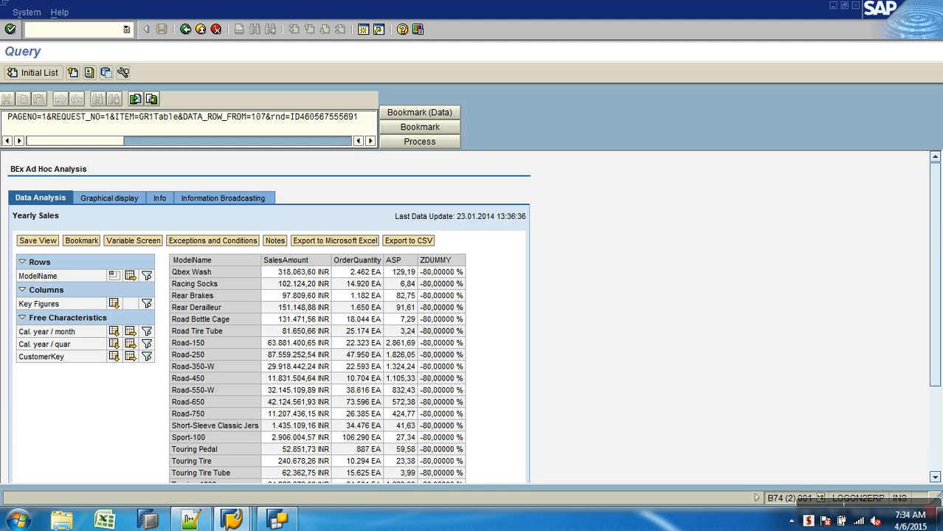
click(288, 521)
Try a ZDUMMY formula with SalesAmount followed by the Percentage share of overall result function, then clear it
click(390, 183)
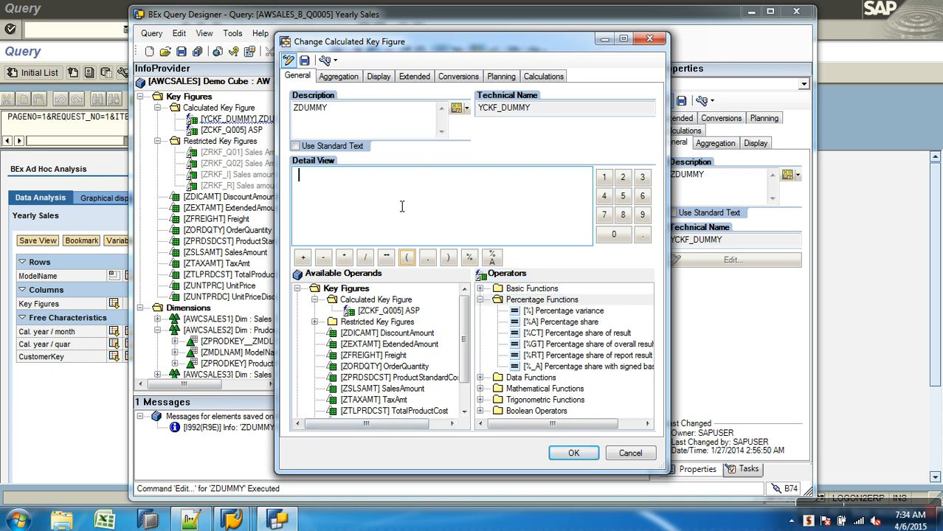
double_click(401, 393)
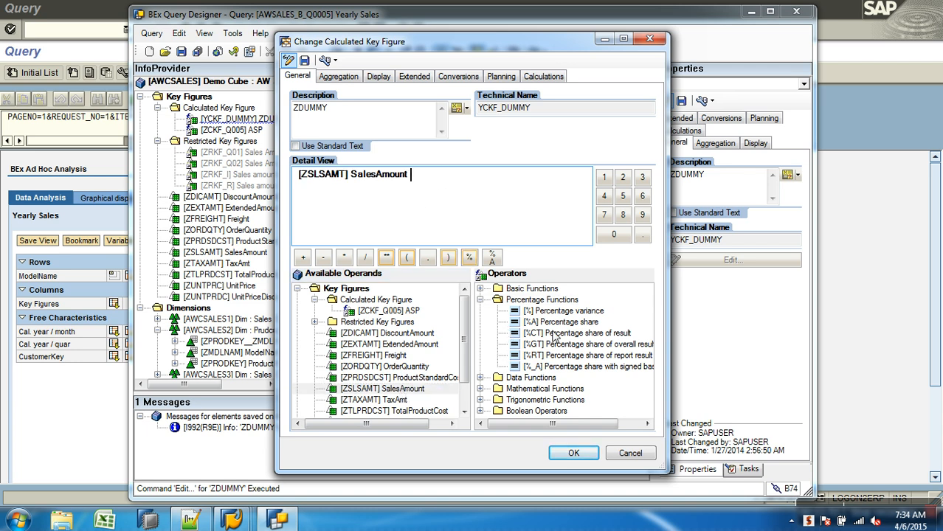
double_click(582, 343)
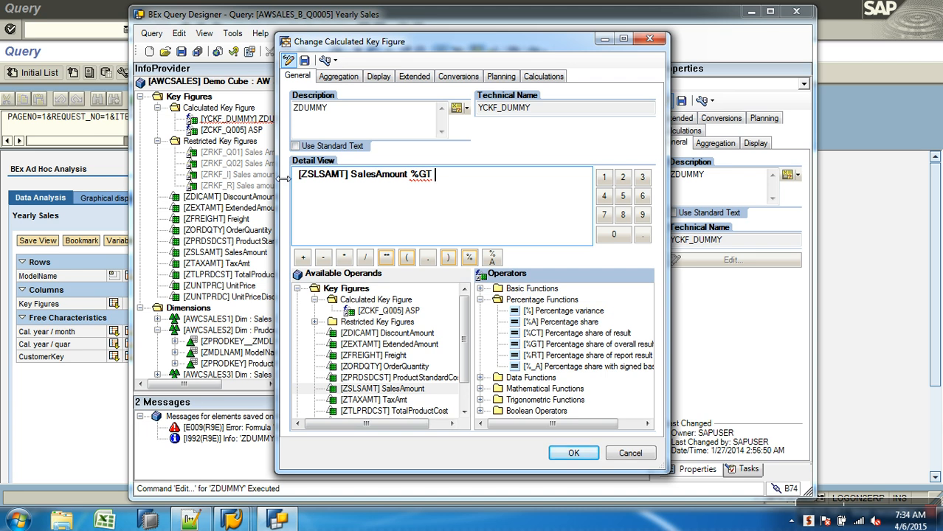
key(BackSpace)
key(BackSpace)
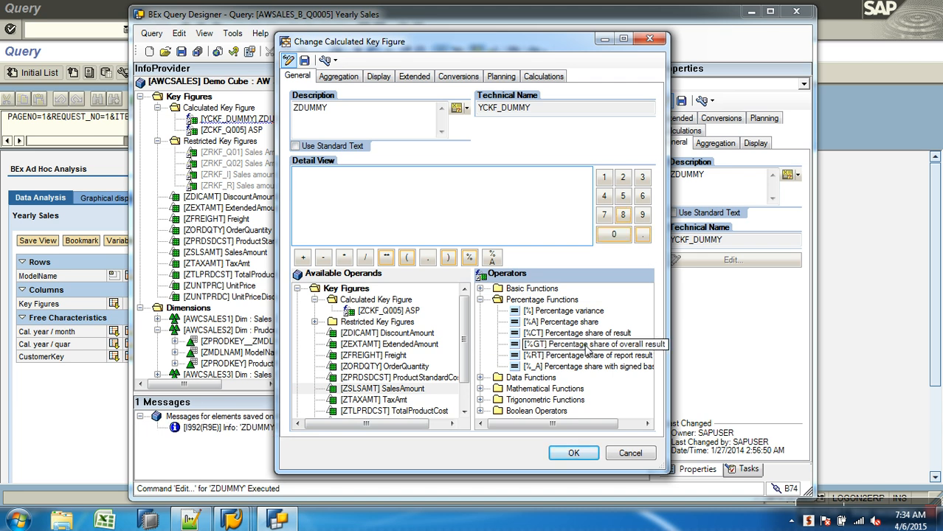
Define the ZDUMMY formula as %GT [ZSLSAMT] SalesAmount, then save the key figure and close its definition
double_click(623, 346)
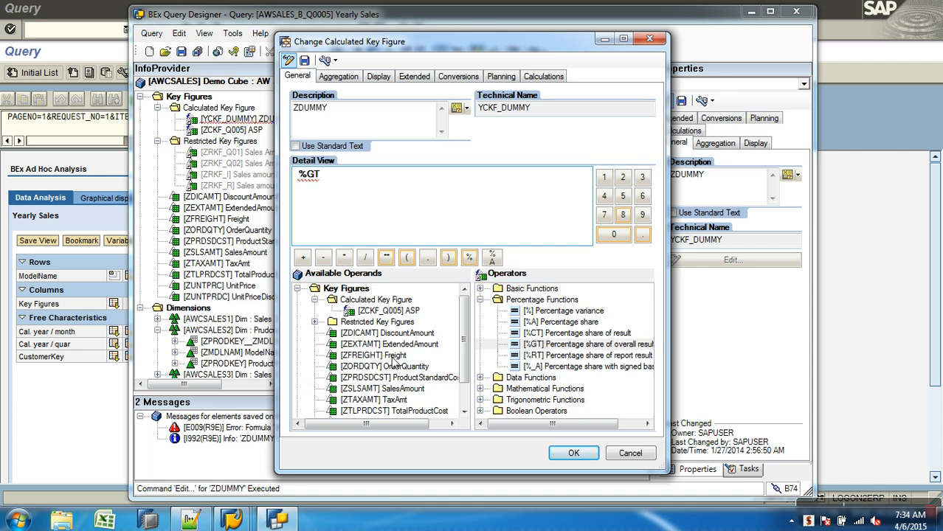
click(390, 390)
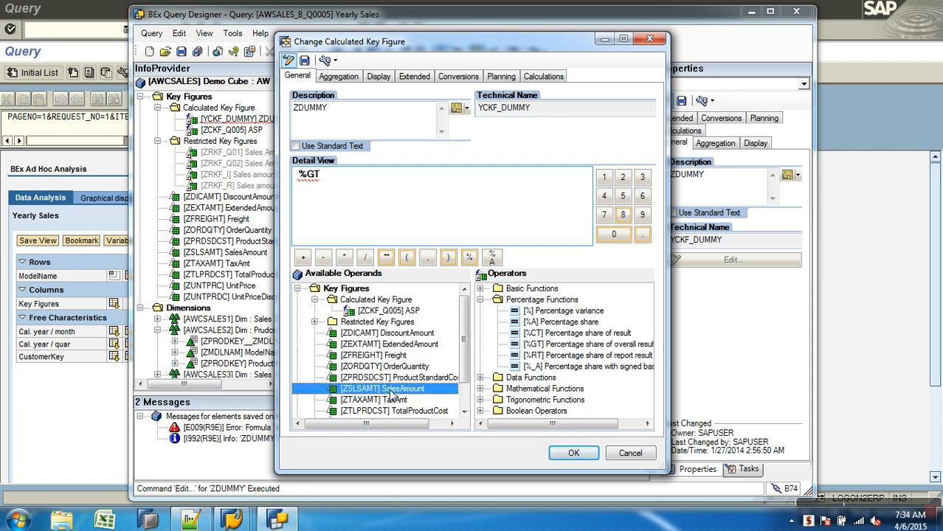
double_click(390, 393)
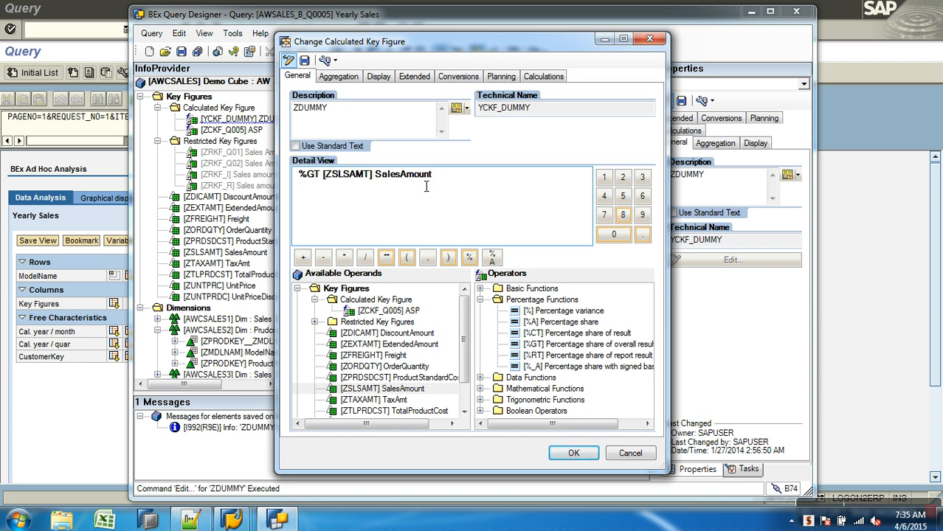
click(290, 60)
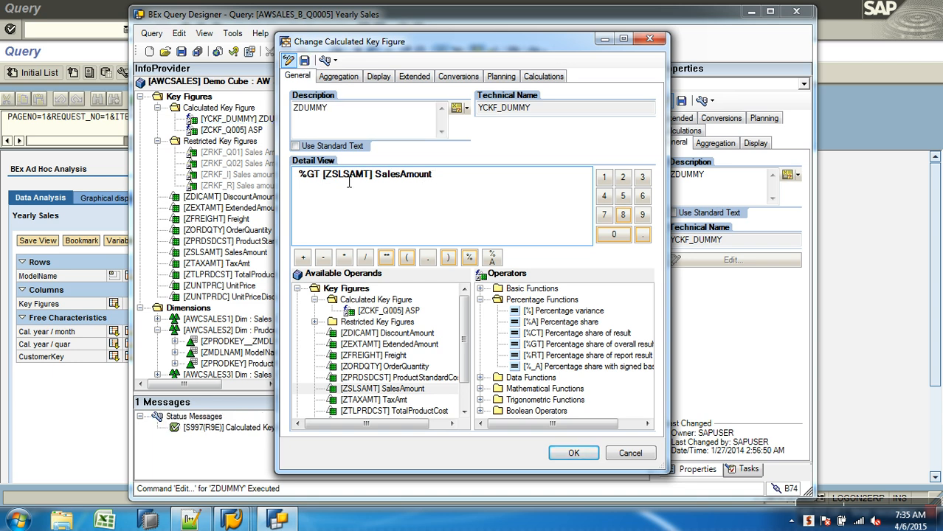
click(573, 453)
Add ZDUMMY back to the Key Figures columns and save the query
drag(210, 125, 531, 140)
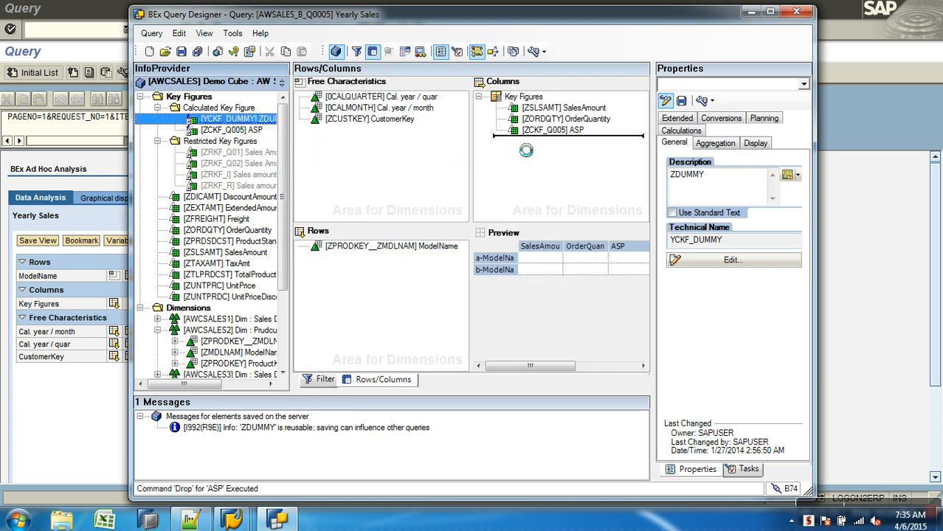
click(181, 51)
Rerun the query in the SAP Query Monitor and examine the ZDUMMY shares through to the Overall Result row
click(101, 402)
click(185, 29)
click(30, 75)
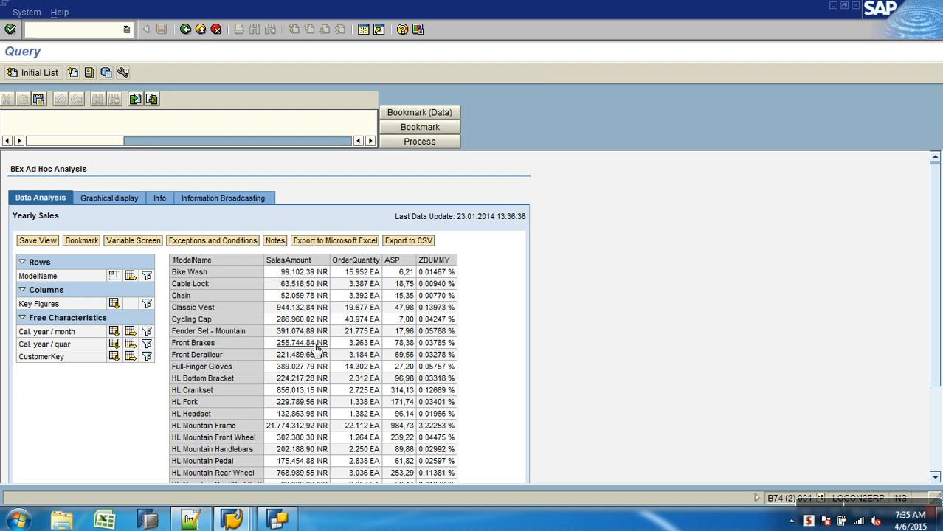
drag(932, 204, 937, 323)
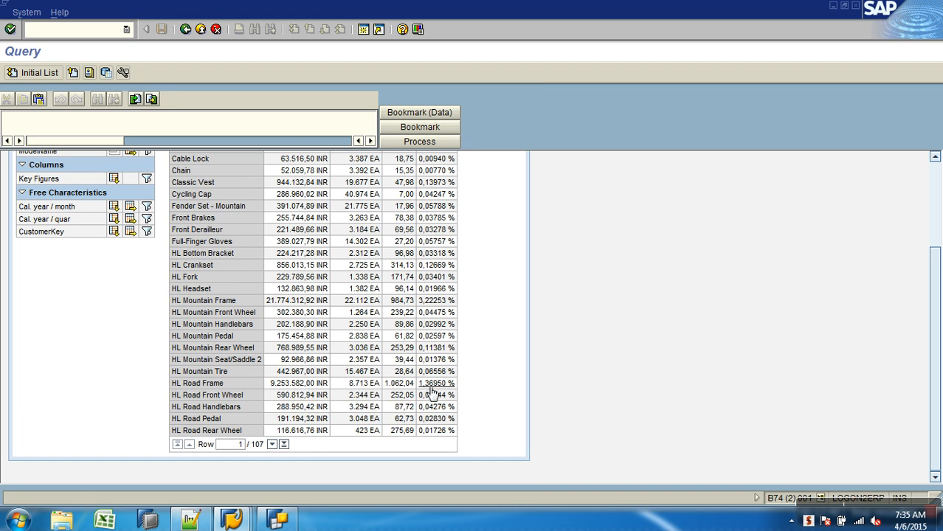
click(284, 445)
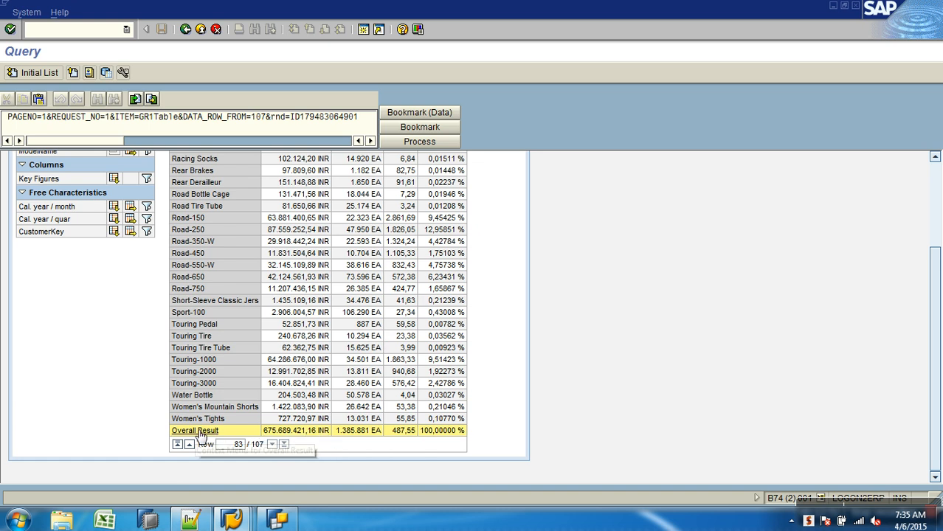
Switch to BEx Query Designer, remove ZDUMMY from the Key Figures columns and open its definition
click(277, 521)
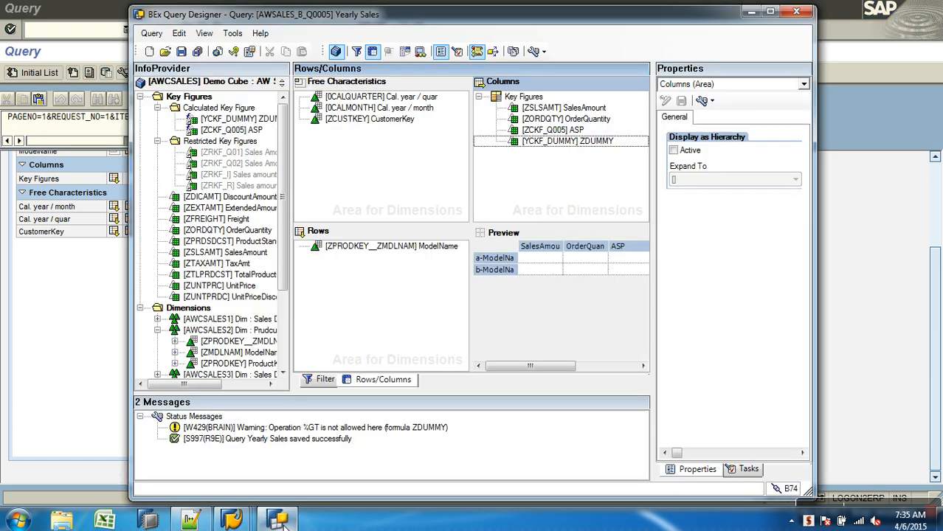
click(562, 142)
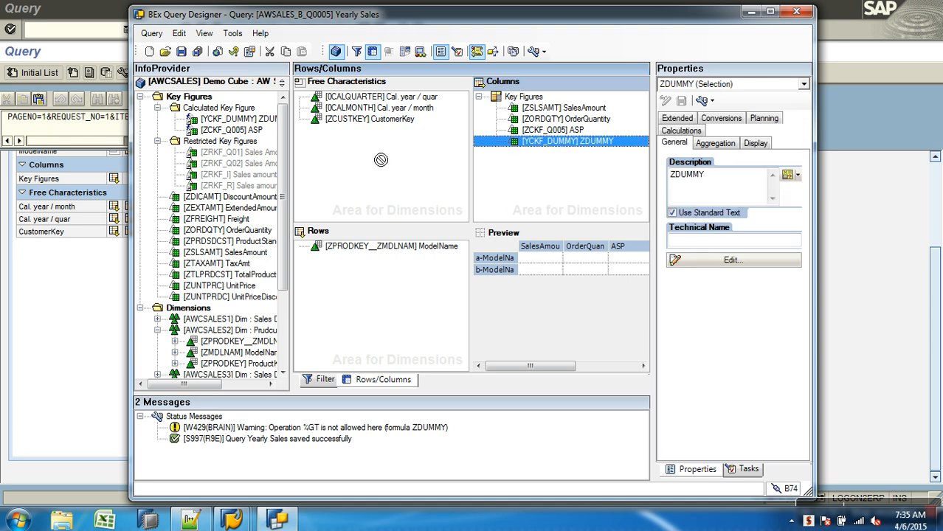
right_click(256, 122)
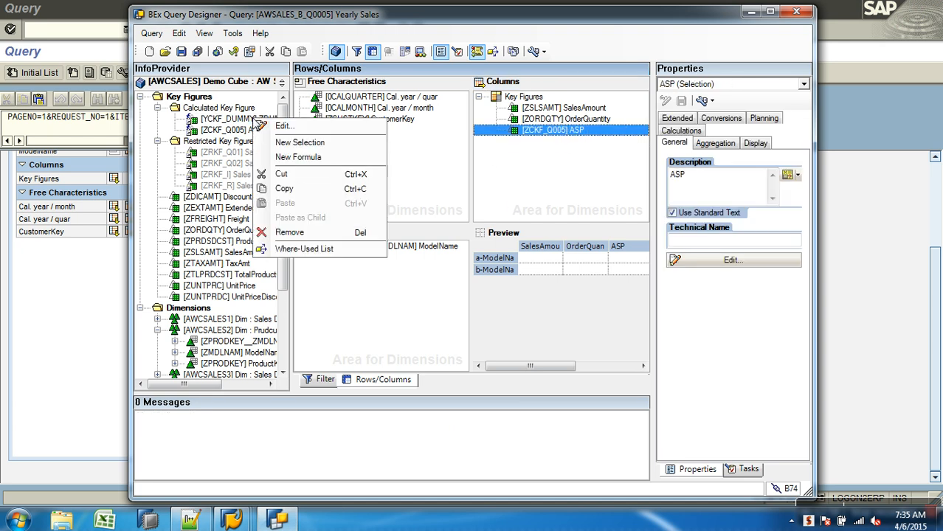
click(231, 124)
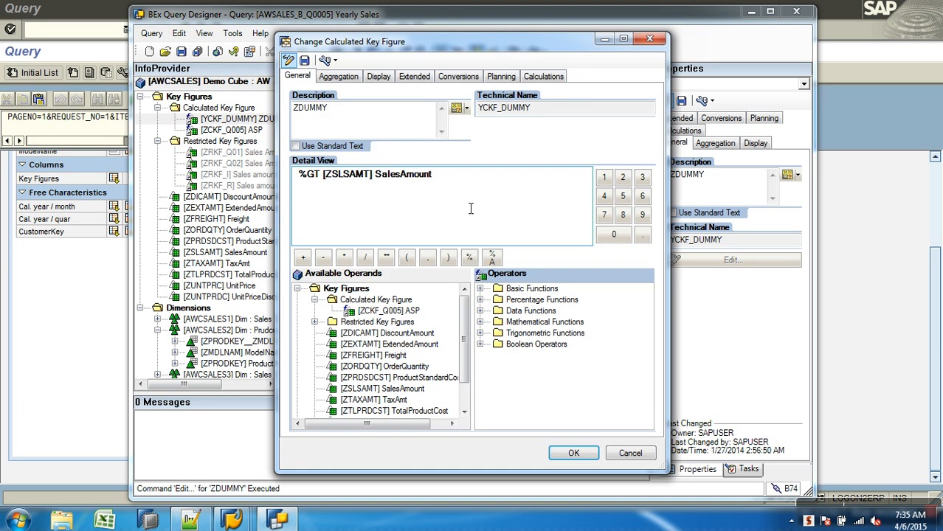
Look through the Percentage Functions operators, then clear the whole ZDUMMY formula
click(481, 300)
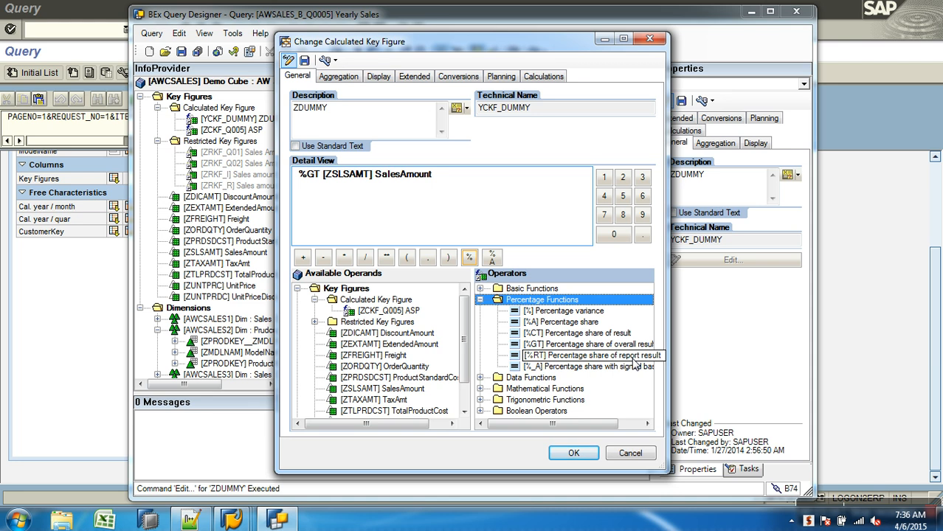
click(481, 301)
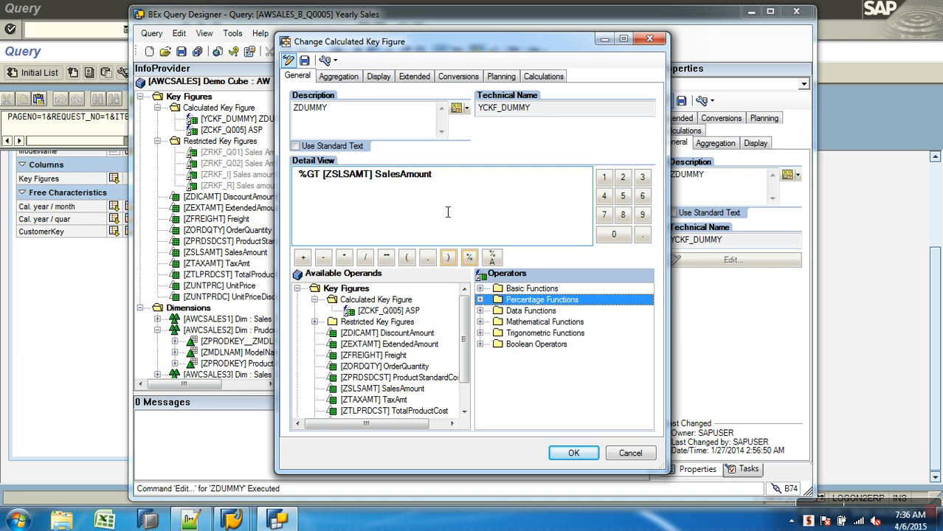
click(450, 186)
key(ctrl+a)
key(Delete)
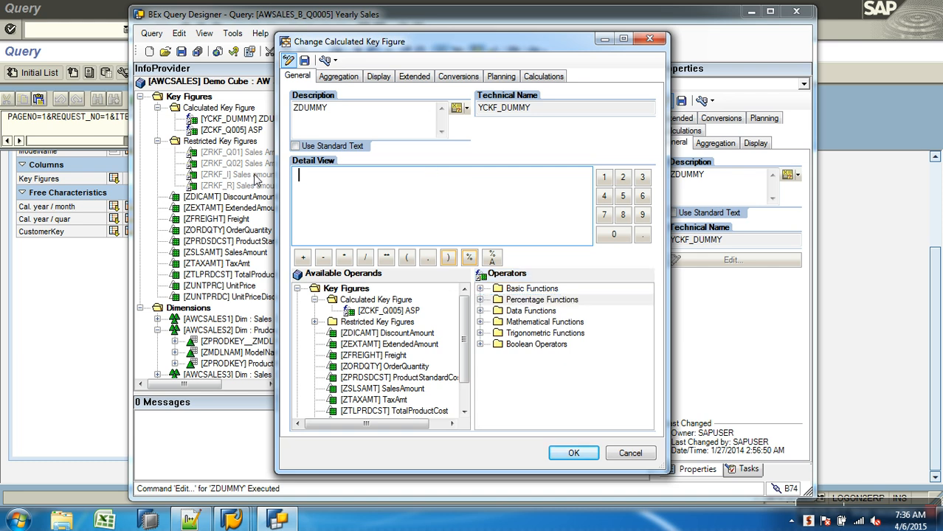
Define the ZDUMMY formula as COUNT( 9 ) using the Data Functions, then save the key figure and close its definition
click(481, 311)
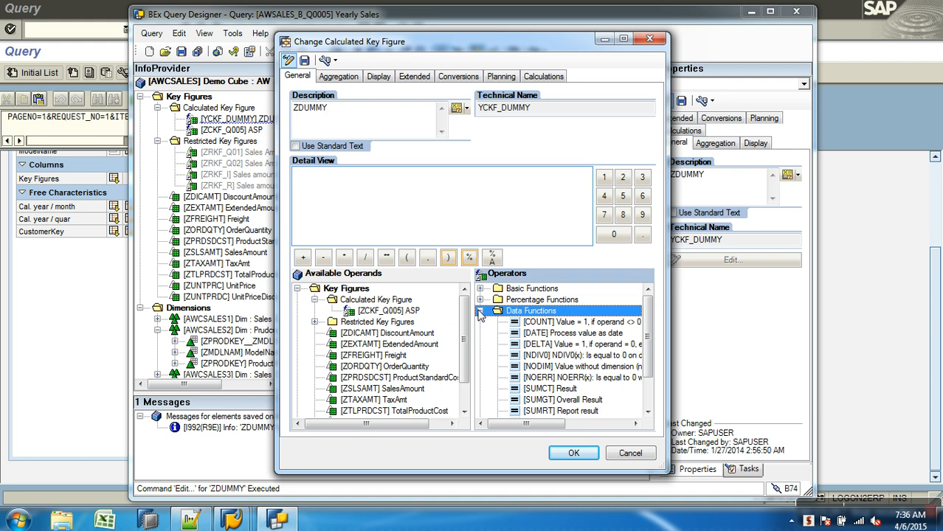
double_click(536, 324)
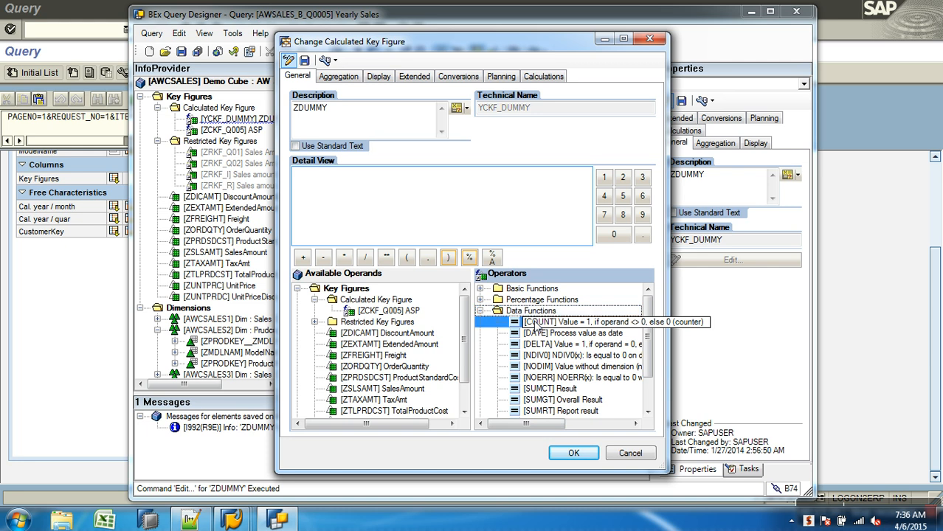
click(642, 214)
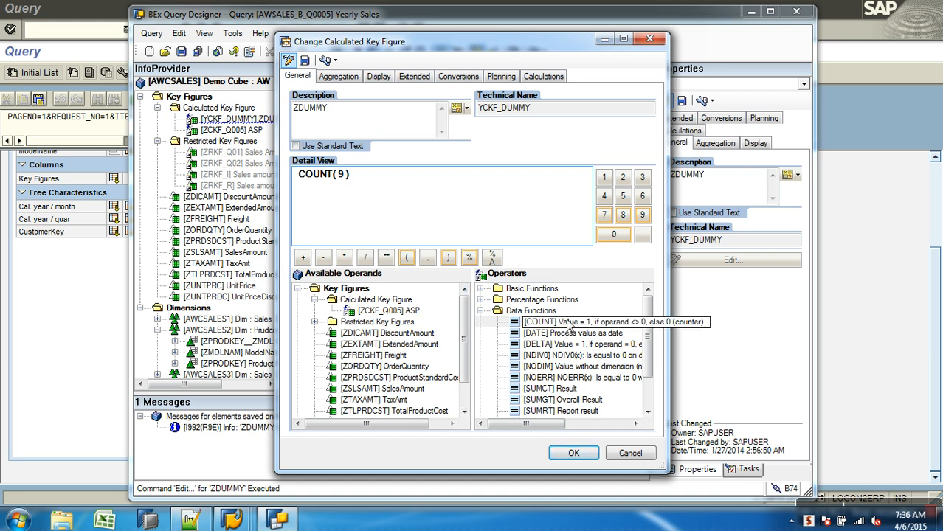
drag(352, 175, 243, 166)
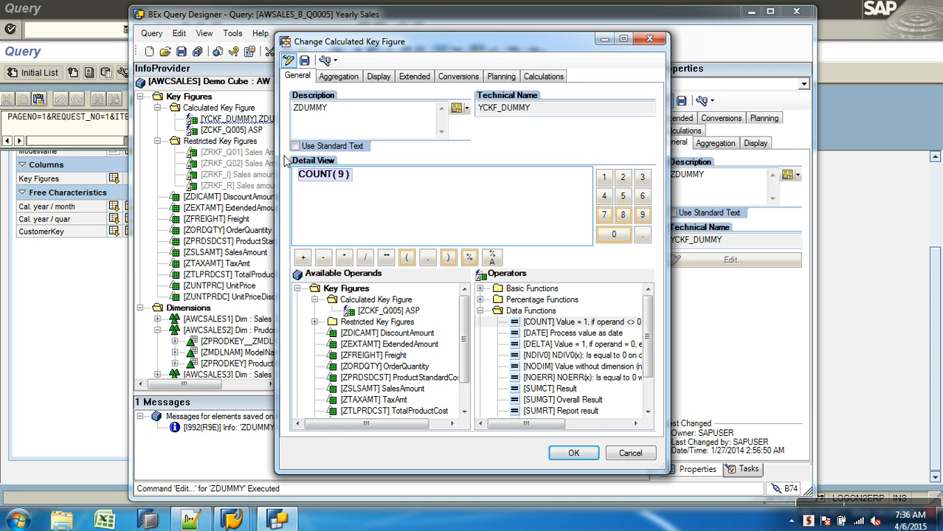
click(342, 175)
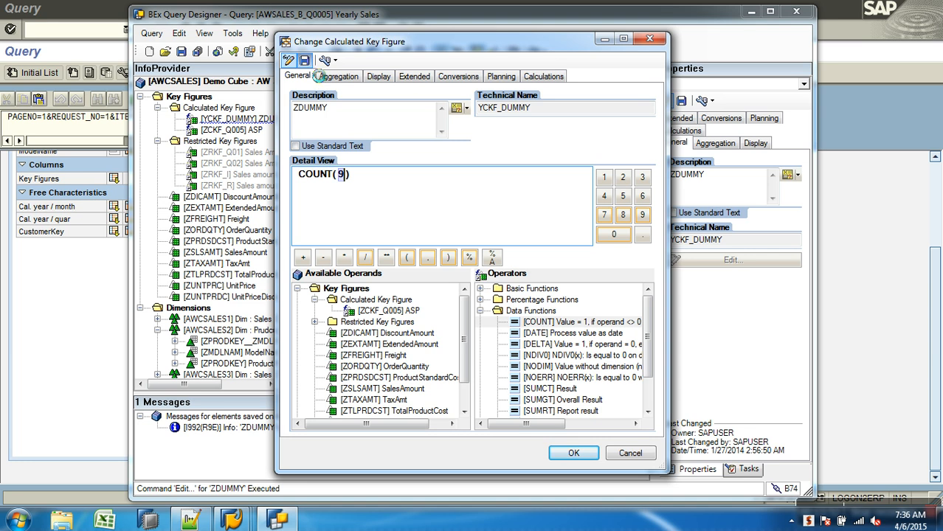
click(572, 453)
Save the query with ZDUMMY back in the Key Figures columns and rerun it in the SAP Query Monitor
drag(236, 118, 516, 141)
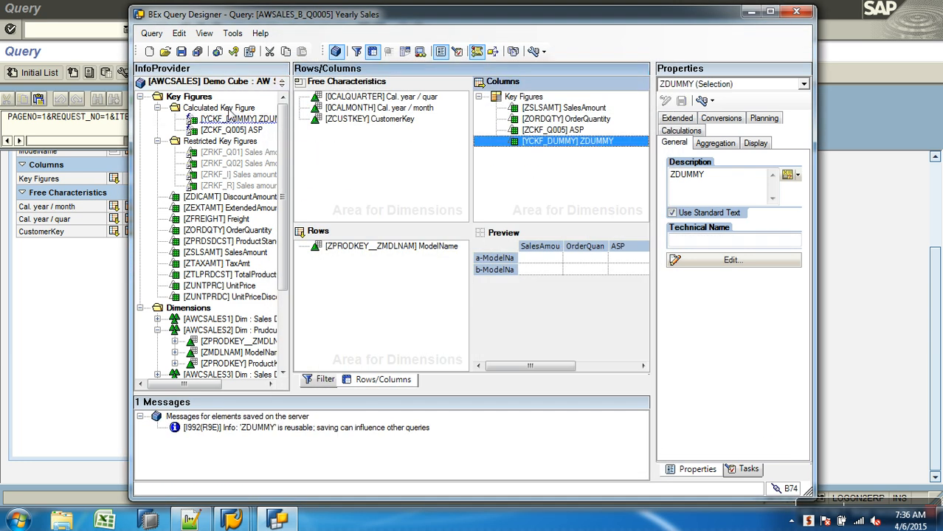
click(180, 51)
click(88, 306)
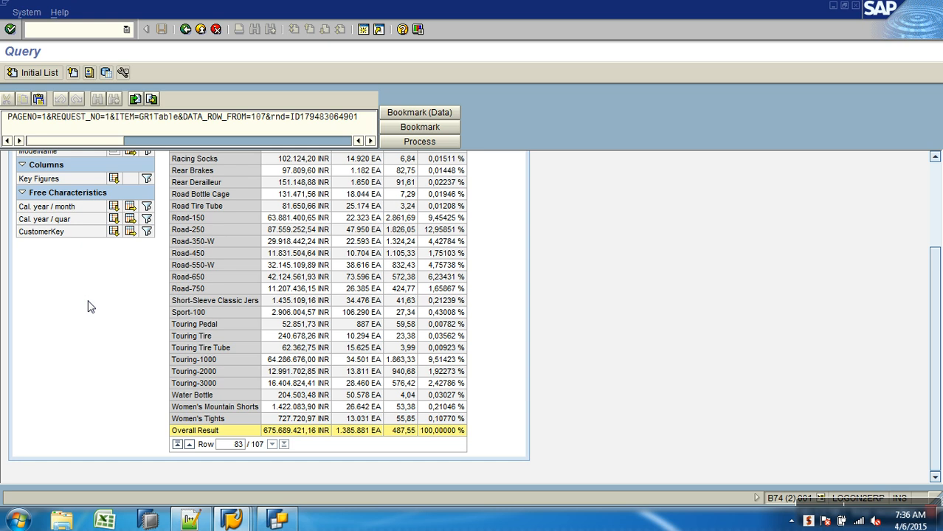
click(185, 30)
click(28, 76)
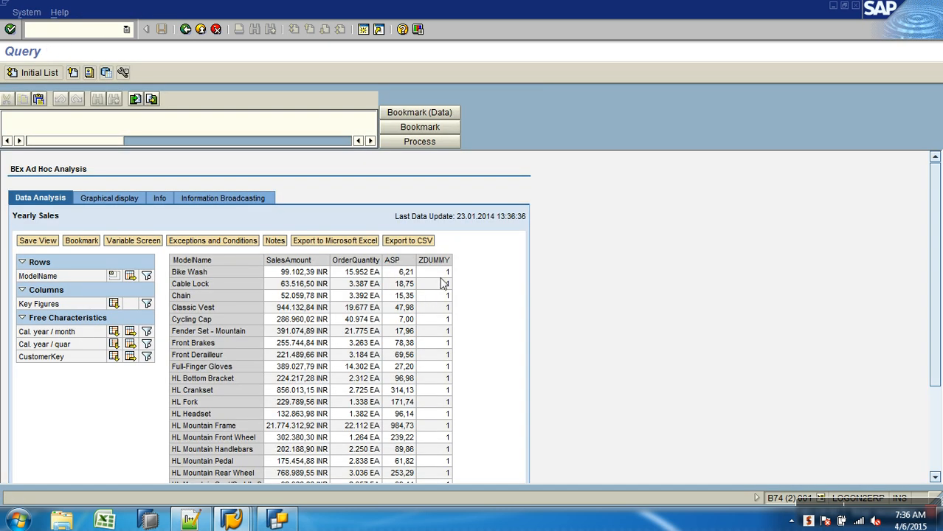
Switch back to BEx Query Designer and remove ZDUMMY from the Key Figures columns
click(277, 520)
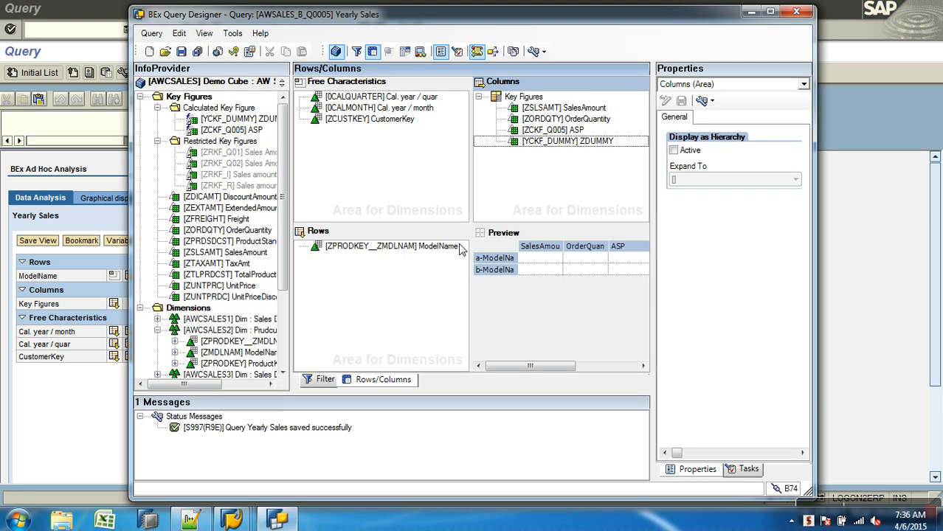
drag(542, 142, 374, 178)
right_click(257, 118)
click(293, 125)
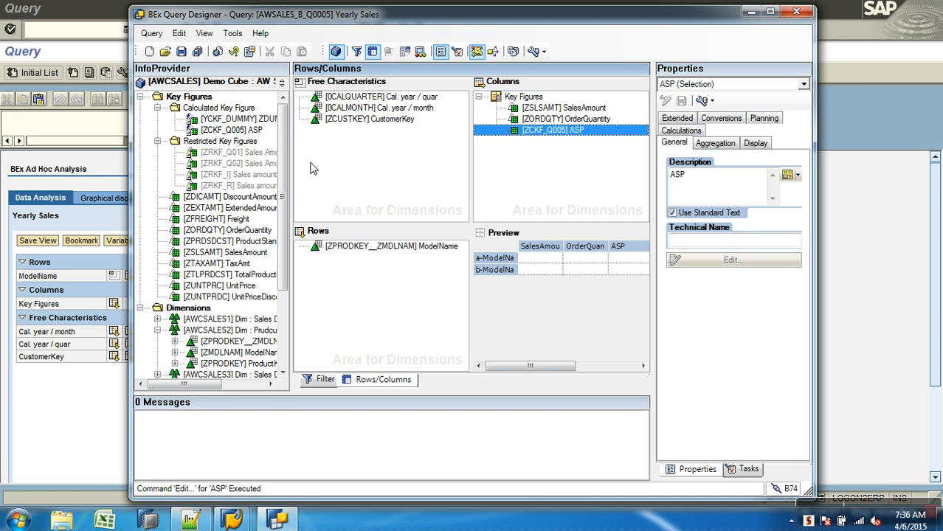
click(627, 453)
double_click(234, 122)
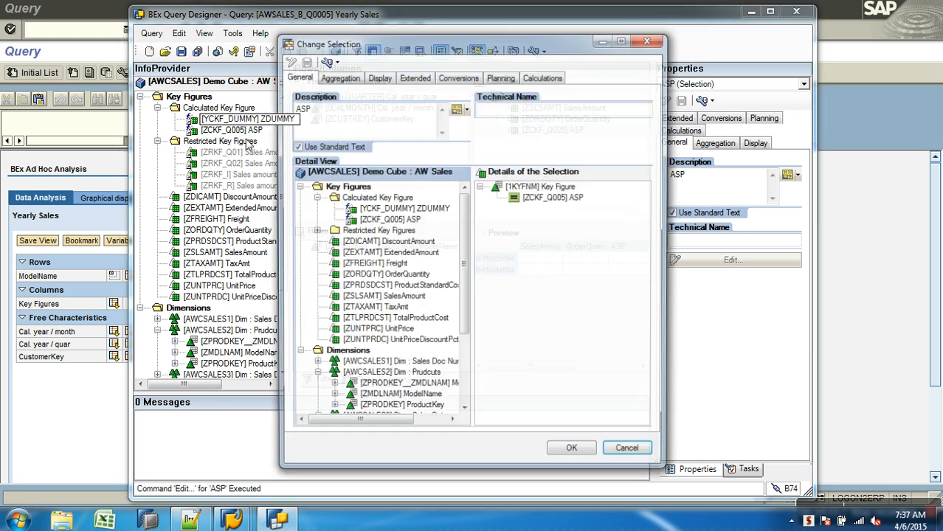
click(624, 451)
Change the ZDUMMY formula to COUNT( 0 ), then save the key figure and close its definition
click(262, 123)
right_click(262, 123)
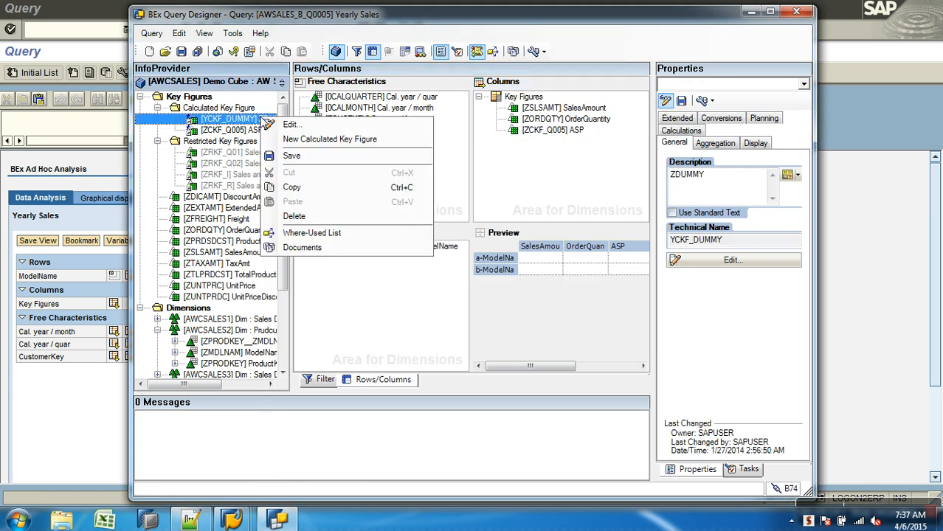
click(288, 125)
double_click(344, 177)
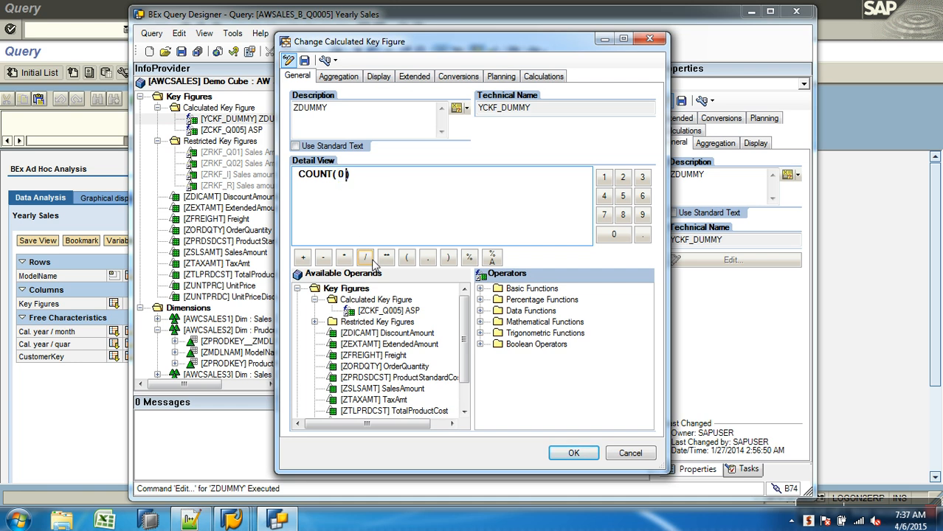
click(305, 60)
click(572, 453)
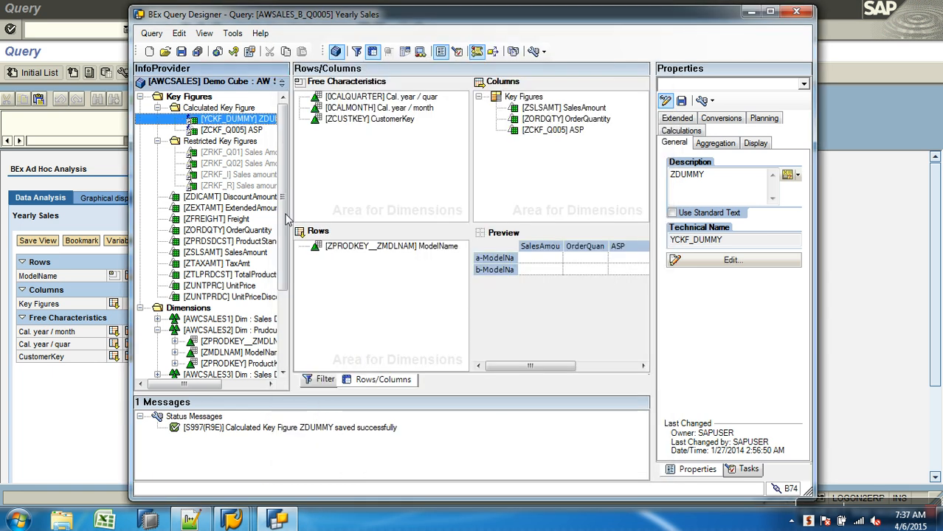
Add ZDUMMY to the Key Figures columns again, save the query and rerun it in the SAP Query Monitor
drag(221, 119, 531, 141)
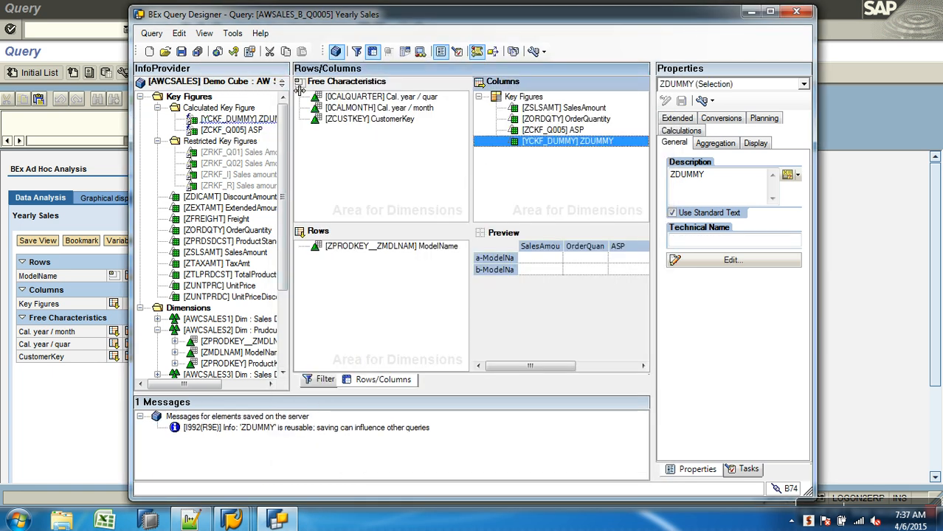
click(181, 52)
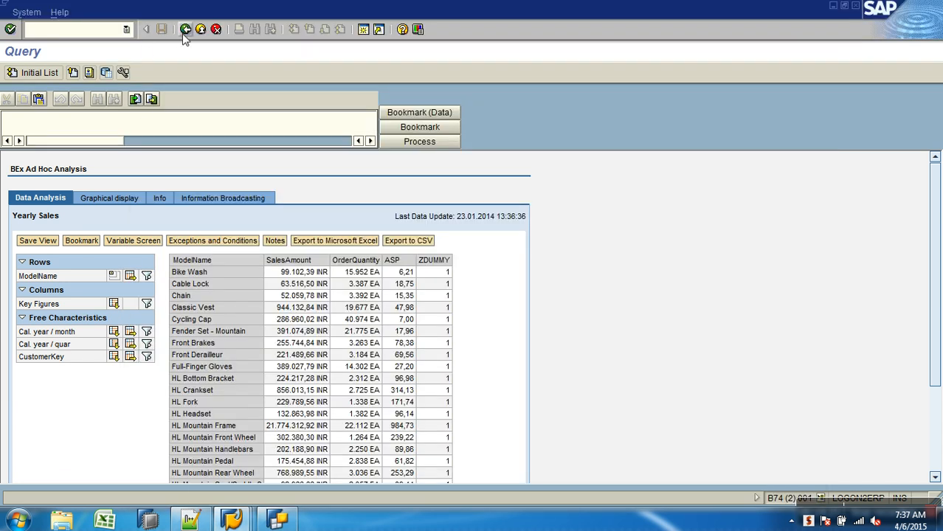
click(185, 29)
click(32, 77)
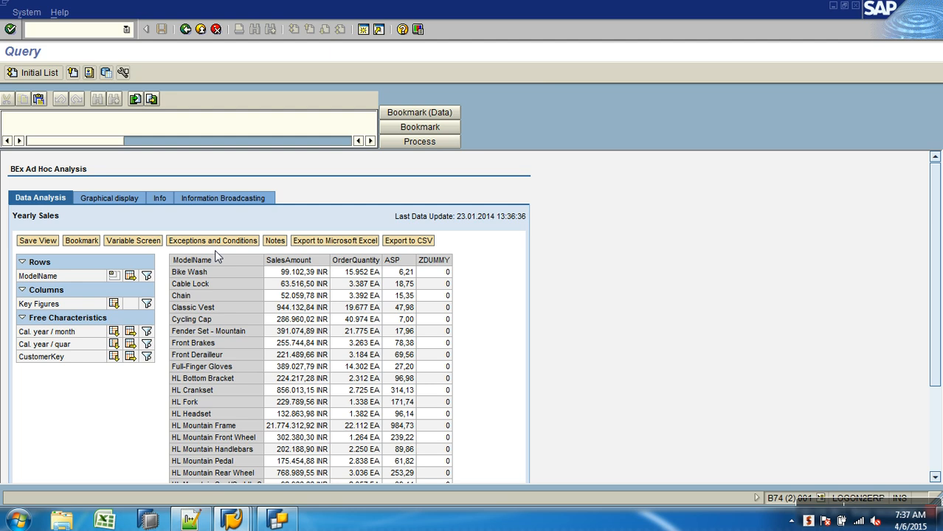
Return to BEx Query Designer, take ZDUMMY out of the Key Figures columns and open its definition
click(277, 520)
click(559, 146)
drag(559, 145, 249, 130)
right_click(248, 121)
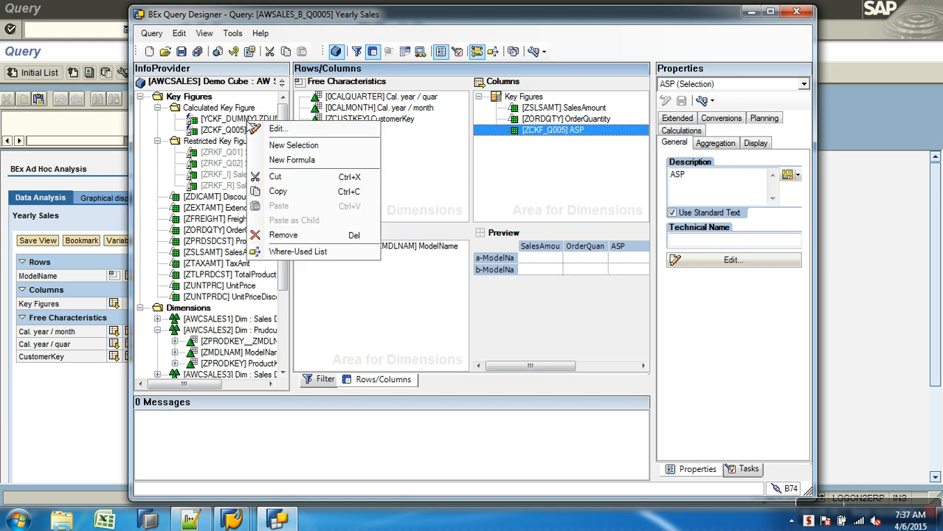
click(244, 119)
right_click(238, 121)
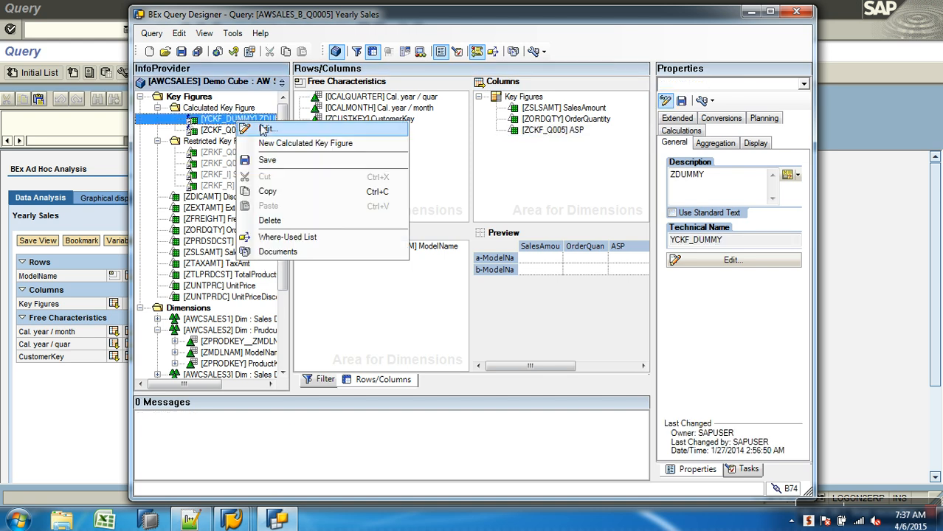
click(264, 130)
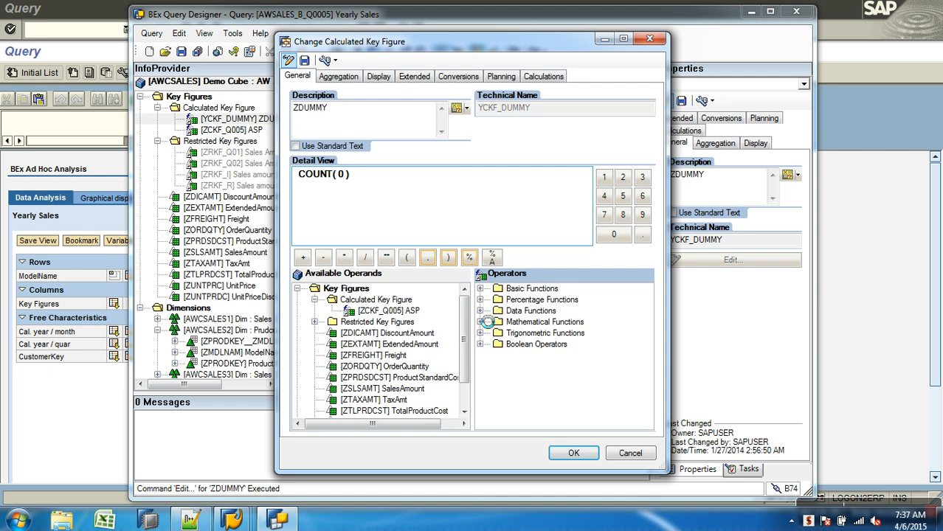
Expand the Data Functions operators and clear the COUNT formula from ZDUMMY
click(481, 310)
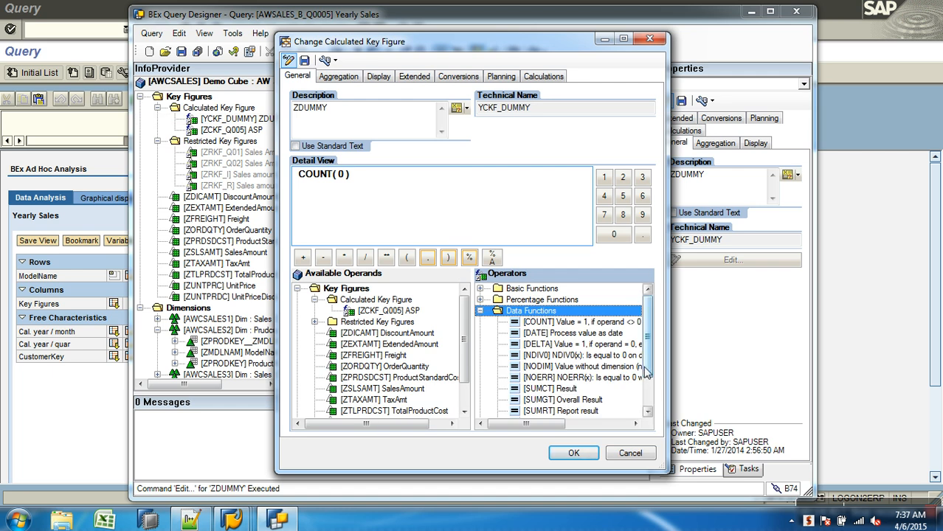
drag(646, 371, 646, 383)
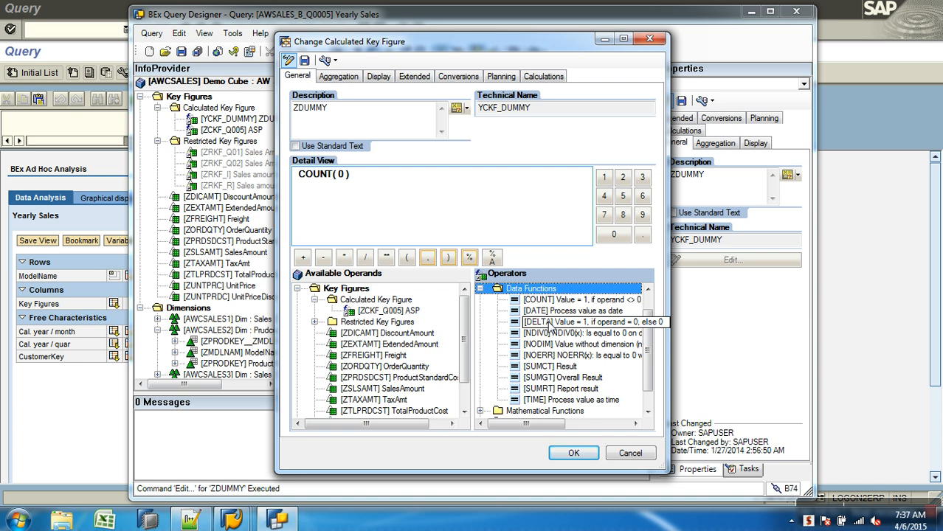
click(376, 183)
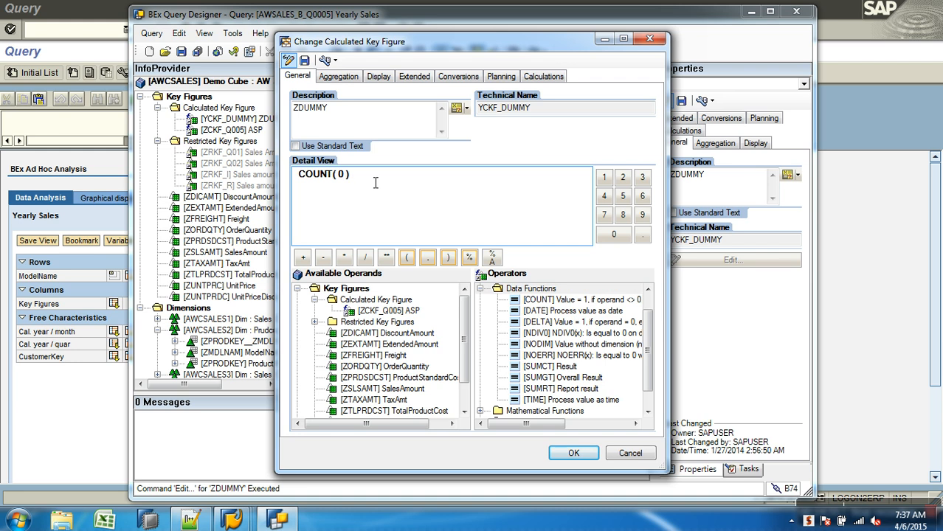
key(BackSpace)
key(BackSpace)
key(BackSpace)
key(BackSpace)
key(BackSpace)
key(BackSpace)
key(BackSpace)
key(BackSpace)
key(BackSpace)
key(BackSpace)
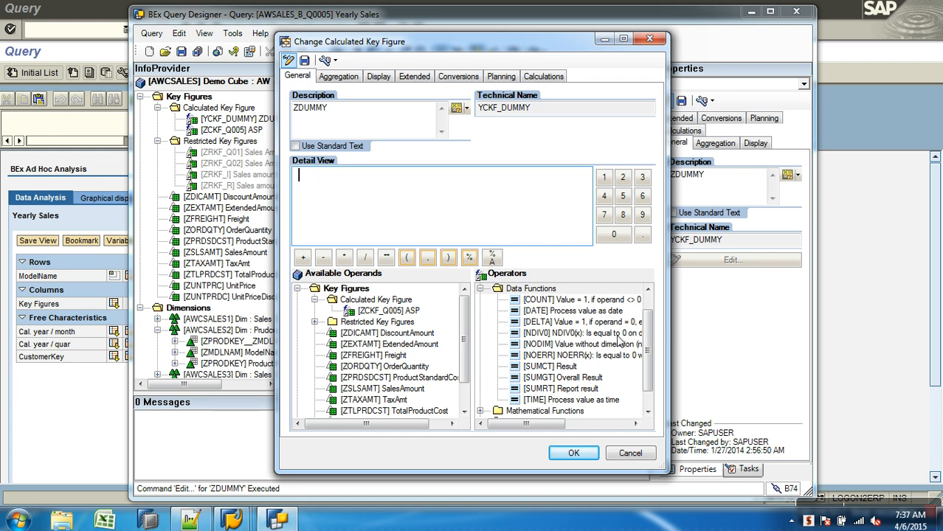
Try DELTA( 0 ) as the ZDUMMY formula, then clear it
double_click(582, 322)
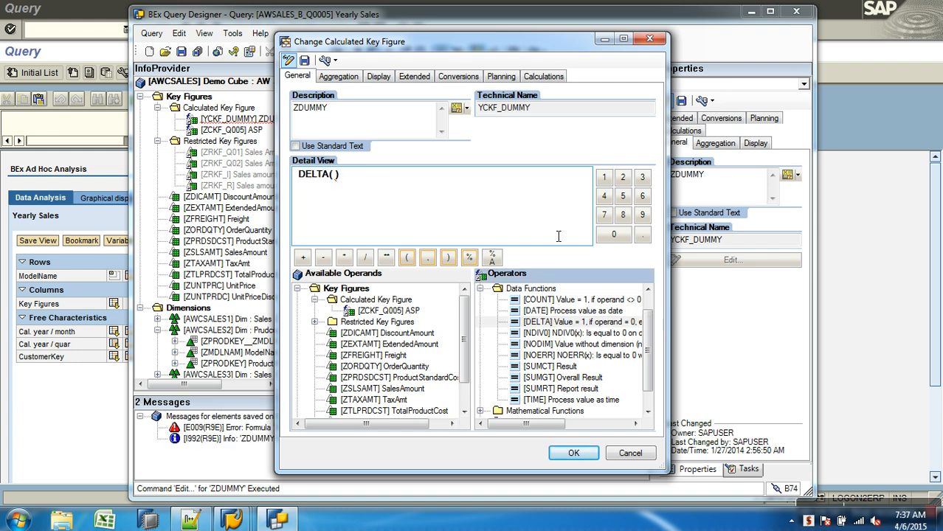
click(621, 241)
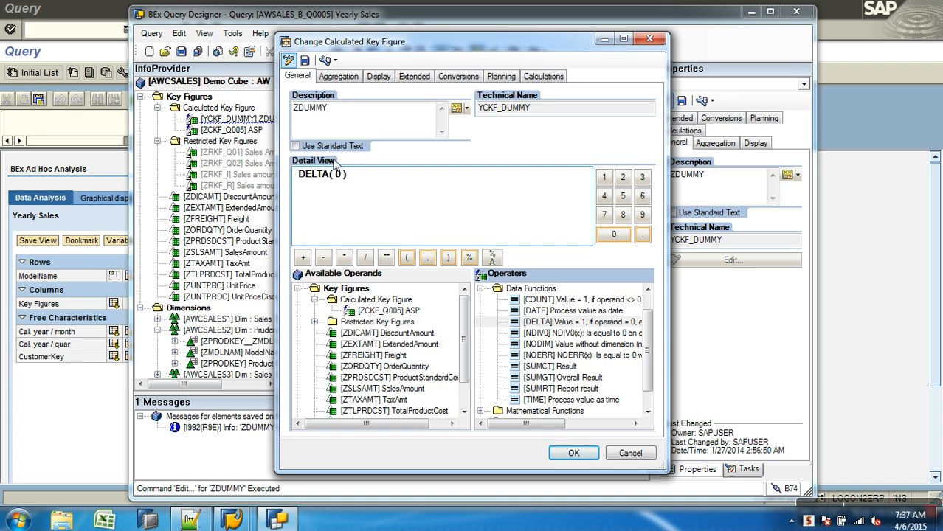
key(BackSpace)
key(BackSpace)
key(BackSpace)
key(BackSpace)
key(BackSpace)
key(BackSpace)
key(BackSpace)
key(BackSpace)
key(BackSpace)
key(BackSpace)
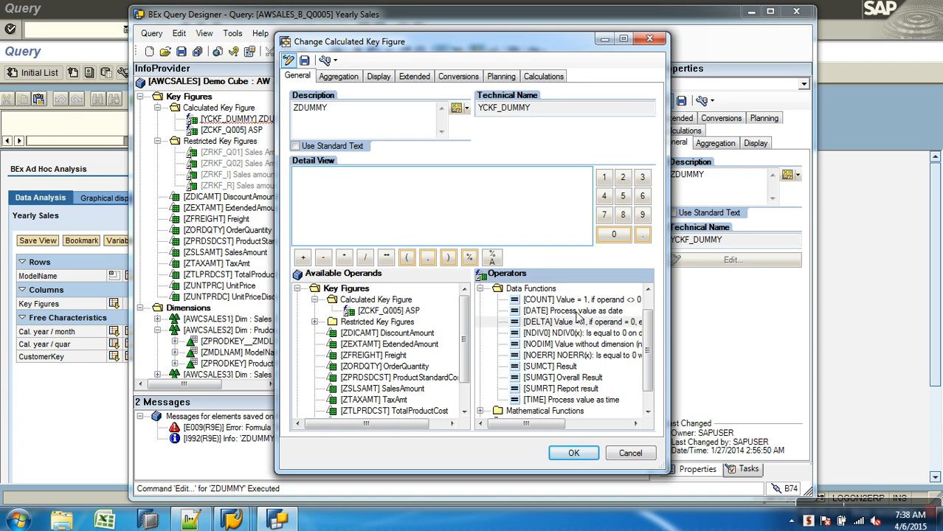
Set the ZDUMMY formula to DATE( 5 ) using the Data Functions operator, check it and confirm the definition
click(577, 314)
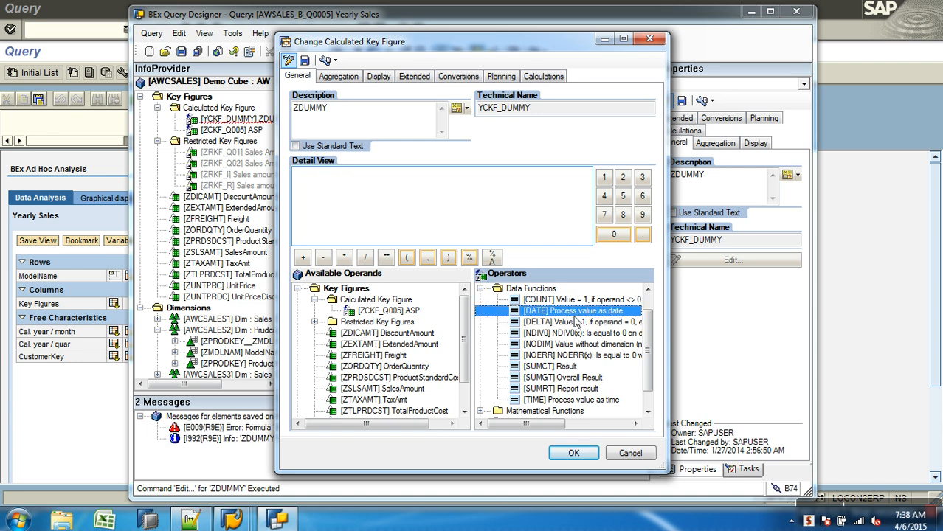
double_click(572, 311)
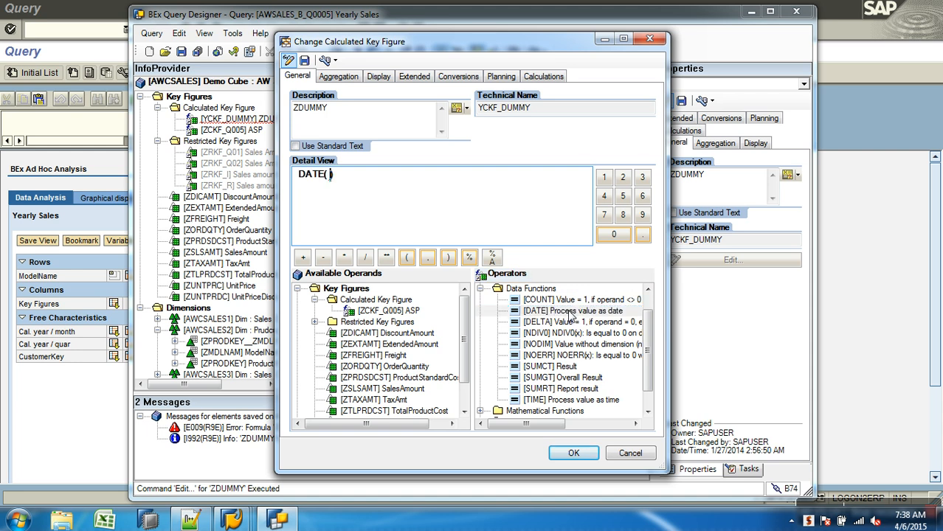
click(624, 200)
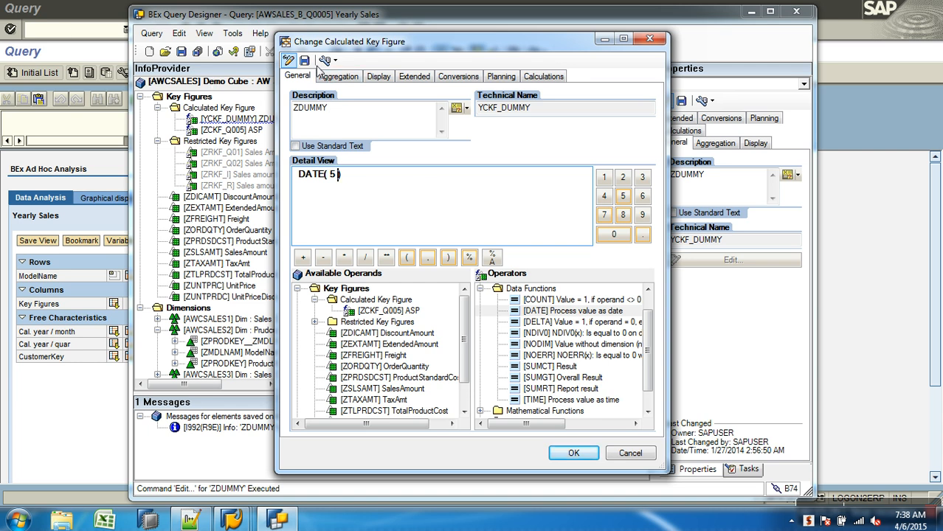
click(288, 60)
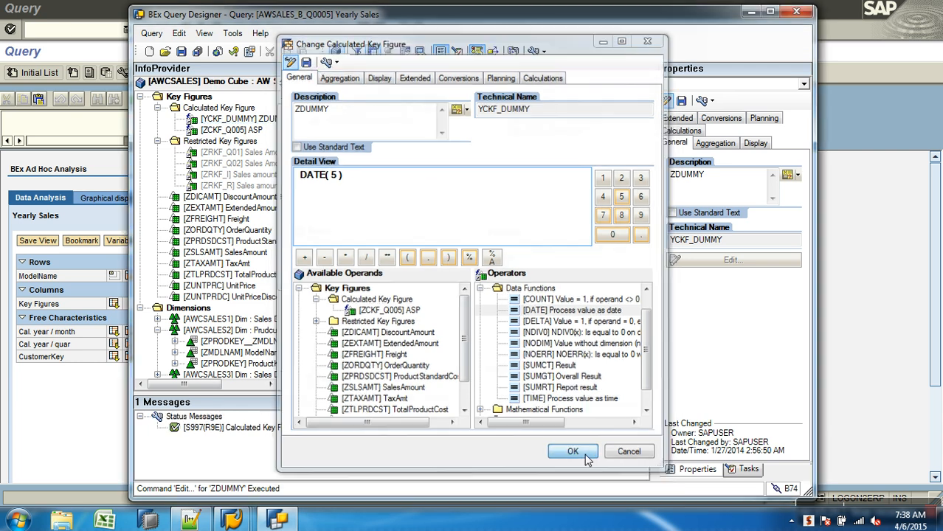
click(573, 453)
Save the query with ZDUMMY back in the Key Figures columns and rerun it in the SAP Query Monitor
drag(236, 119, 532, 140)
click(180, 51)
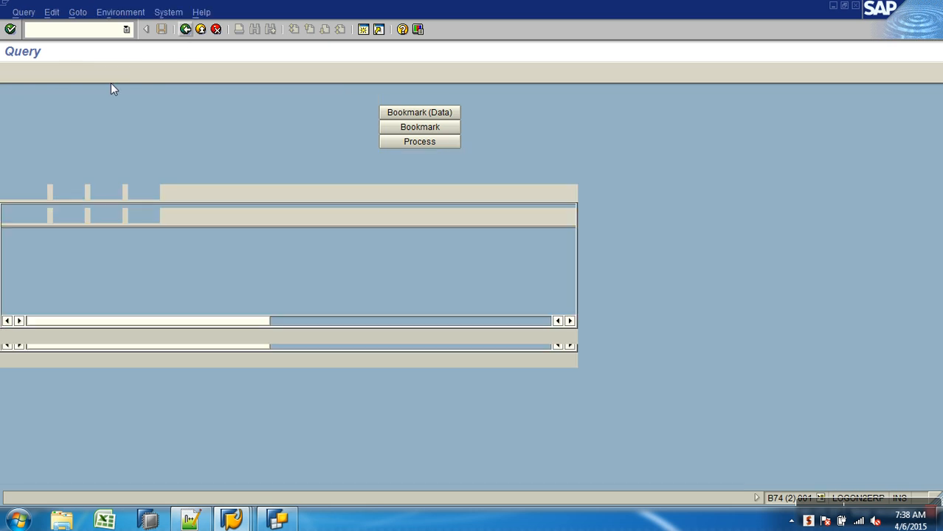
click(29, 78)
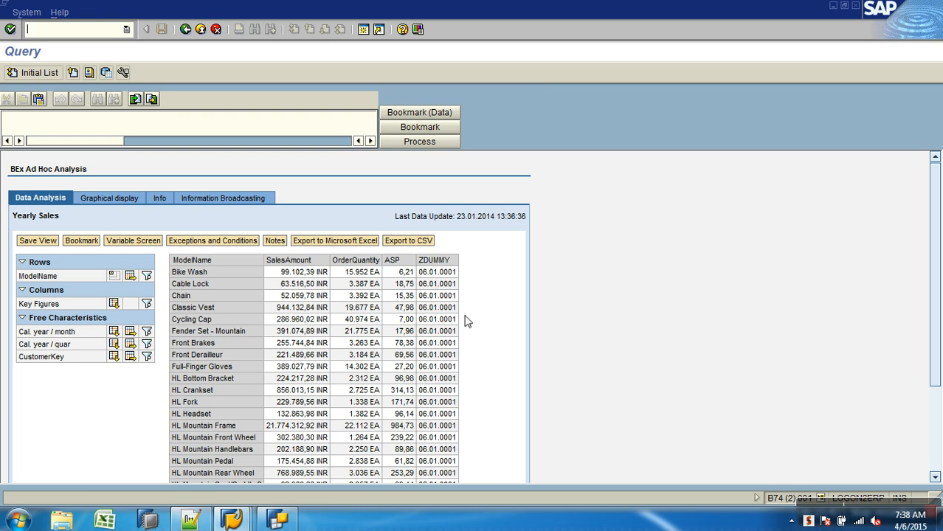
Switch to BEx Query Designer, remove ZDUMMY from the Key Figures columns and open its definition
click(286, 520)
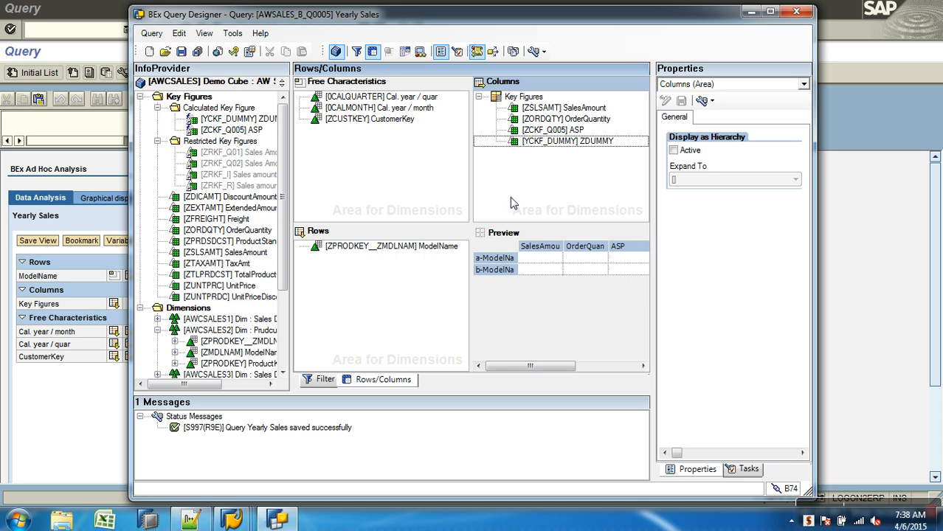
drag(573, 143, 233, 122)
right_click(241, 119)
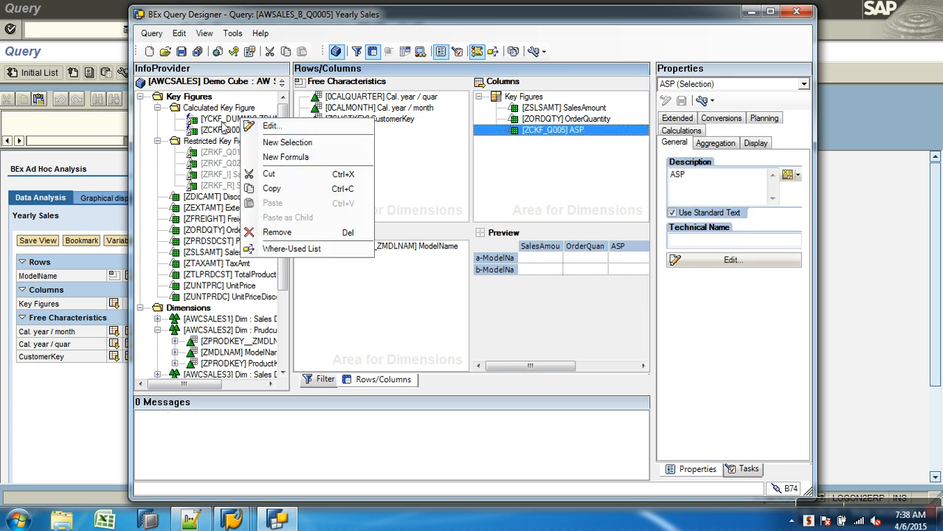
click(271, 127)
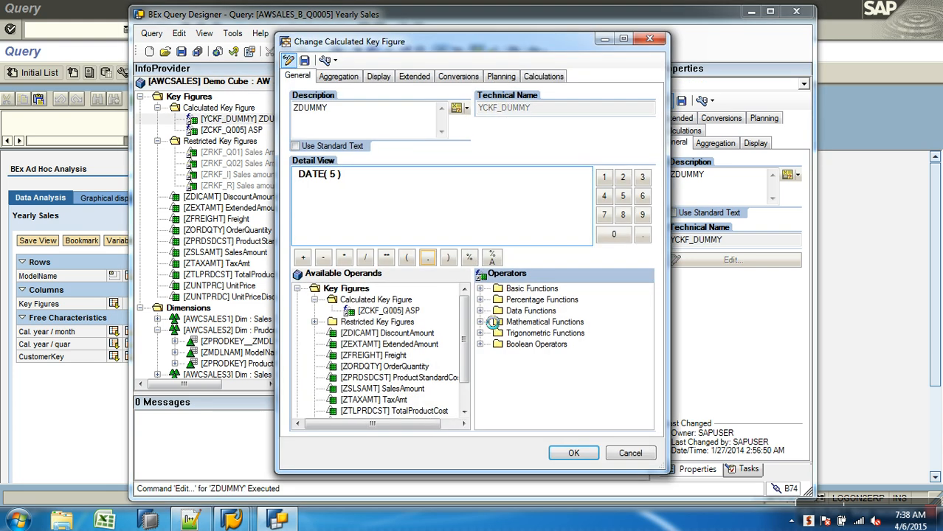
Expand the Data Functions operators and clear the DATE formula from ZDUMMY
click(482, 311)
click(372, 184)
key(BackSpace)
key(BackSpace)
key(BackSpace)
key(BackSpace)
key(BackSpace)
key(BackSpace)
key(BackSpace)
key(BackSpace)
key(BackSpace)
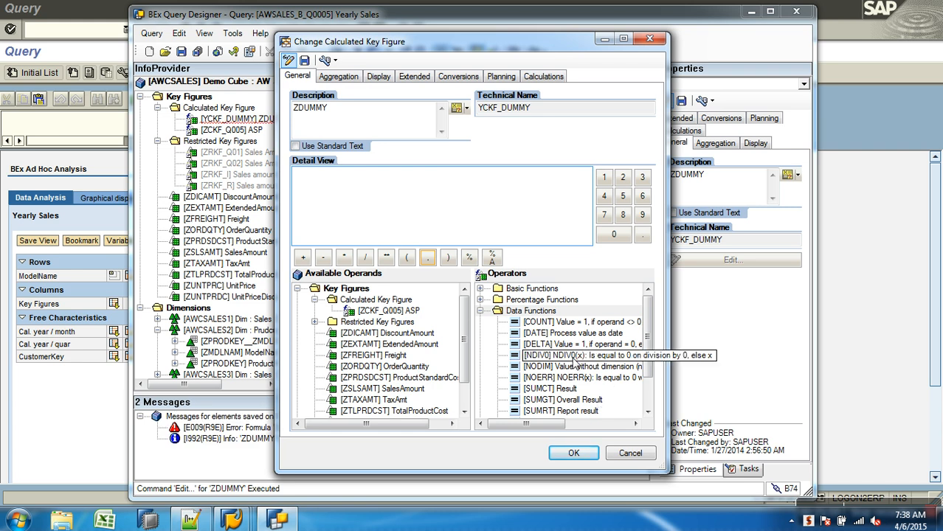
Enter 100 / 0 as the ZDUMMY formula, check it and confirm the definition
click(603, 177)
click(618, 236)
click(619, 236)
click(365, 257)
click(613, 234)
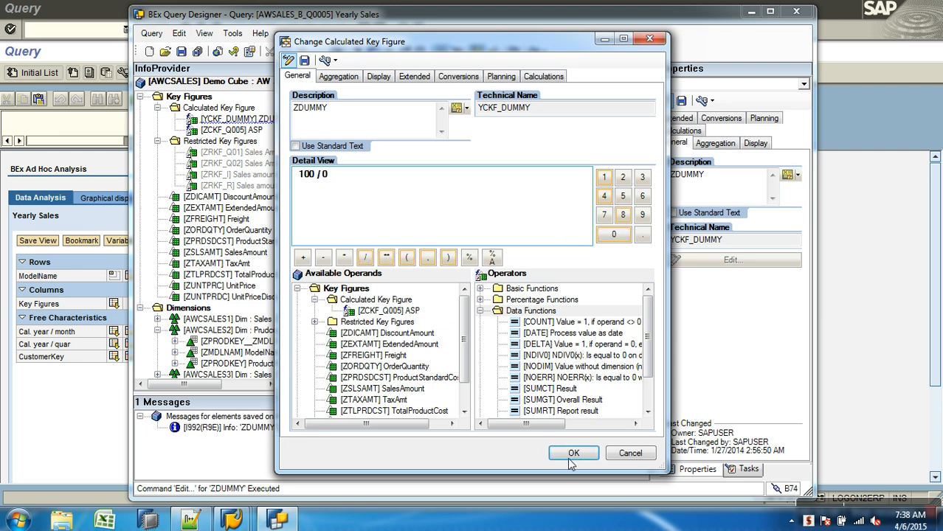
click(289, 60)
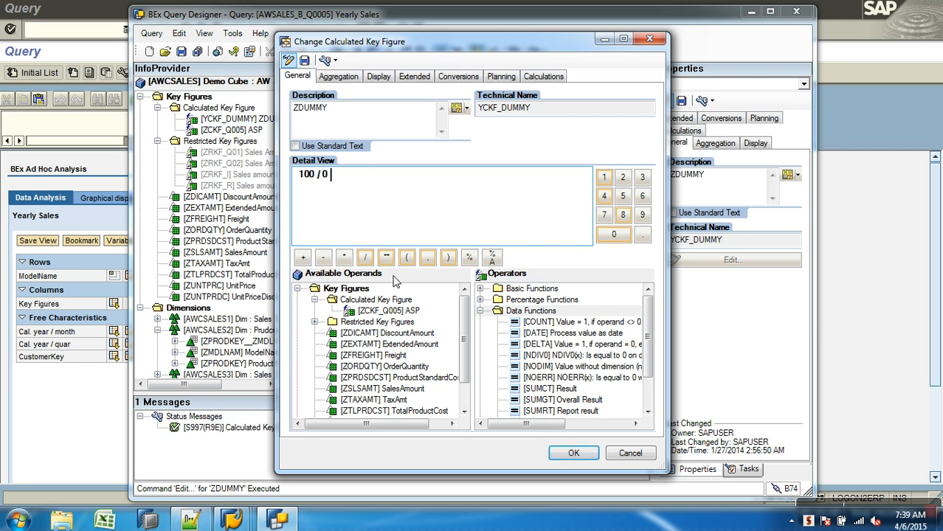
click(573, 453)
Put ZDUMMY back in the Key Figures columns, save the query and rerun it in the SAP Query Monitor
drag(221, 122, 455, 140)
click(181, 51)
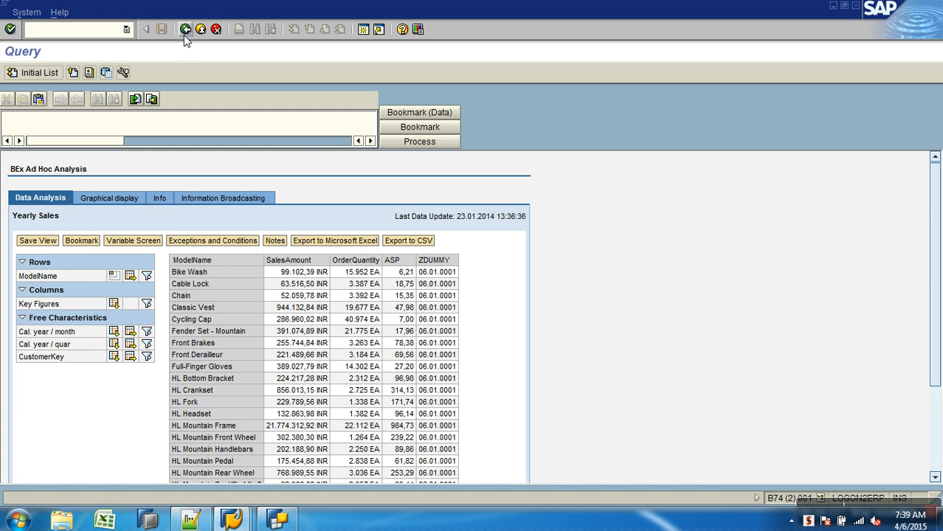
click(185, 32)
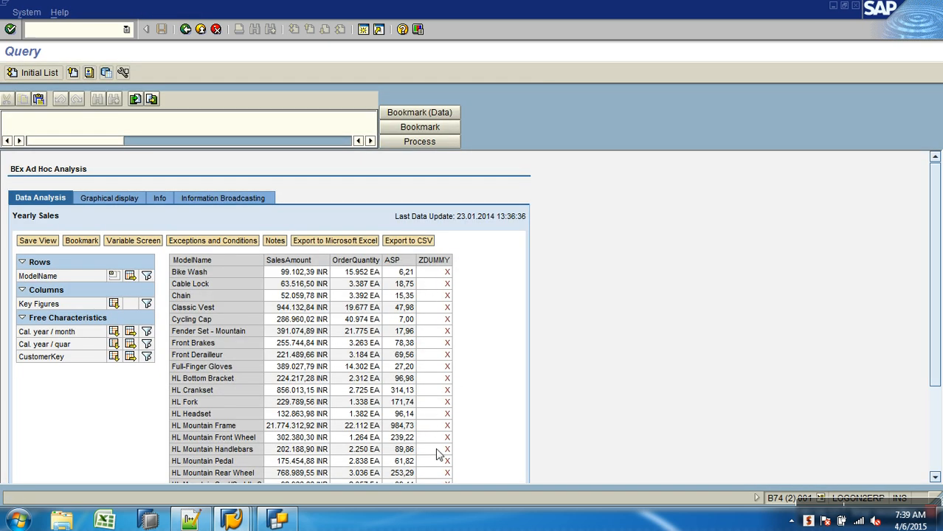
Return to BEx Query Designer, take ZDUMMY out of the Key Figures columns and open its definition for editing
click(277, 520)
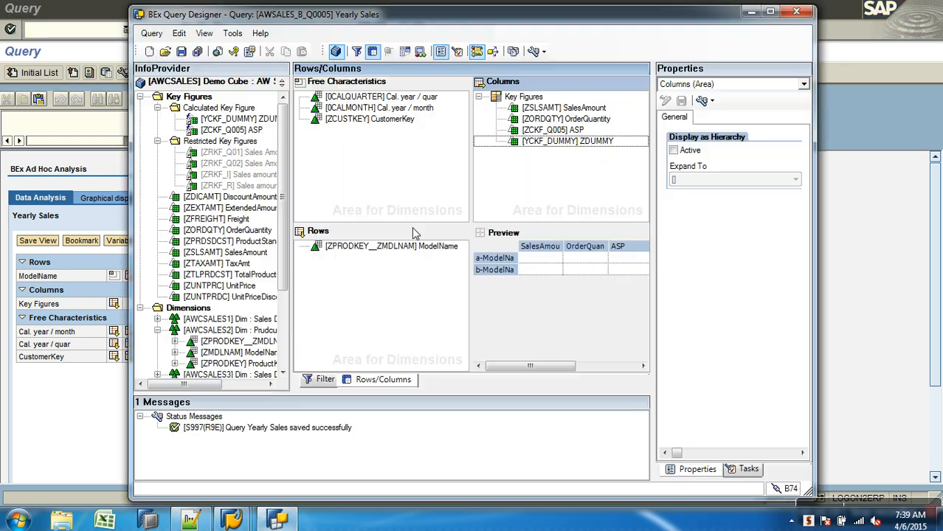
drag(312, 175, 264, 143)
right_click(252, 118)
click(243, 123)
double_click(238, 120)
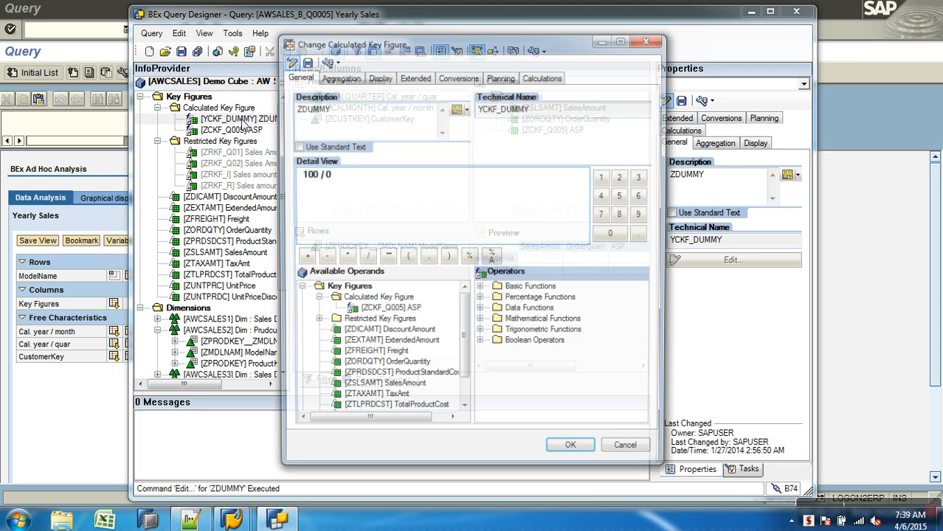
Clear the 100 / 0 formula from ZDUMMY and expand the Data Functions operators
key(BackSpace)
key(BackSpace)
key(BackSpace)
key(BackSpace)
key(BackSpace)
key(BackSpace)
key(BackSpace)
key(BackSpace)
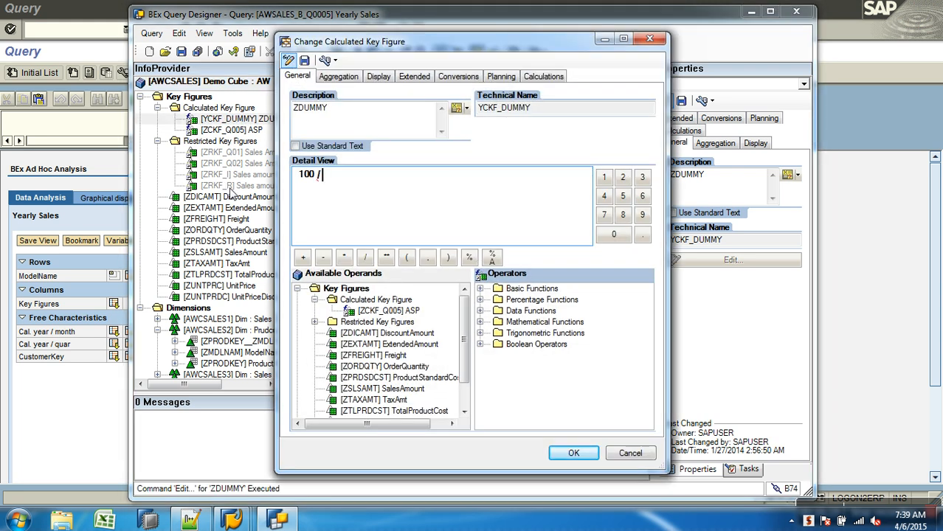
click(480, 310)
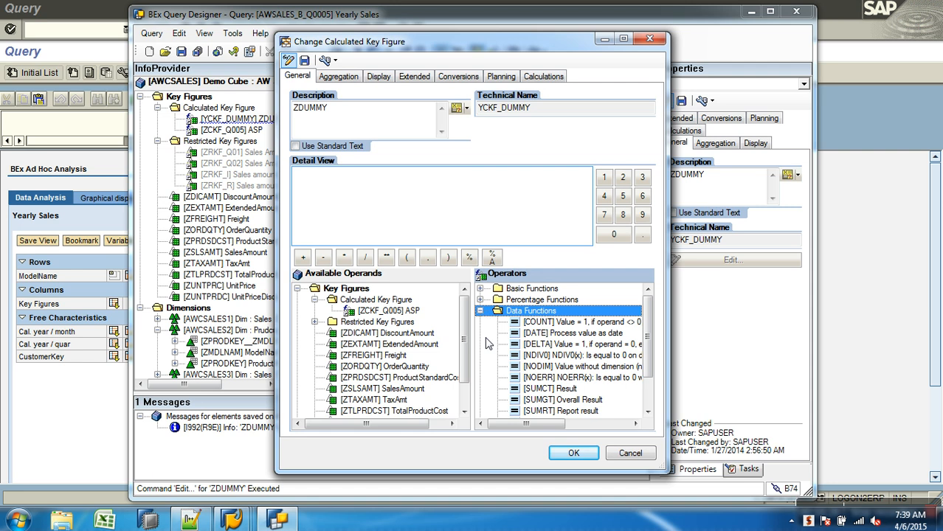
Set the ZDUMMY formula to NDIV0( 100 / 0 ) and confirm the definition
double_click(561, 356)
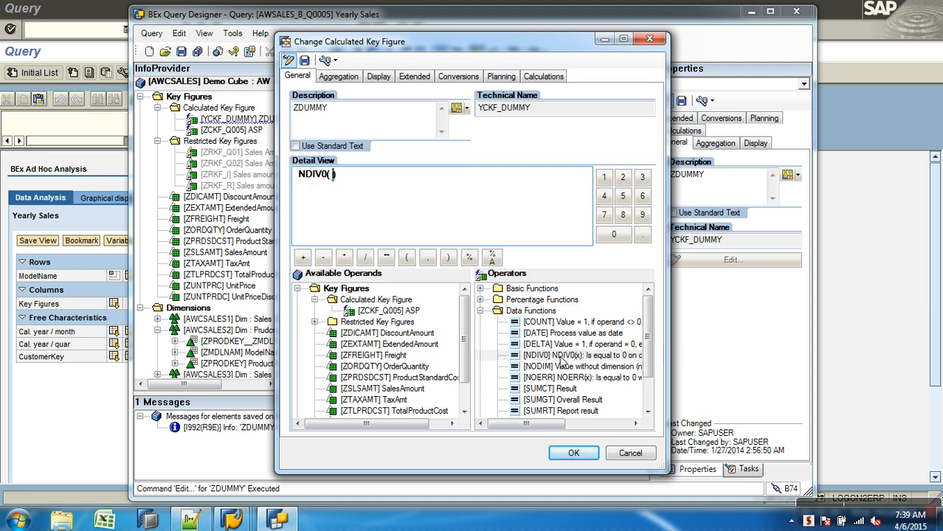
click(604, 177)
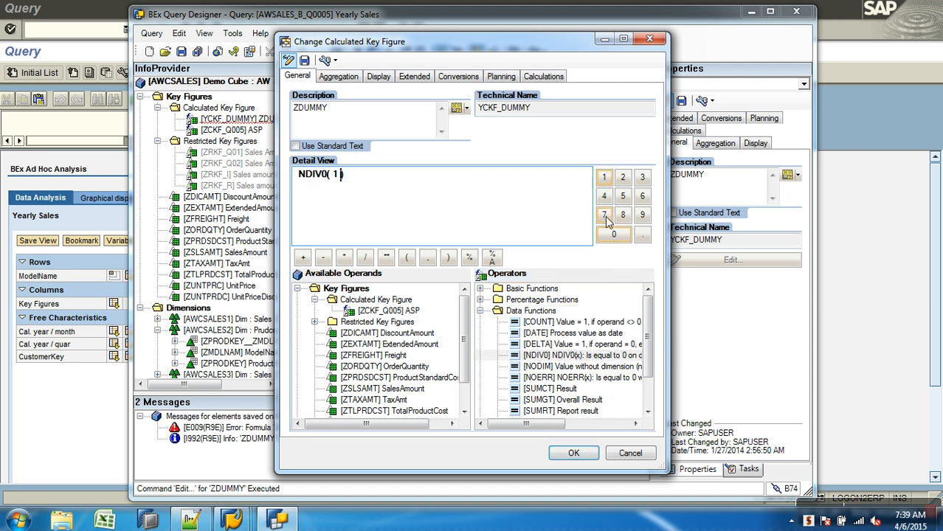
click(613, 234)
click(614, 235)
click(365, 257)
click(613, 235)
click(569, 453)
Add ZDUMMY to the Key Figures columns, save the query and rerun it in the SAP Query Monitor
drag(262, 120, 516, 141)
click(181, 51)
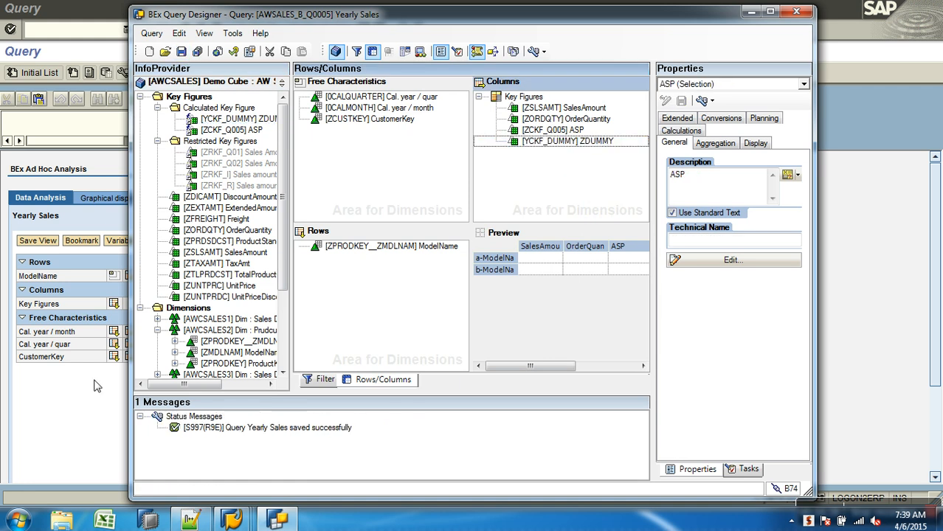
click(216, 29)
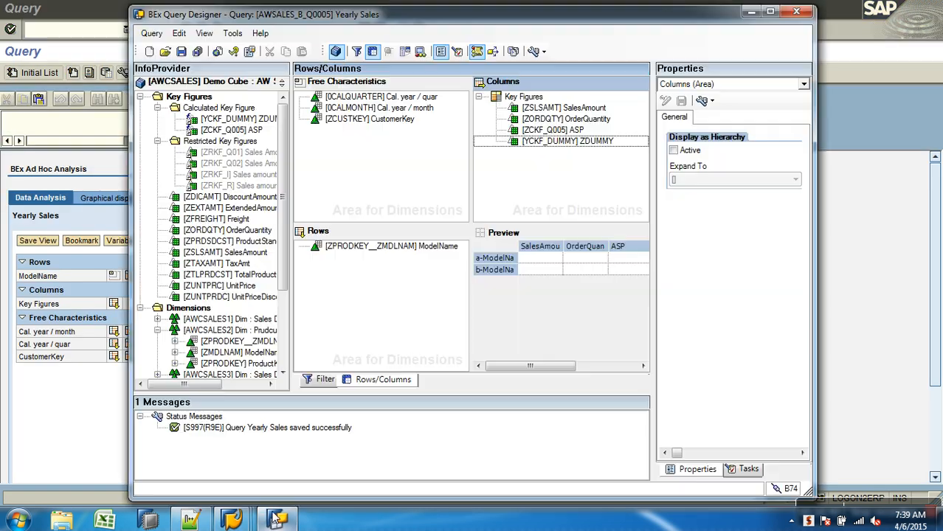
Go back to BEx Query Designer, remove ZDUMMY from the Key Figures columns and reopen its definition
click(277, 520)
drag(538, 143, 243, 124)
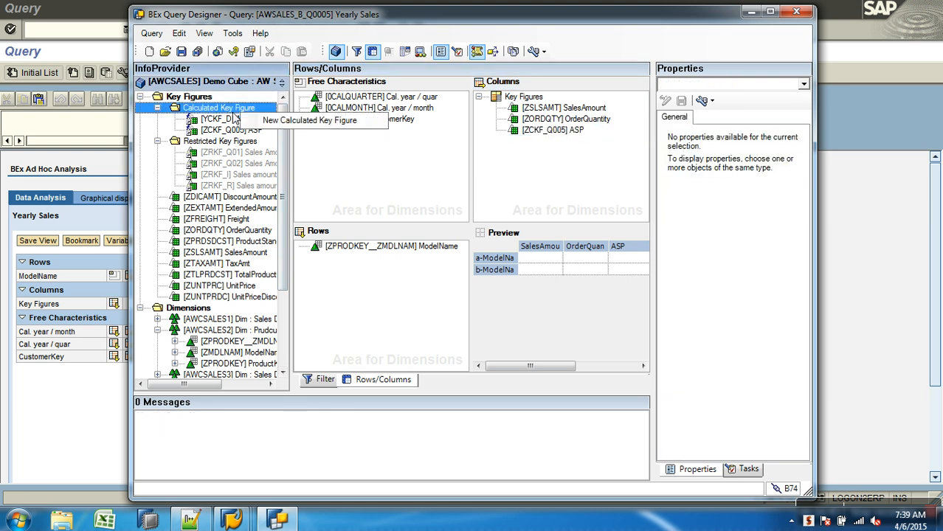
right_click(213, 122)
click(222, 126)
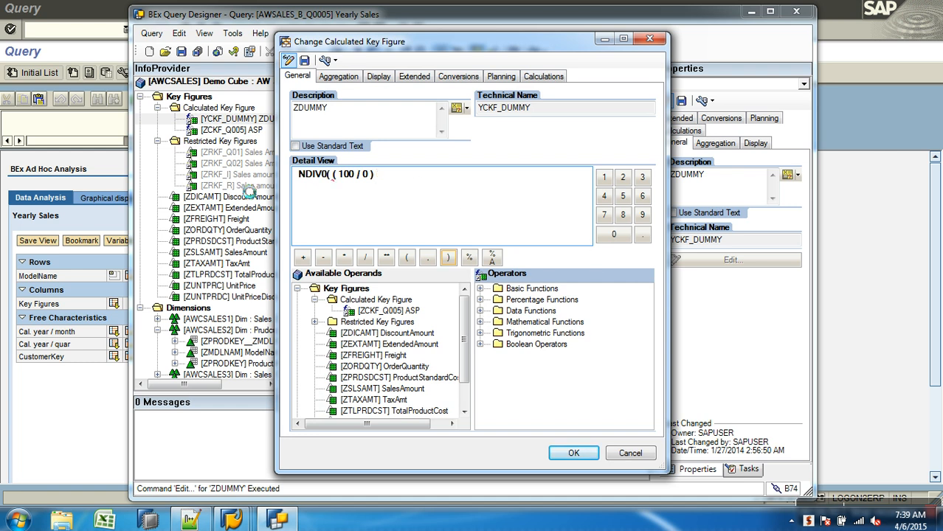
Clear the NDIV0 formula from ZDUMMY and expand the Data Functions operators
key(BackSpace)
key(BackSpace)
key(BackSpace)
key(BackSpace)
key(BackSpace)
key(BackSpace)
key(BackSpace)
key(BackSpace)
key(BackSpace)
key(BackSpace)
key(BackSpace)
key(BackSpace)
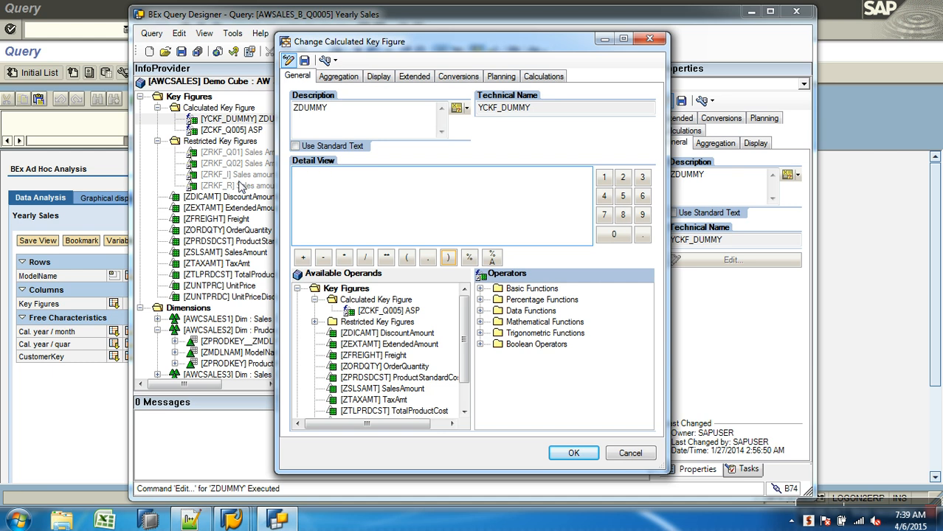
click(480, 310)
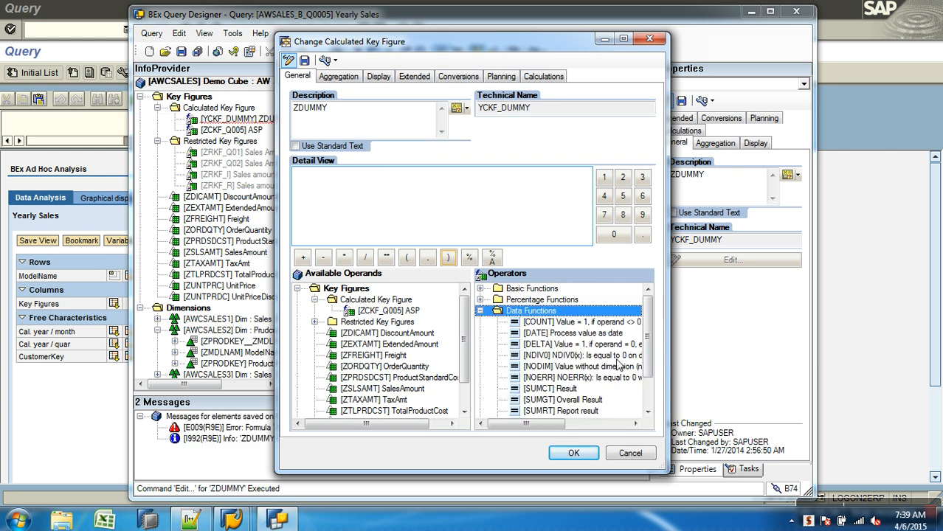
Use the SalesAmount key figure alone as the ZDUMMY formula and confirm the definition
scroll(642, 324, down, 1)
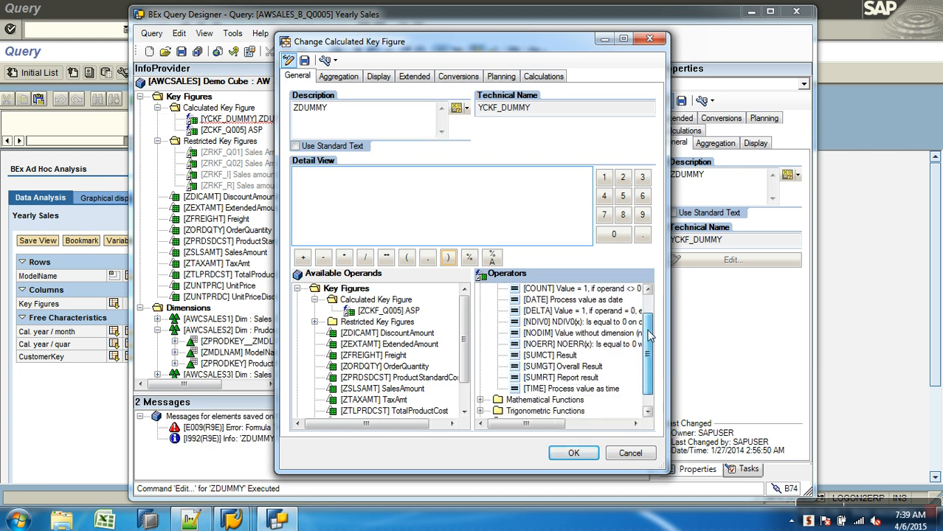
click(579, 334)
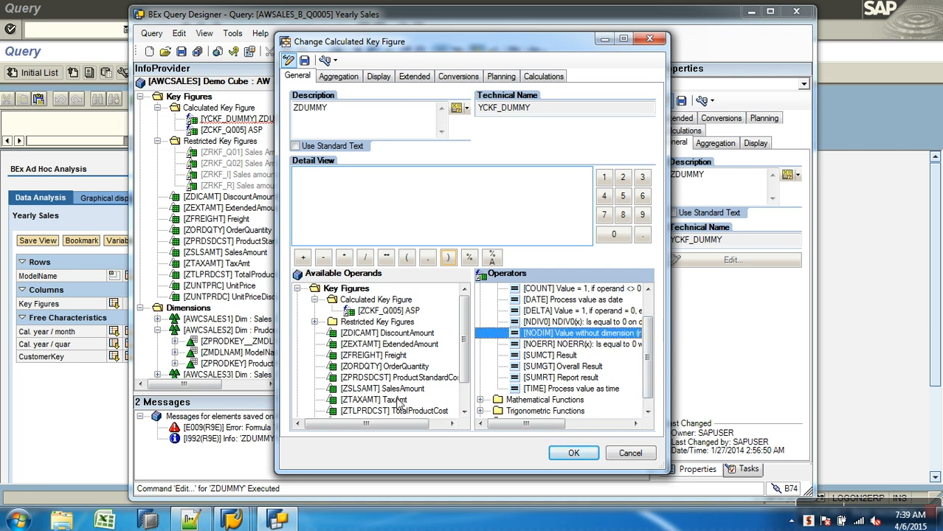
drag(391, 389, 408, 199)
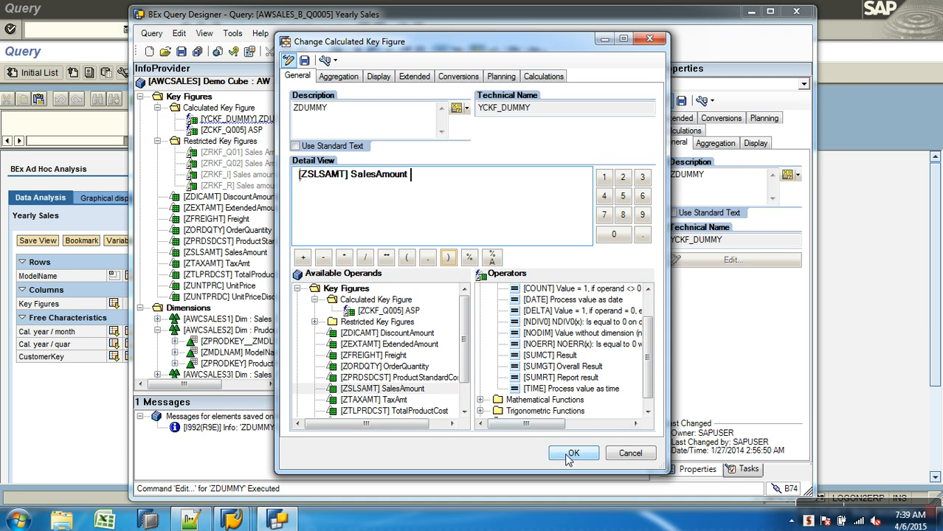
click(567, 453)
Save the query with ZDUMMY in the Key Figures columns again and rerun it in the SAP Query Monitor
drag(220, 125, 543, 144)
click(196, 51)
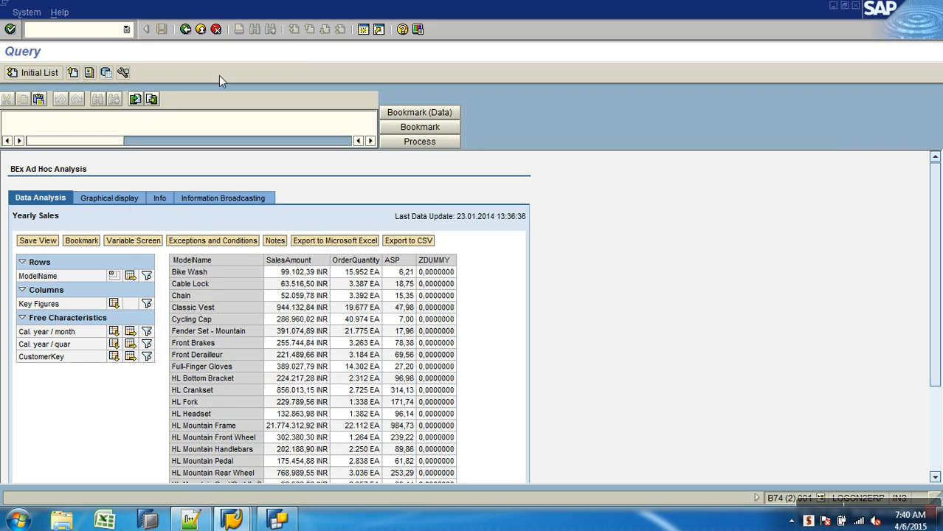
click(185, 29)
click(49, 76)
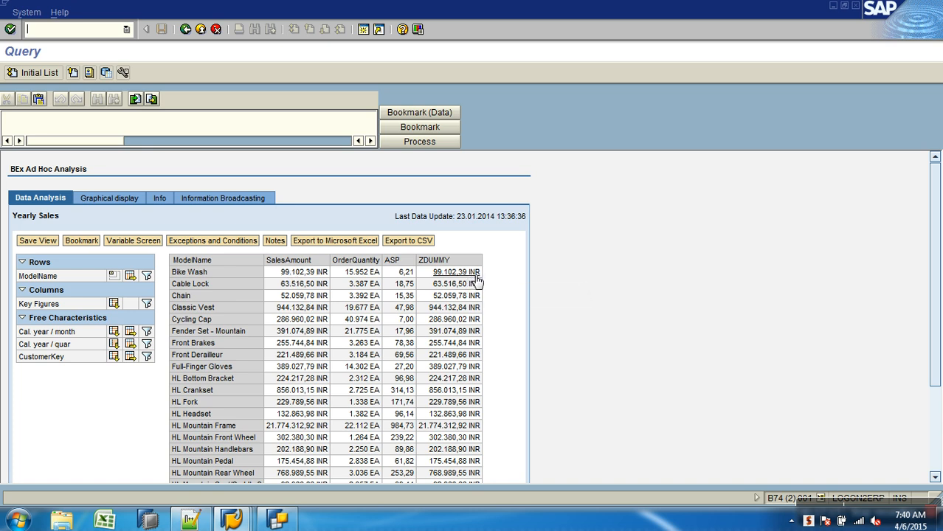
In BEx Query Designer, remove ZDUMMY from the Key Figures columns and clear the SalesAmount formula from its definition
click(278, 521)
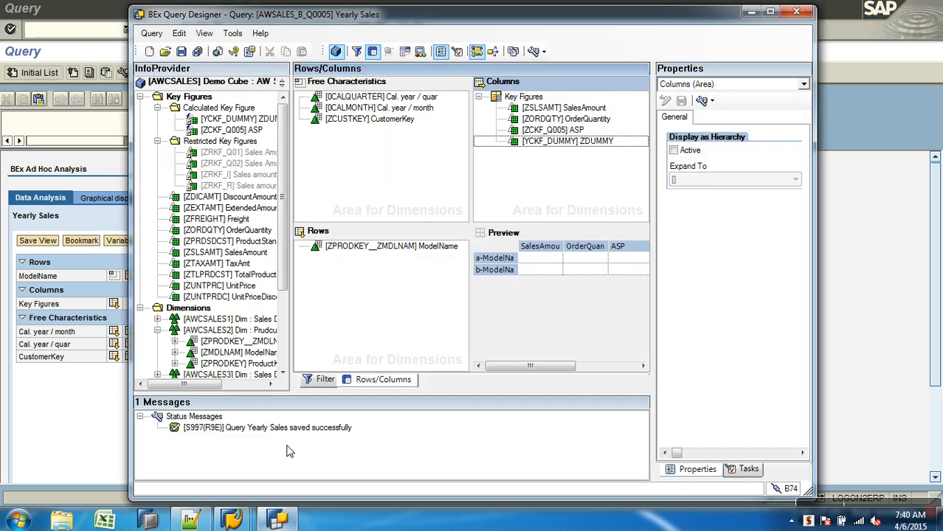
drag(573, 141, 244, 121)
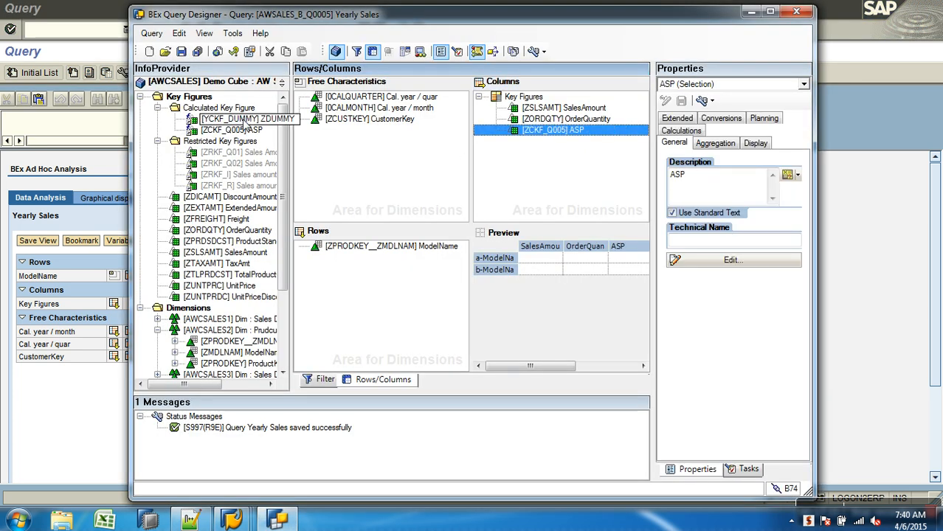
right_click(245, 120)
click(260, 124)
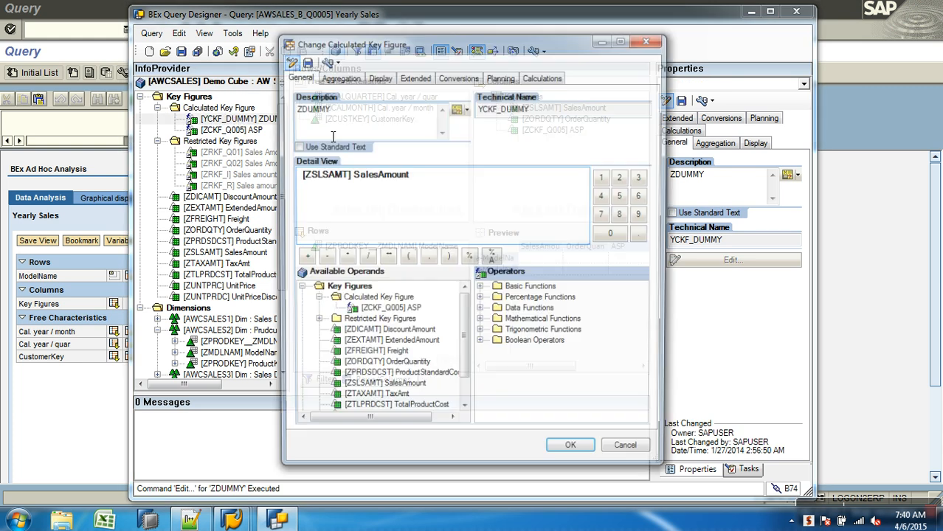
key(Delete)
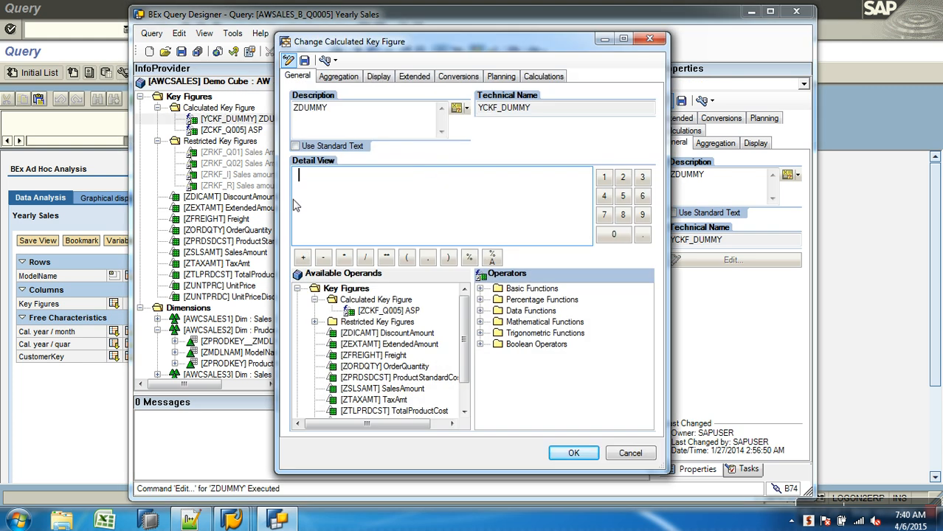
Set the ZDUMMY formula to NODIM of the SalesAmount key figure and confirm the definition
click(481, 310)
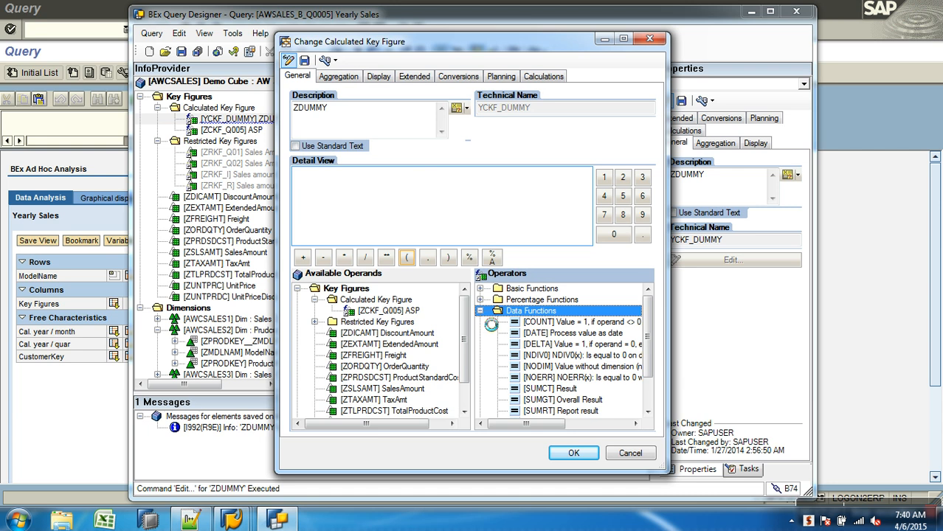
double_click(566, 368)
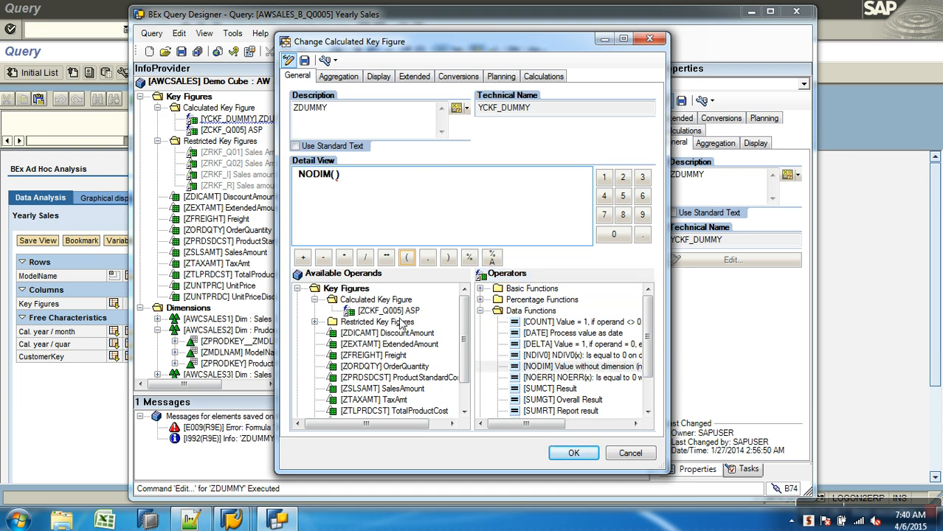
double_click(382, 389)
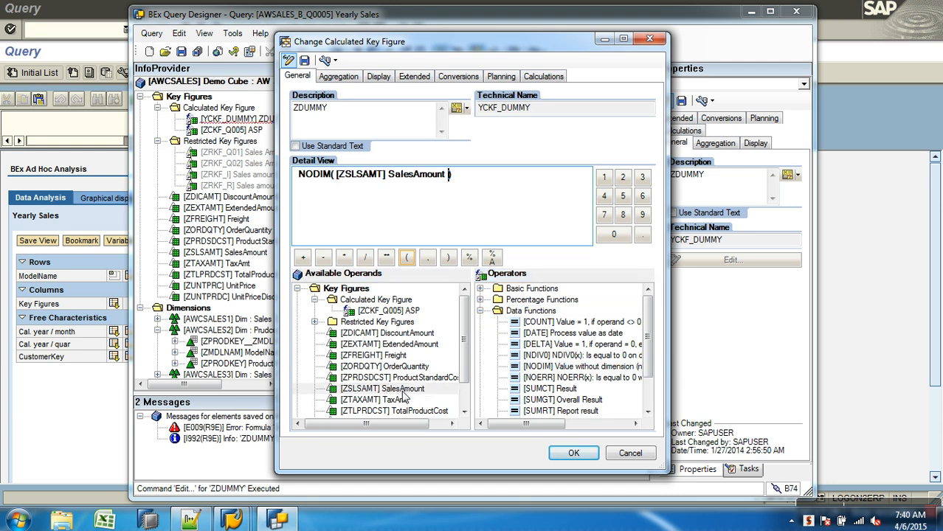
click(574, 453)
Return the SAP window to the Query Monitor, then add ZDUMMY to the Key Figures columns in BEx Query Designer and save the query
click(181, 51)
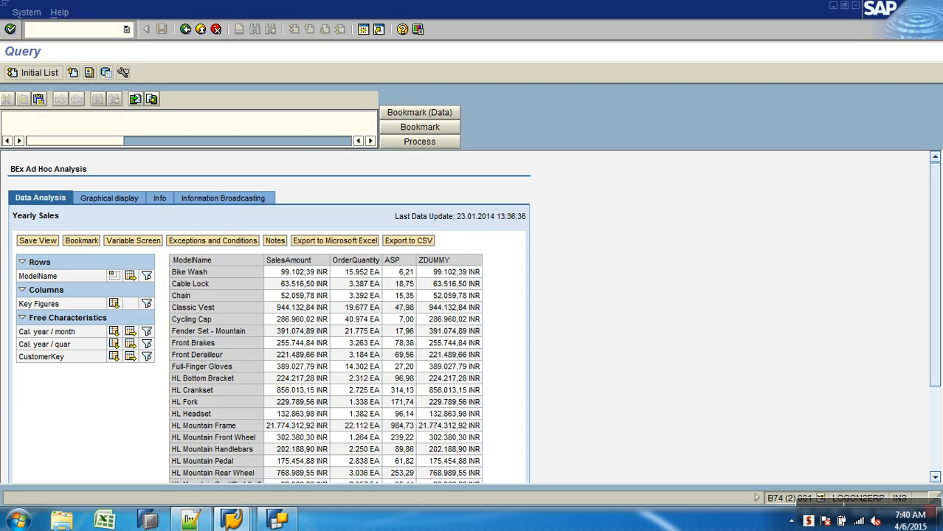
click(185, 29)
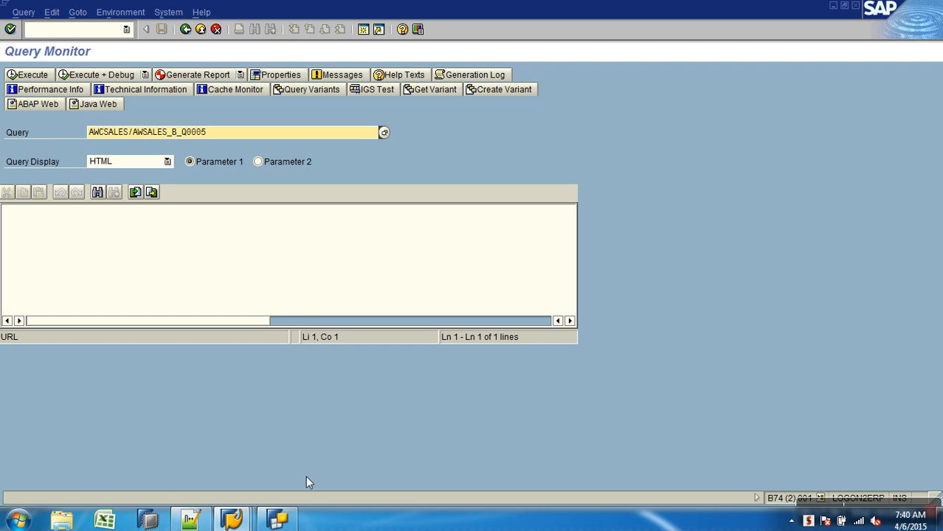
click(290, 520)
drag(245, 119, 550, 171)
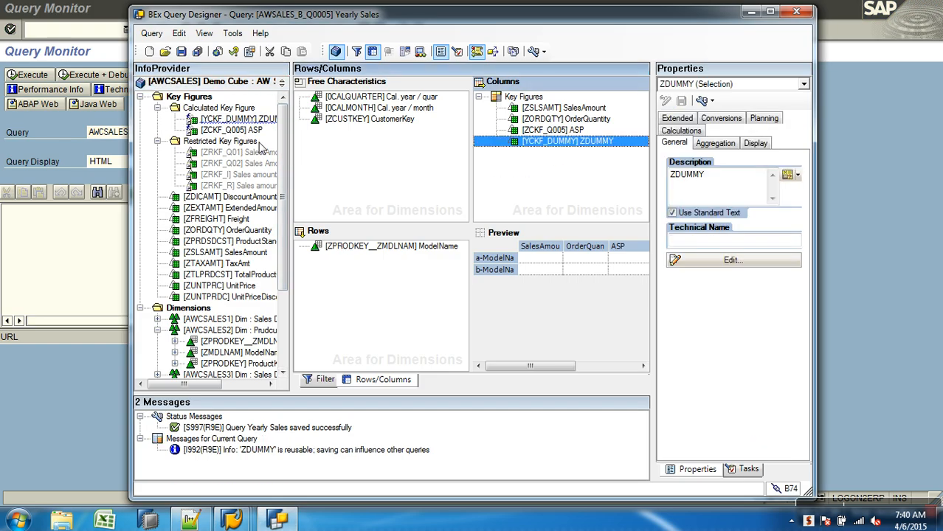
click(181, 51)
Rerun query AWCSALES/AWSALES_B_Q0005 in the SAP Query Monitor with the NODIM version of ZDUMMY
click(71, 377)
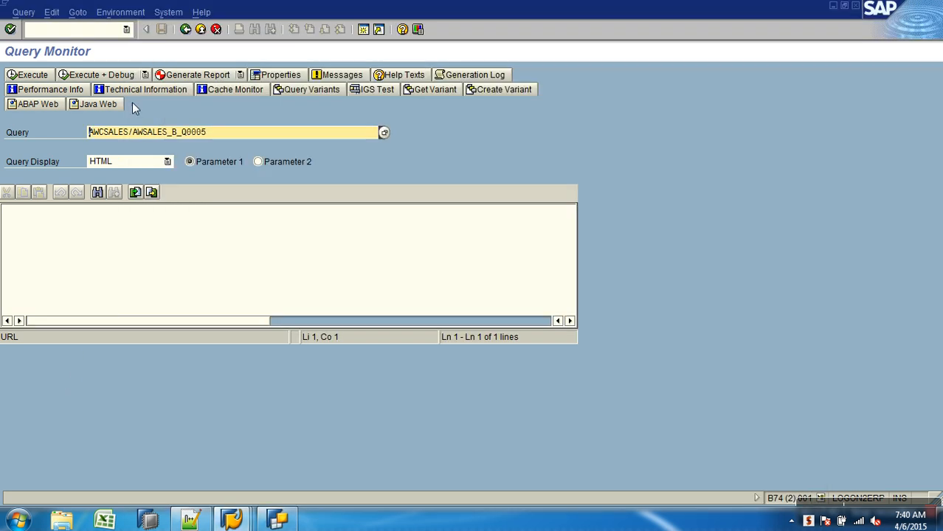
click(186, 31)
text(RSRT)
key(Return)
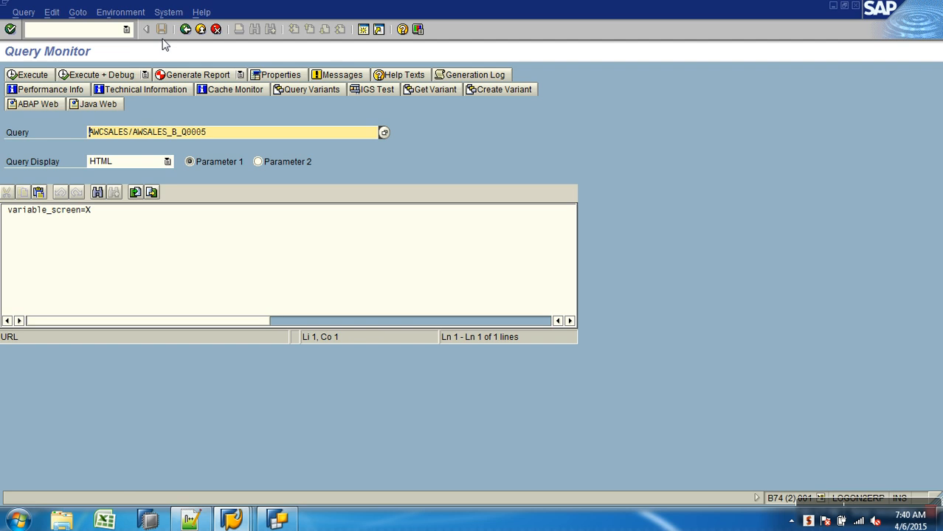
click(33, 76)
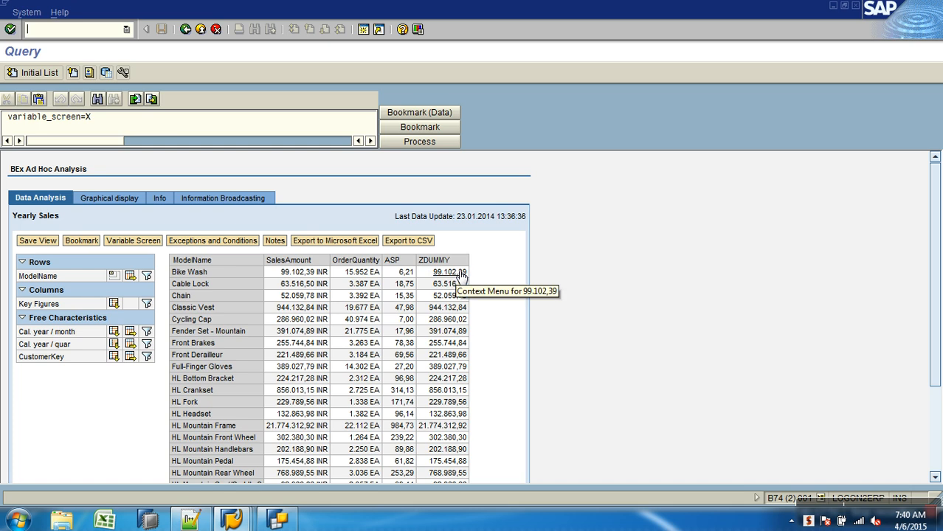
Switch to BEx Query Designer and remove ZDUMMY from the Key Figures columns, leaving the ASP selection as it is
click(279, 520)
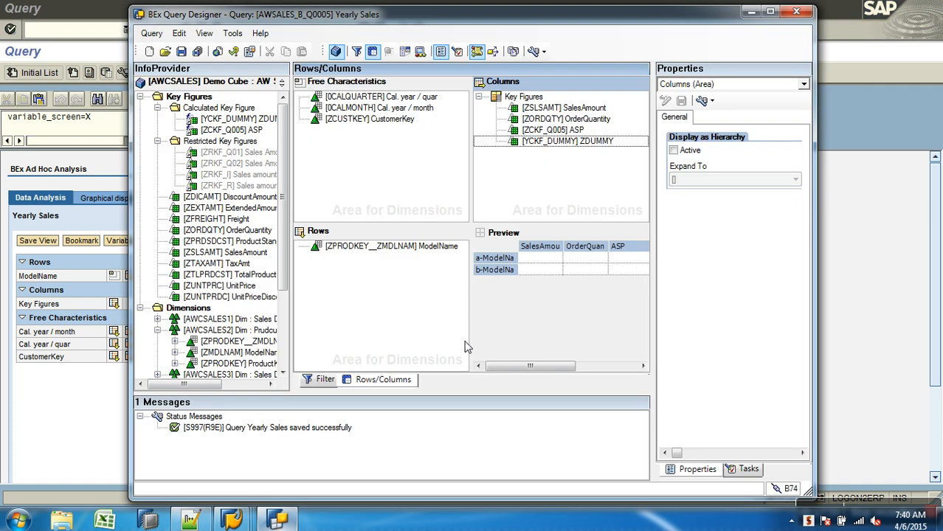
click(593, 141)
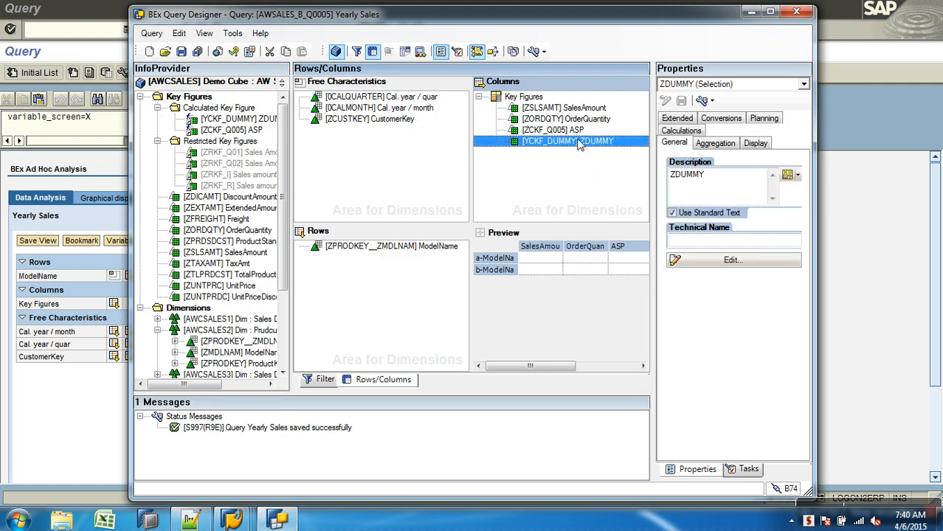
drag(576, 143, 238, 134)
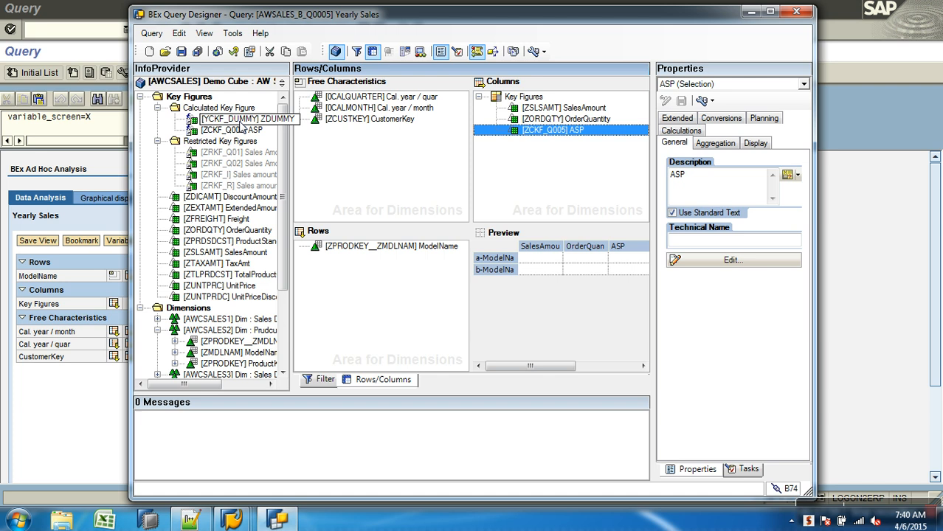
double_click(240, 122)
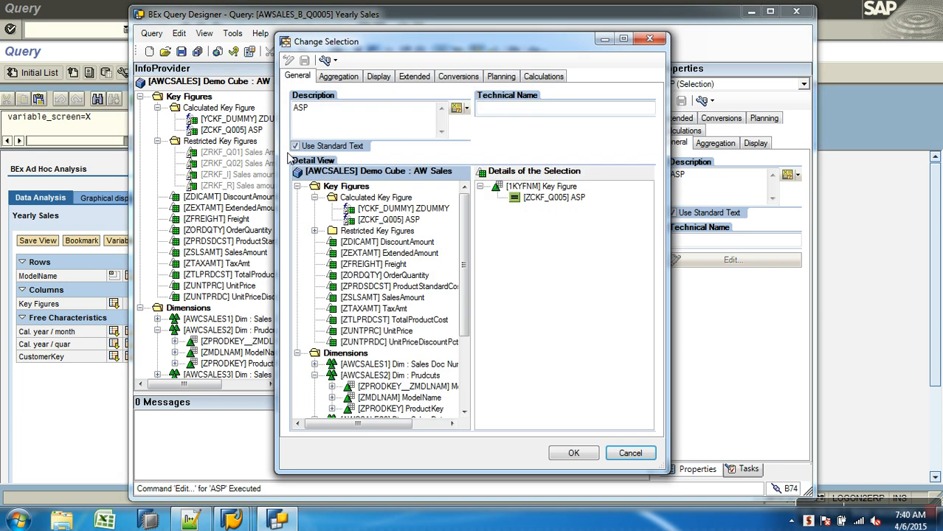
click(629, 457)
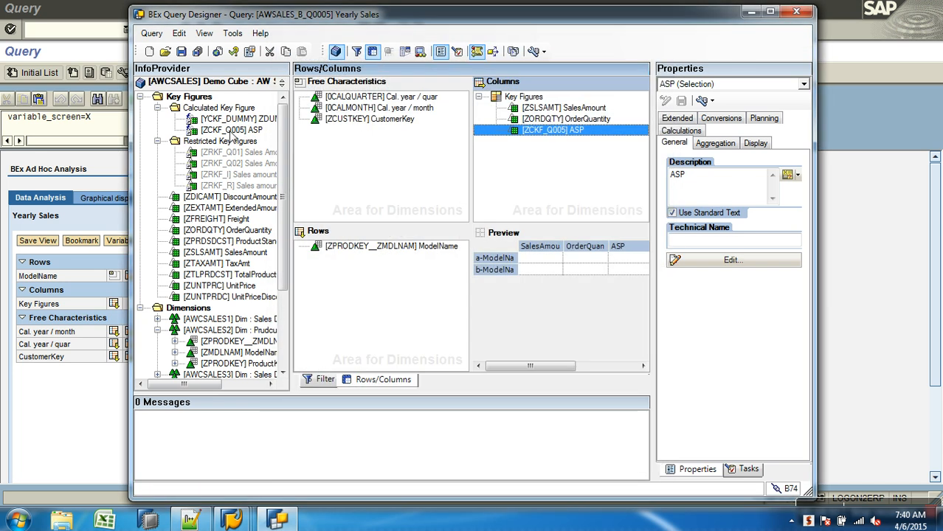
double_click(248, 130)
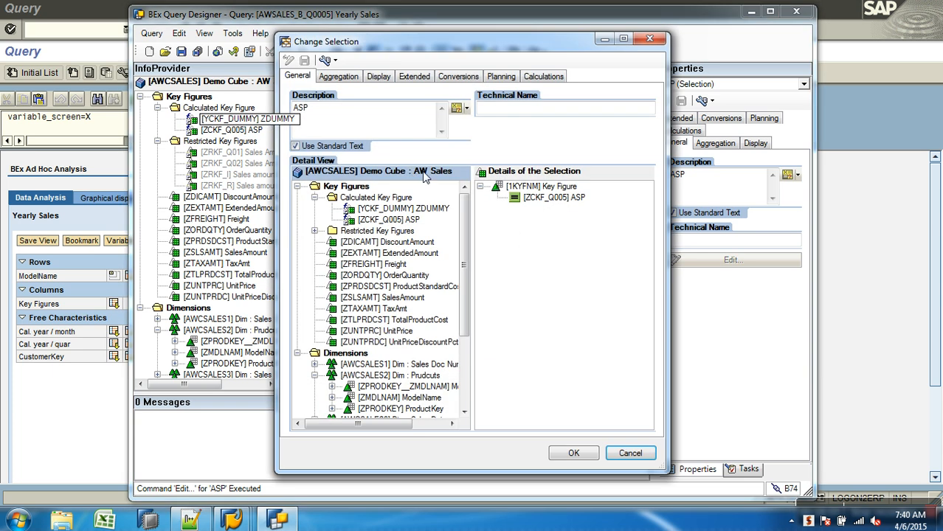
key(Escape)
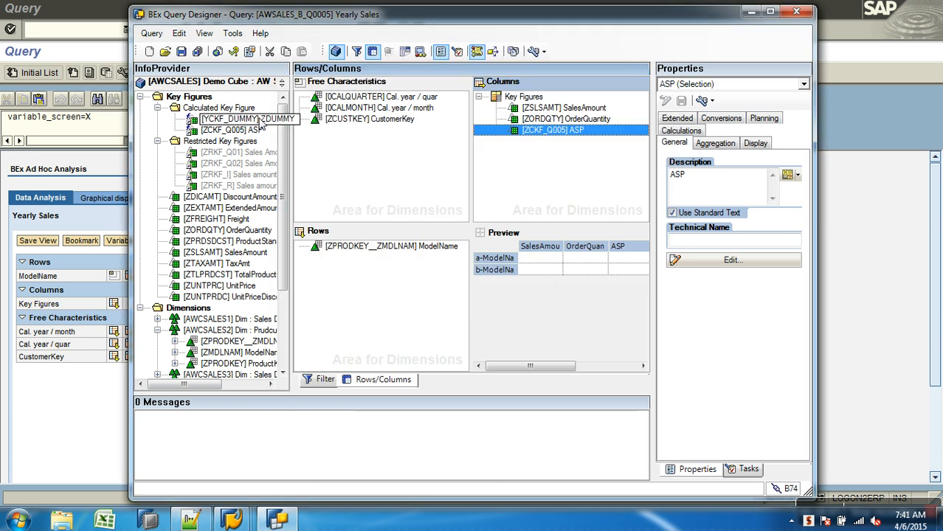
Open the ZDUMMY calculated key figure for editing and clear its NODIM formula
right_click(270, 122)
click(254, 119)
right_click(274, 120)
click(292, 125)
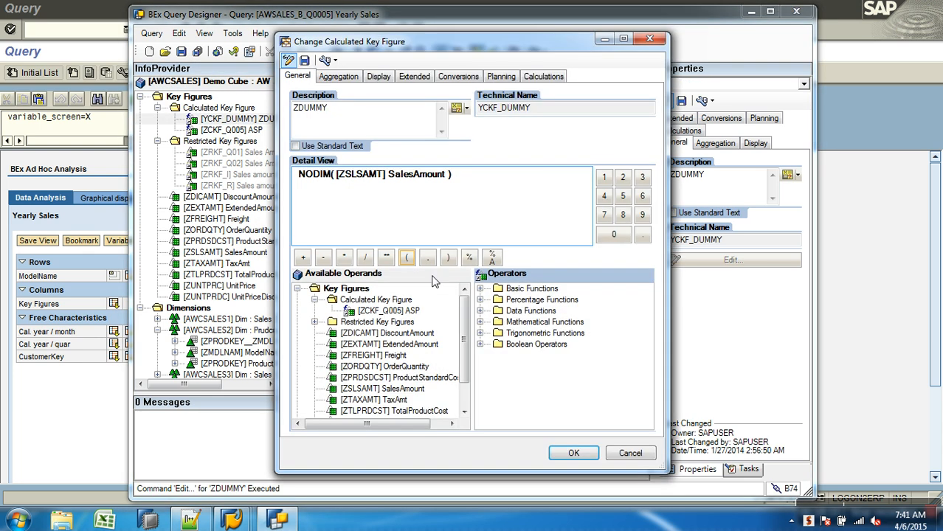
key(BackSpace)
key(BackSpace)
key(BackSpace)
key(BackSpace)
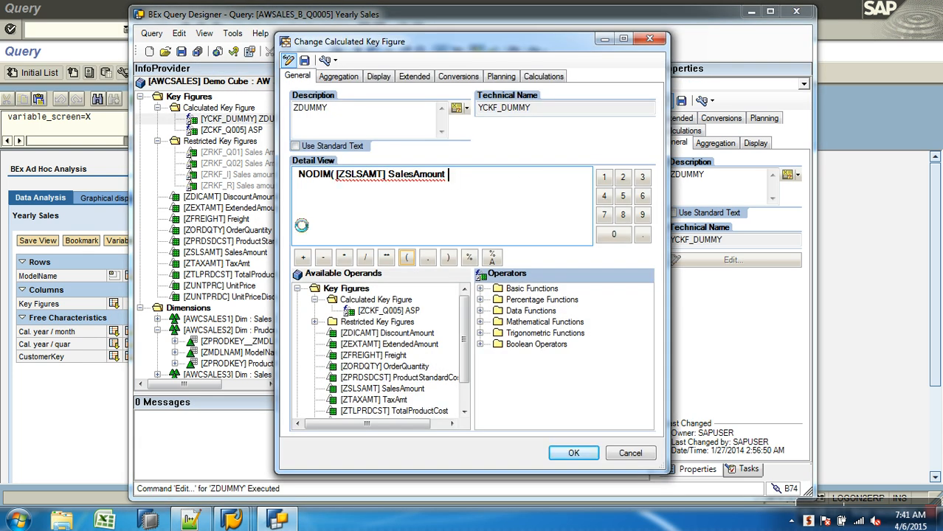
Build the ZDUMMY formula from the data function SUMGT (Overall Result) and SalesAmount, then save and confirm the key figure
click(480, 311)
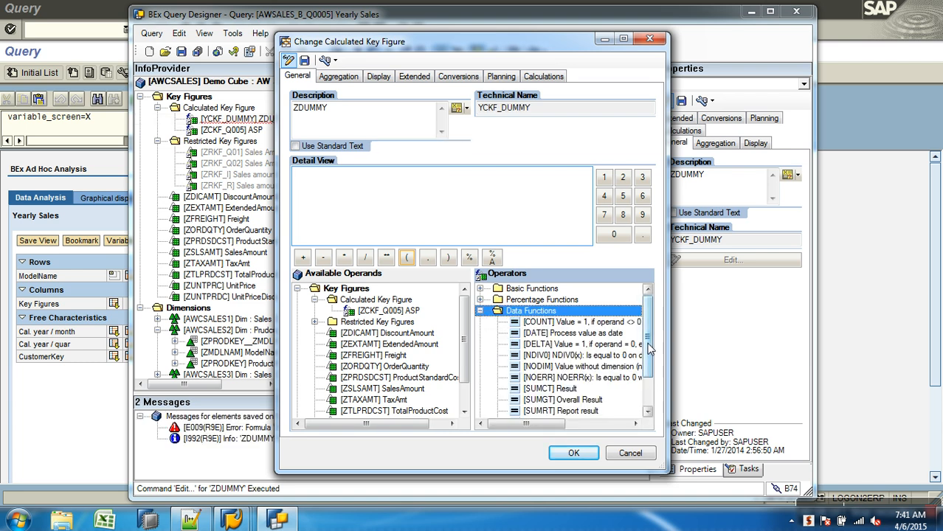
scroll(649, 350, down, 1)
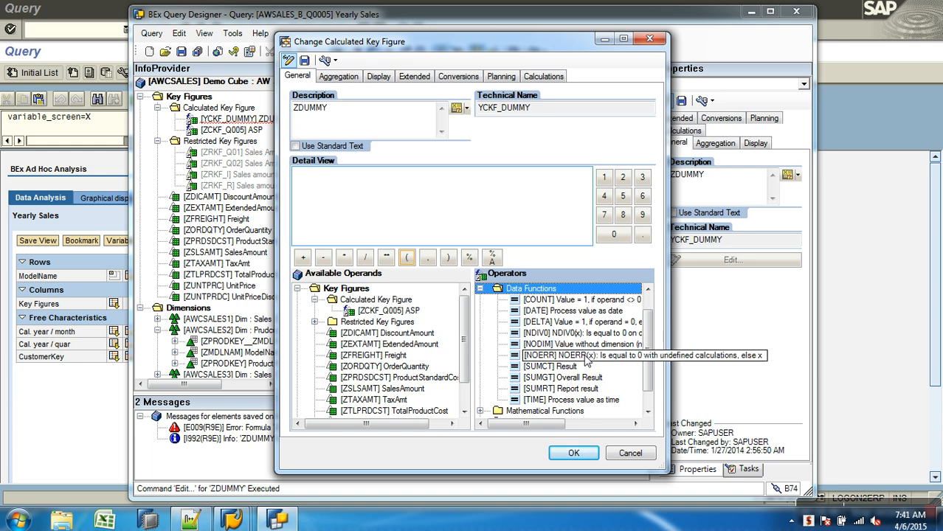
double_click(564, 378)
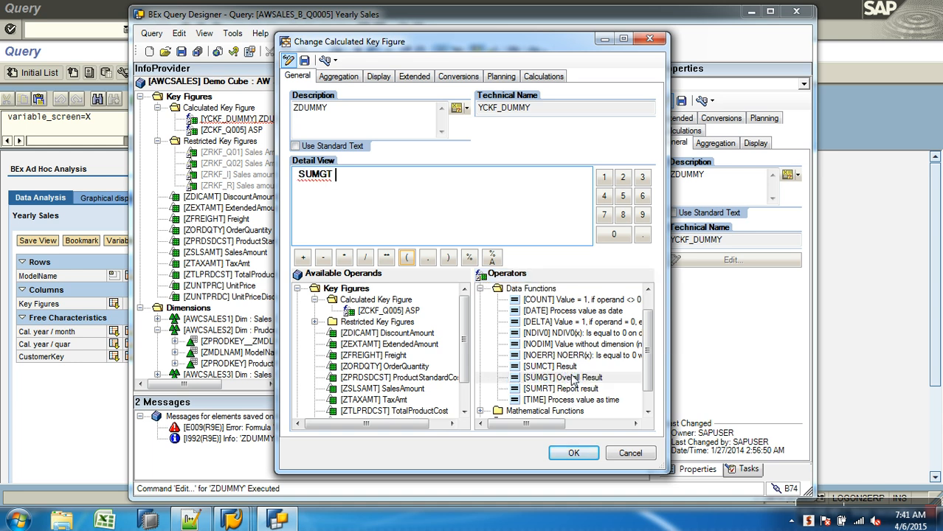
double_click(417, 389)
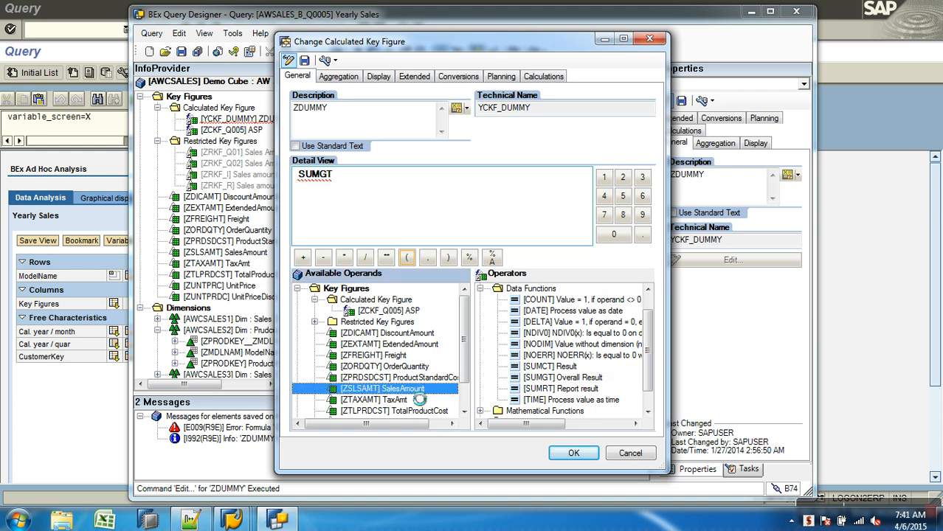
click(307, 62)
click(576, 455)
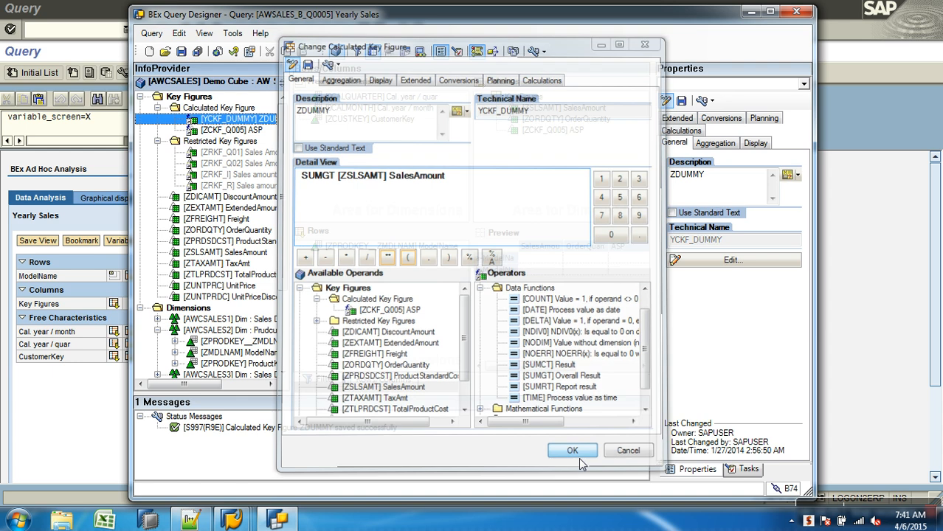
Add ZDUMMY with its SUMGT formula to the Key Figures columns and save the query
drag(235, 122, 531, 142)
click(181, 51)
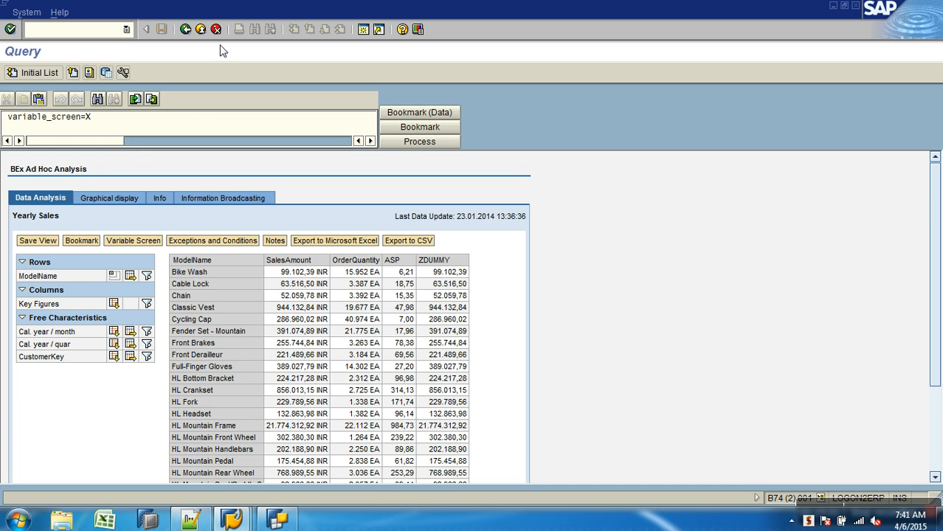
Rerun the query in the SAP Query Monitor and go to the last rows to compare ZDUMMY with the Overall Result
click(186, 29)
click(43, 77)
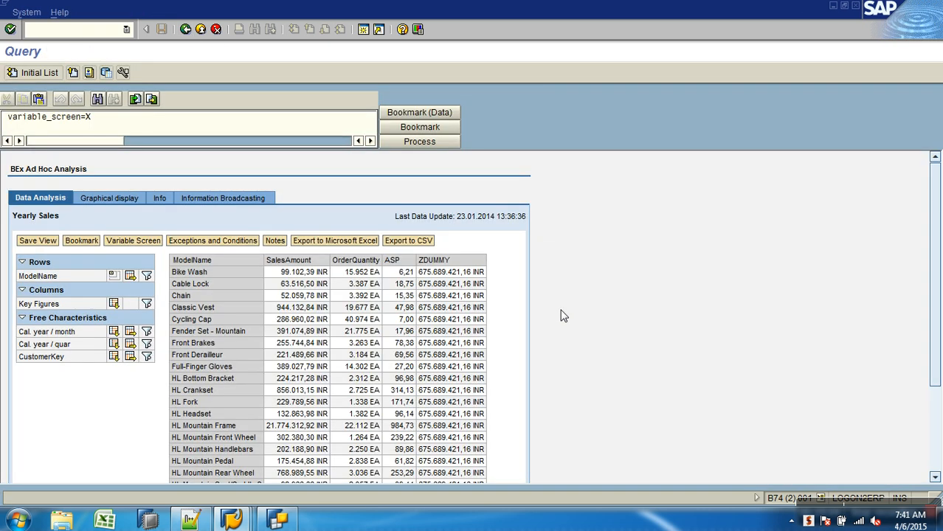
scroll(938, 266, down, 3)
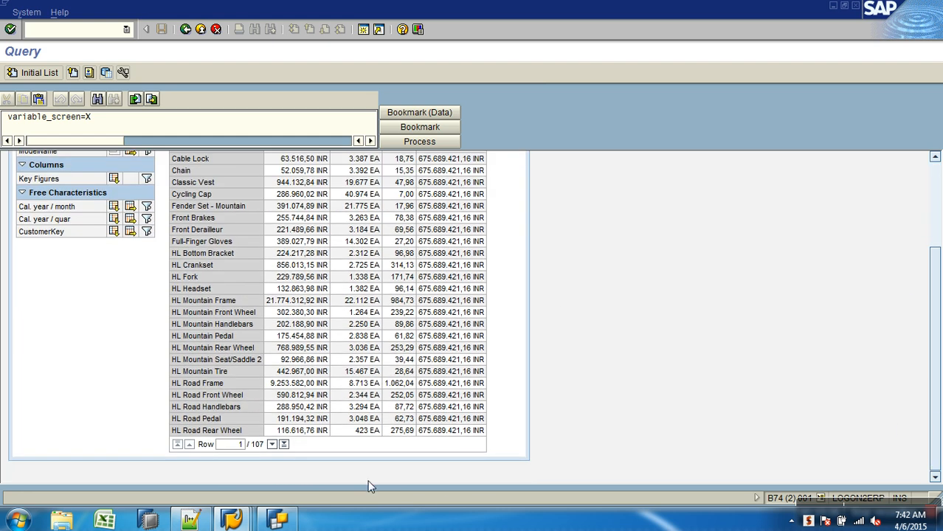
click(285, 444)
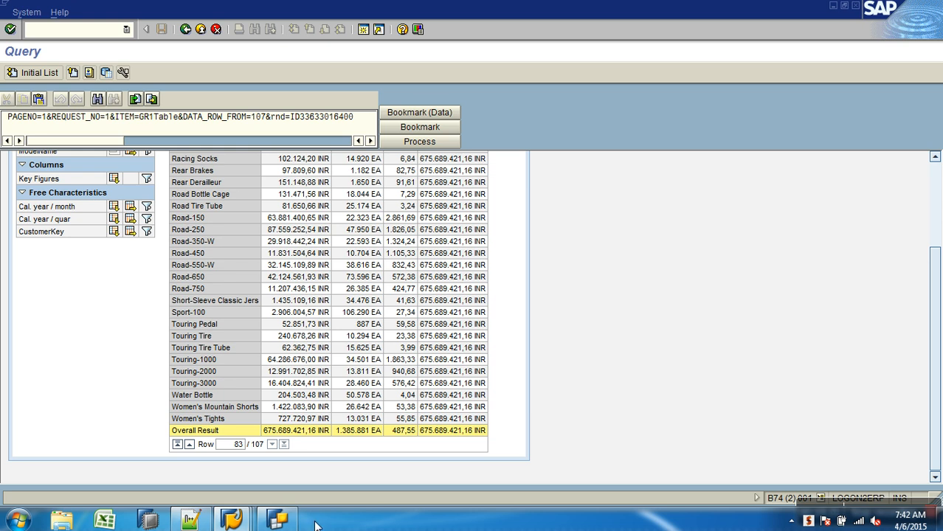
In BEx Query Designer, take ZDUMMY out of the Key Figures columns and dismiss the ASP selection dialog without changes
click(278, 520)
drag(563, 141, 251, 137)
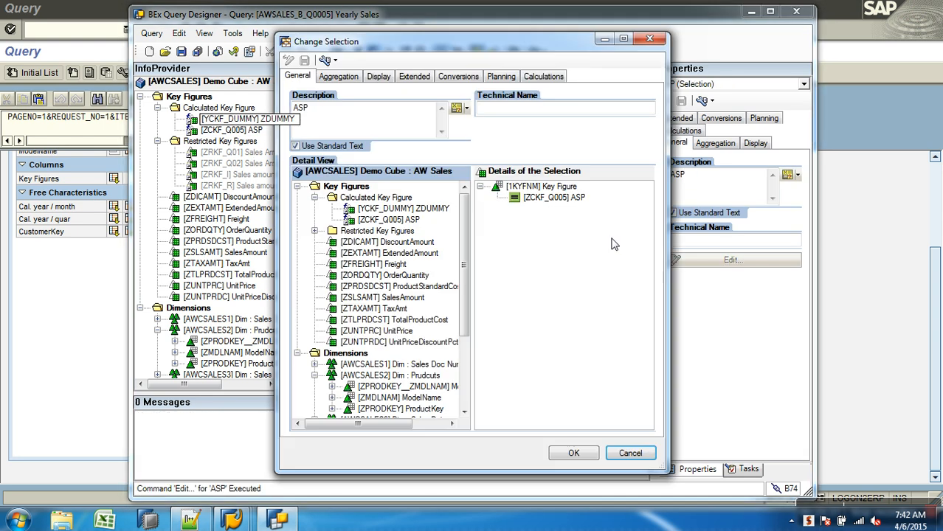
click(639, 457)
click(632, 450)
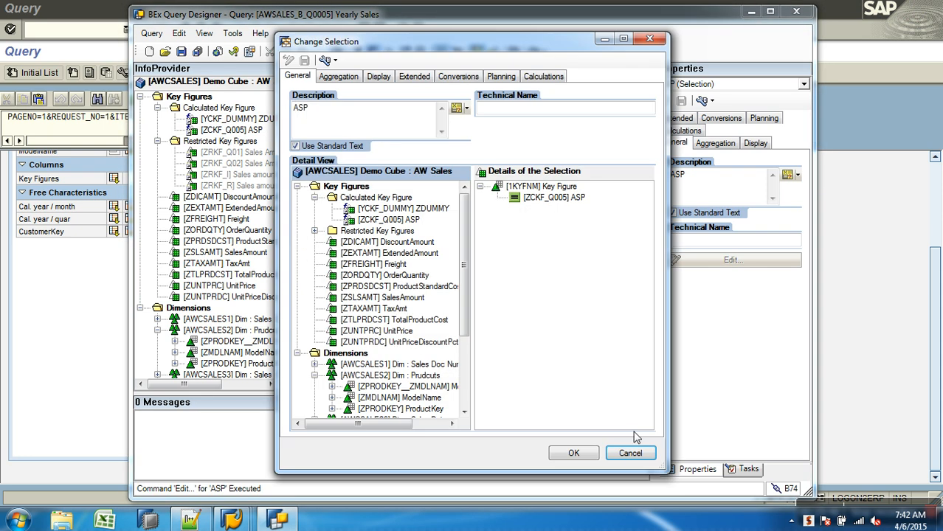
click(630, 453)
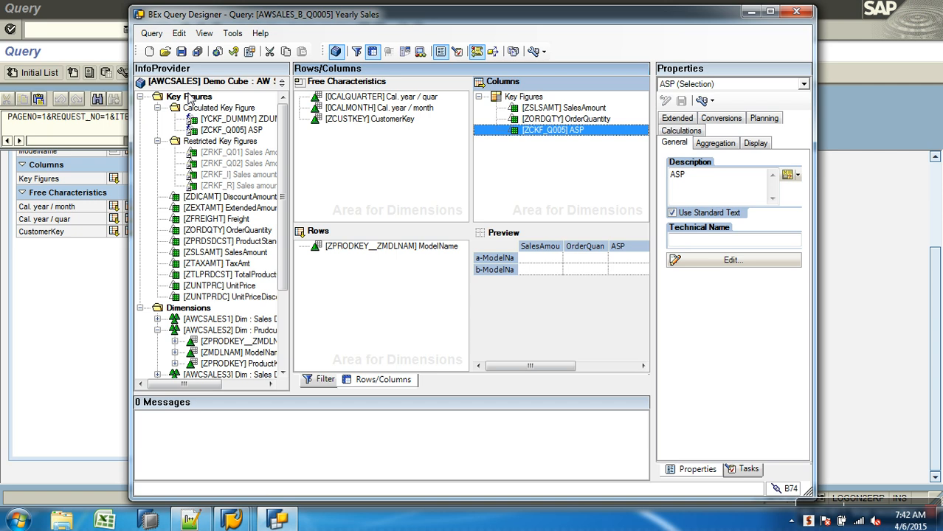
Clear the SUMGT formula from the ZDUMMY calculated key figure and expand the Data Functions operators
click(190, 97)
click(225, 119)
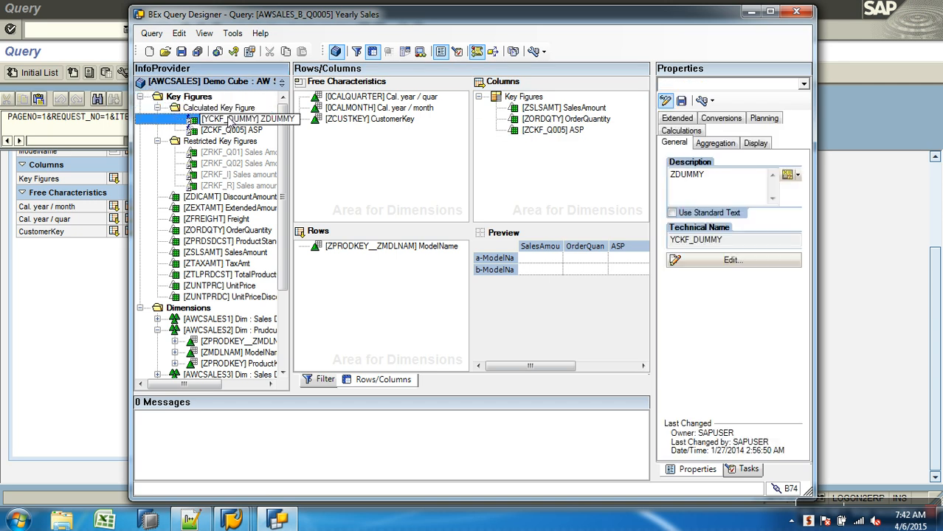
right_click(248, 118)
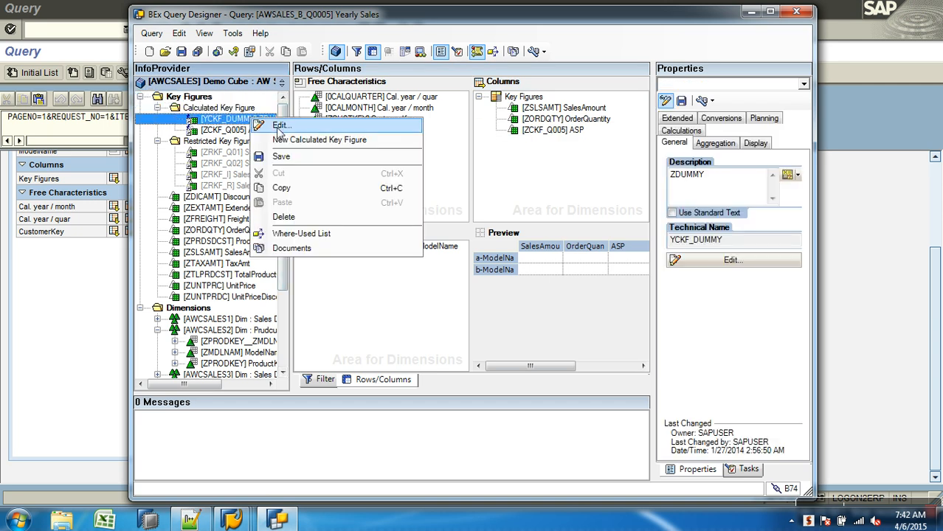
click(279, 123)
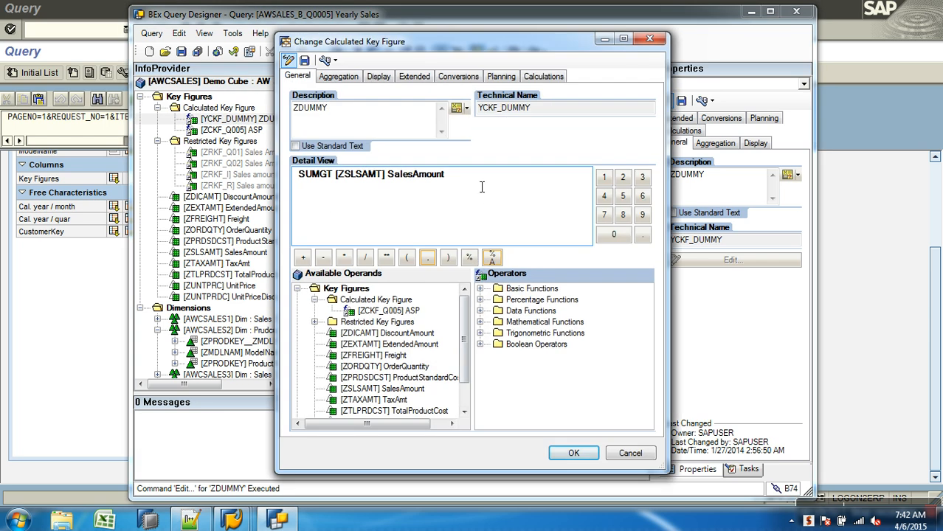
key(BackSpace)
key(BackSpace)
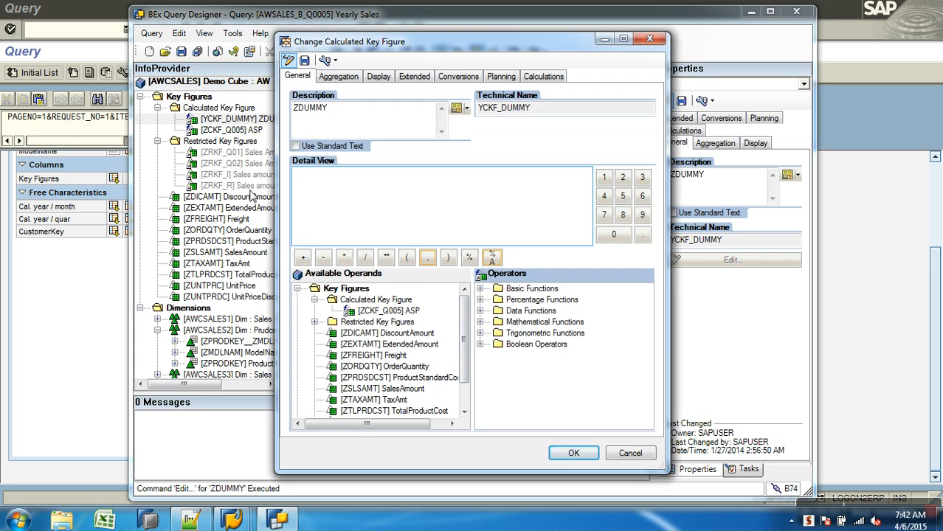
click(480, 310)
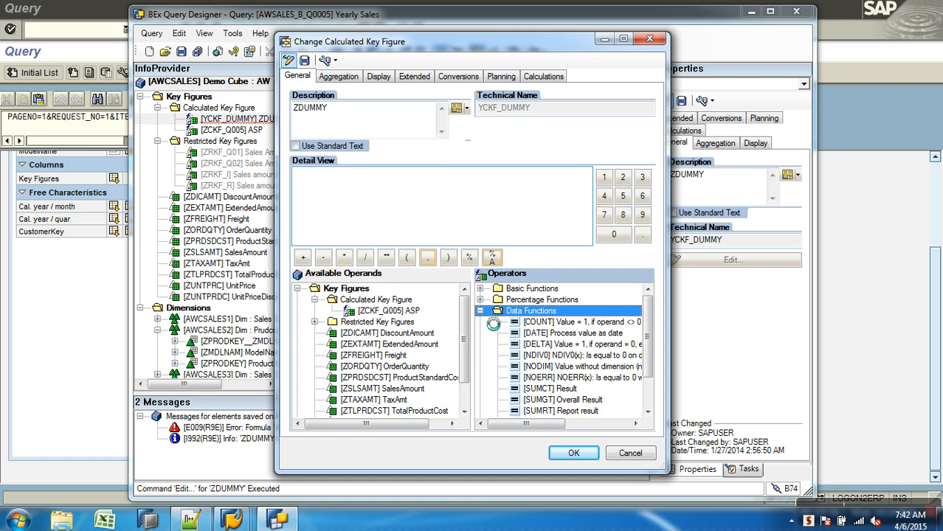
Enter the formula TIME( 100 ) for the ZDUMMY calculated key figure using the Process value as time data function and accept it
click(651, 404)
click(596, 378)
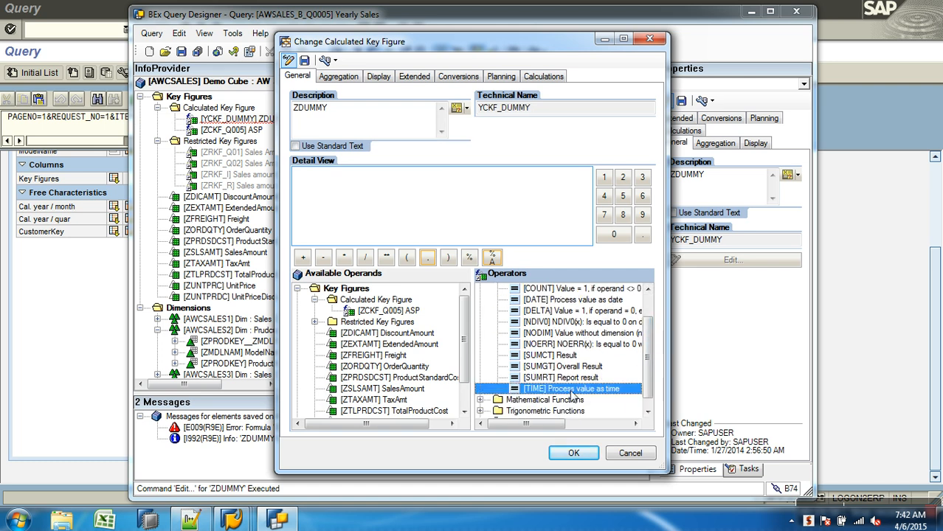
double_click(573, 397)
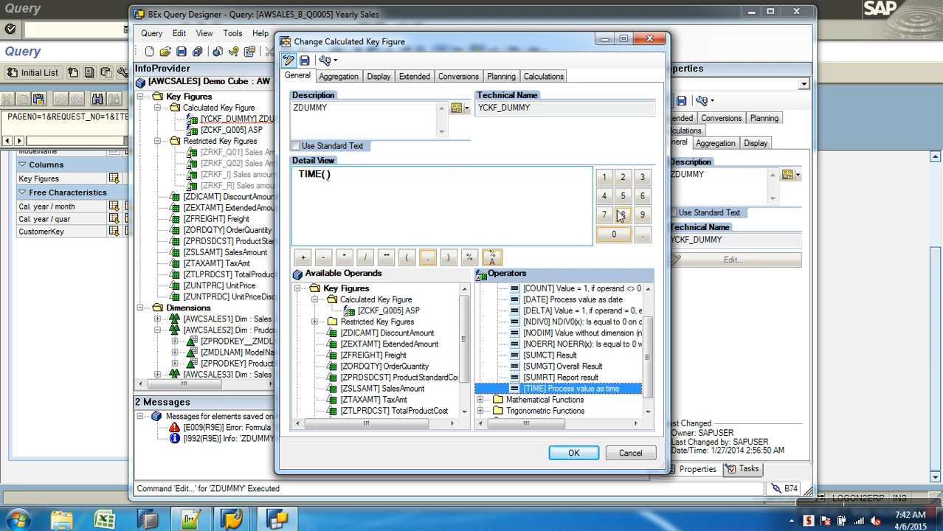
click(613, 233)
click(613, 234)
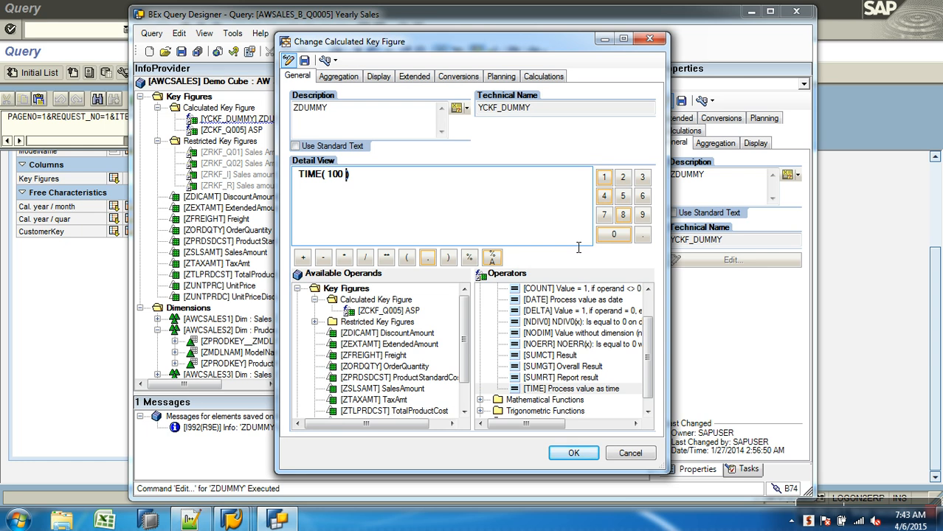
click(574, 454)
Save the query with ZDUMMY in the Key Figures columns and rerun it in the SAP Query Monitor
drag(238, 121, 502, 148)
click(181, 51)
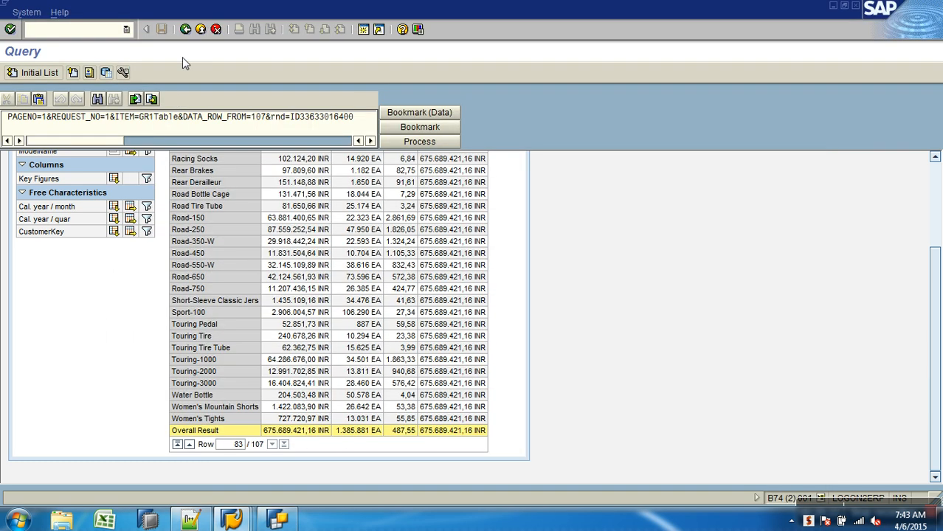
click(185, 29)
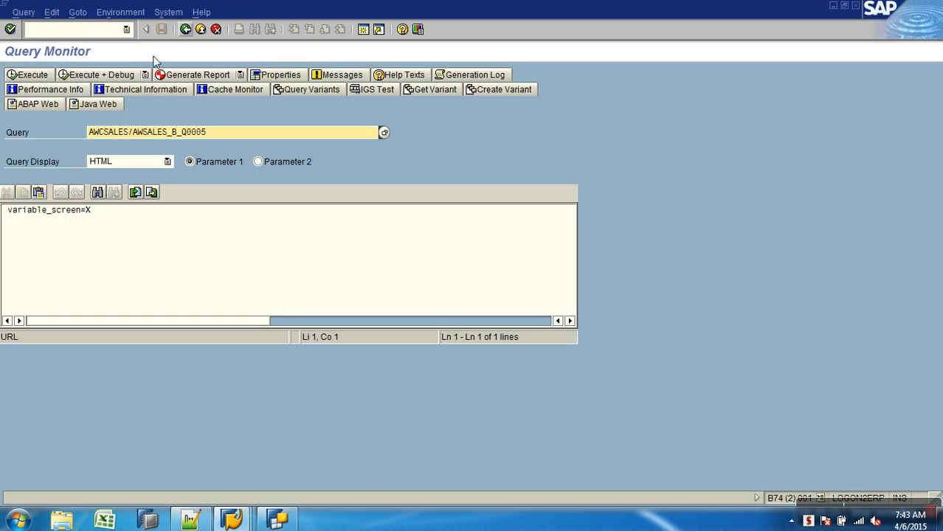
click(22, 77)
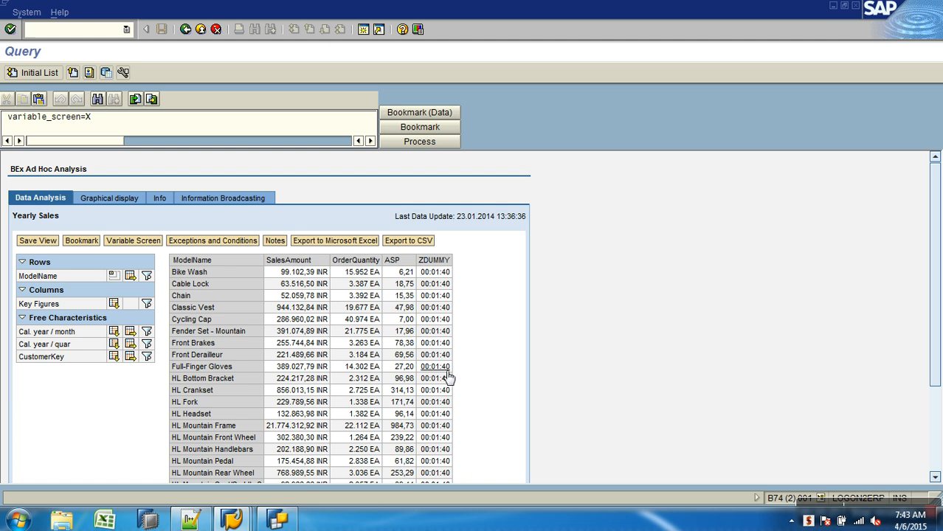
Switch back to BEx Query Designer and remove ZDUMMY from the Key Figures columns
click(278, 520)
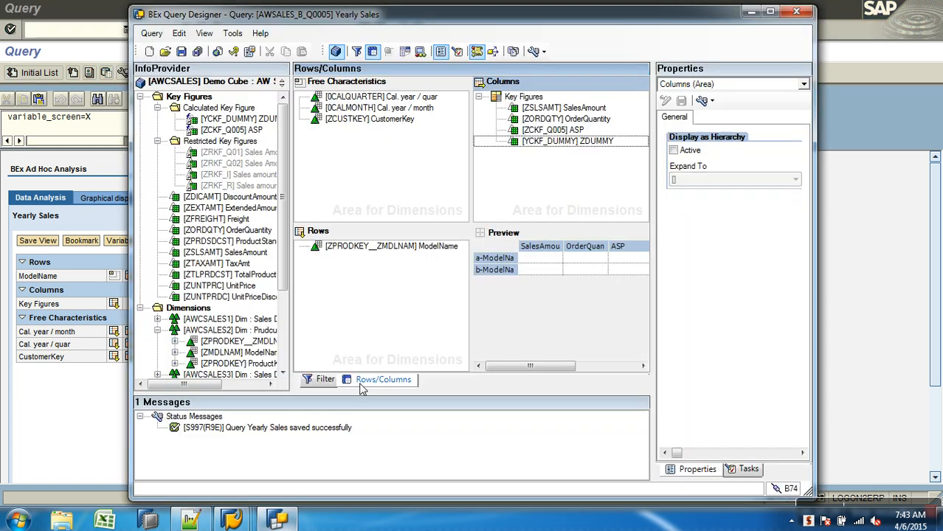
click(555, 141)
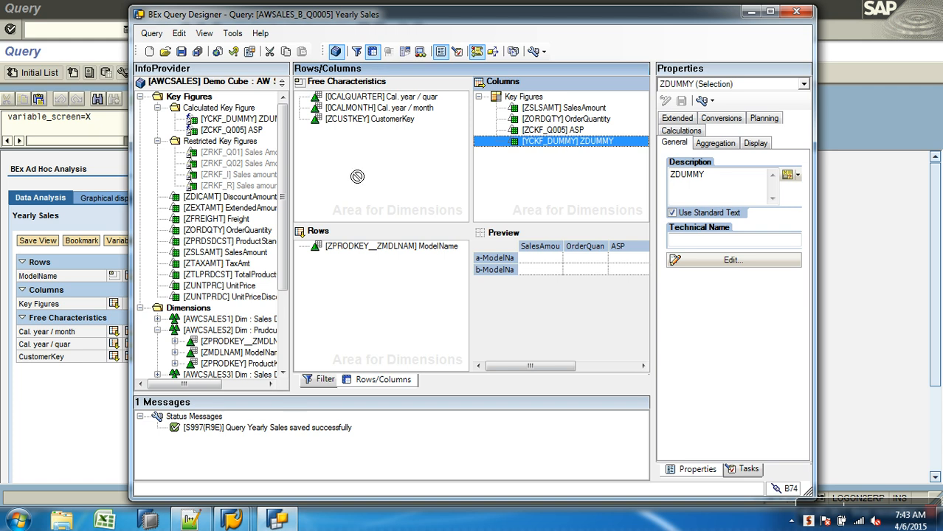
key(Delete)
Open the ZDUMMY calculated key figure for editing and examine the operators under Mathematical Functions
click(208, 112)
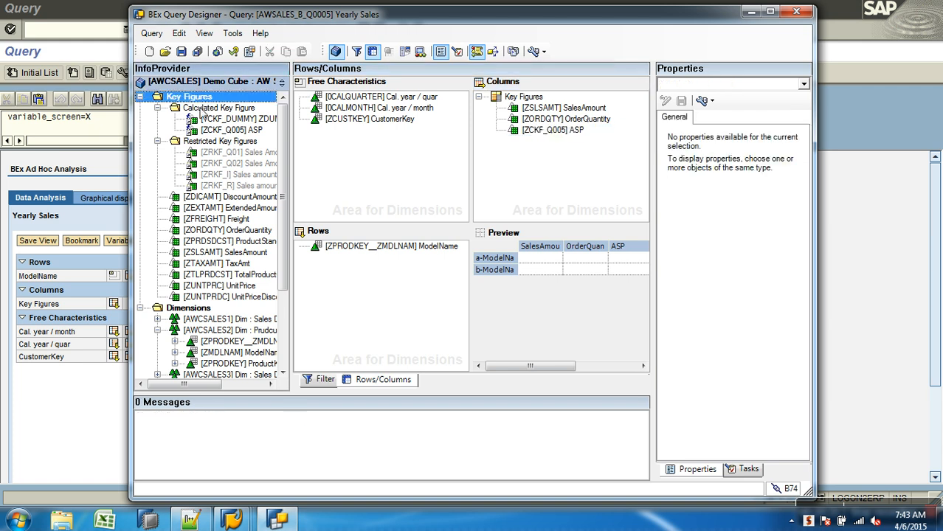
click(225, 121)
right_click(226, 123)
click(233, 128)
click(480, 322)
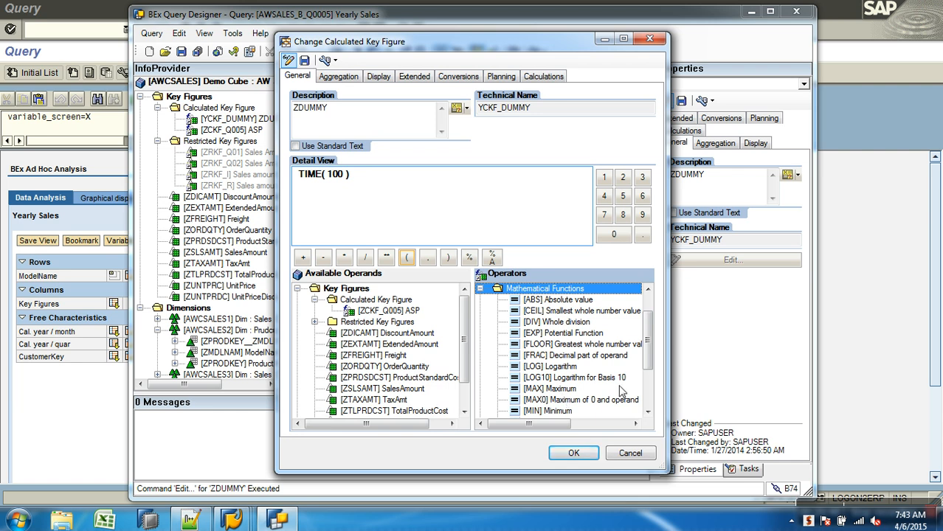
drag(648, 343, 649, 317)
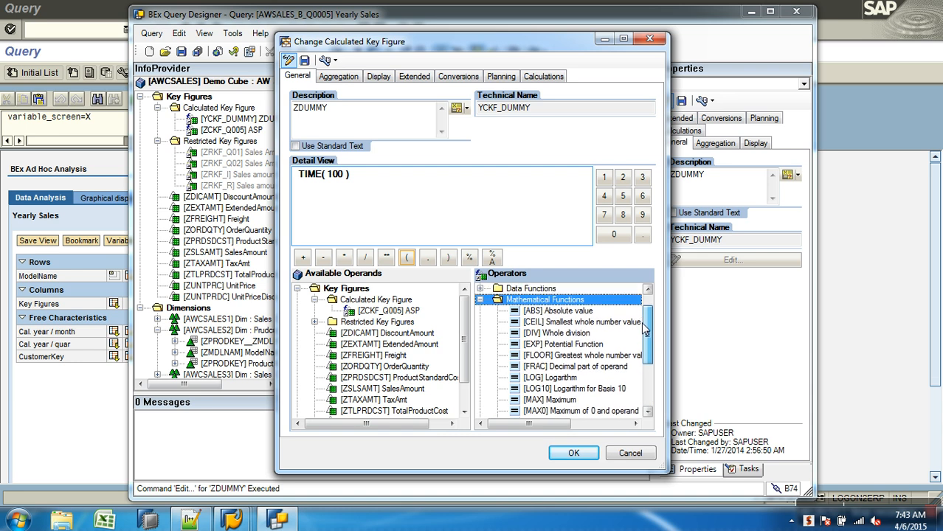
click(479, 300)
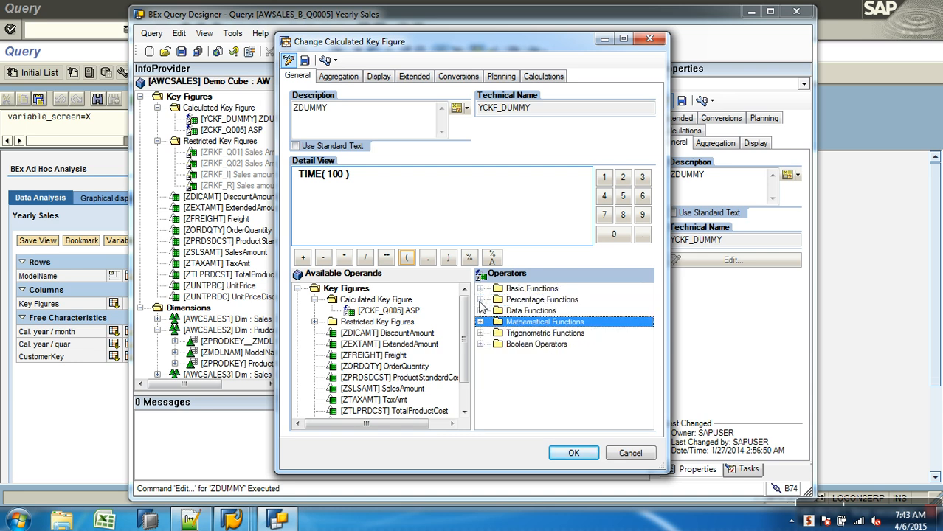
Examine the operators offered under Trigonometric Functions and collapse the group
click(544, 335)
click(479, 333)
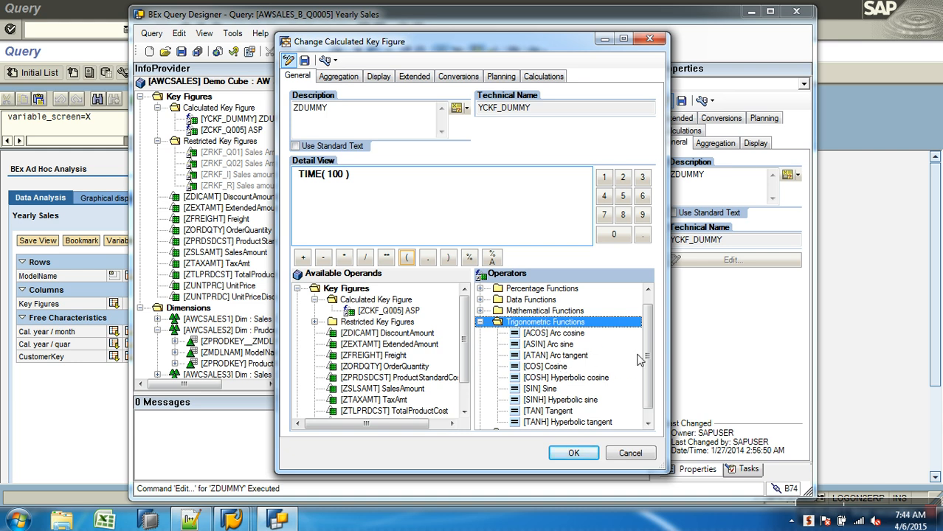
drag(646, 343, 646, 354)
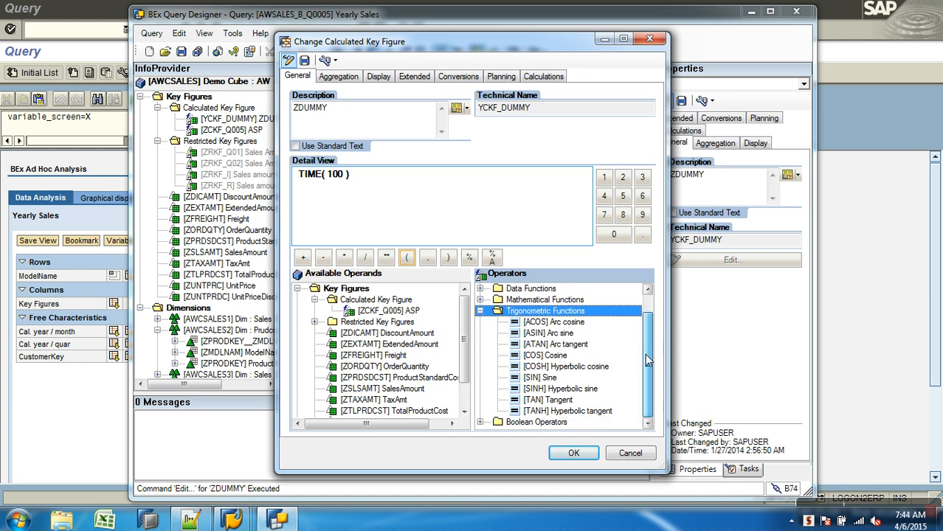
click(480, 313)
Examine the Boolean Operators, including logical AND, NOT, OR and XOR, and close the ZDUMMY editor without changes
click(483, 344)
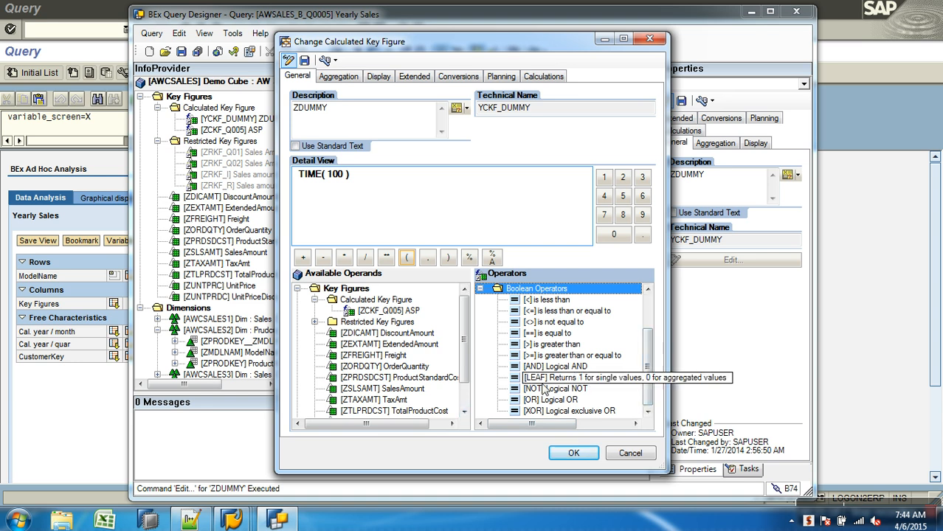
click(568, 369)
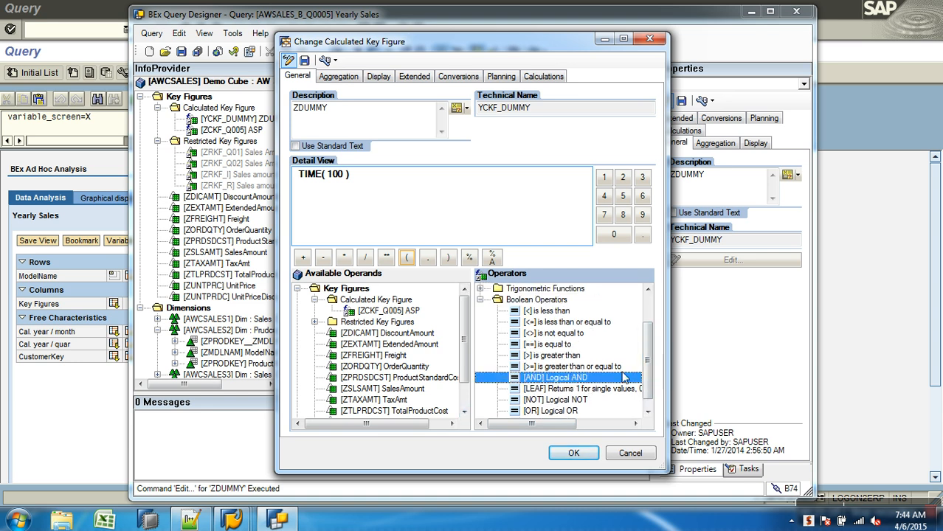
scroll(649, 355, down, 1)
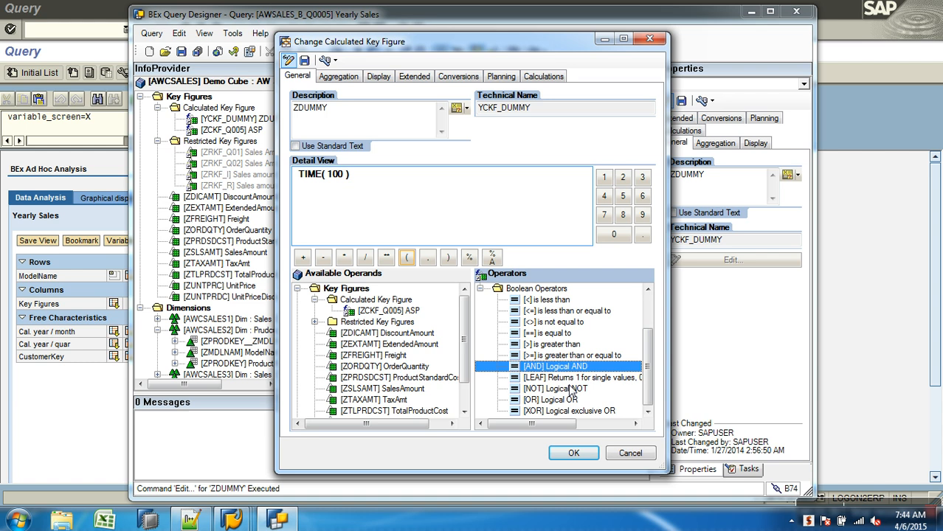
scroll(588, 419, up, 1)
click(647, 414)
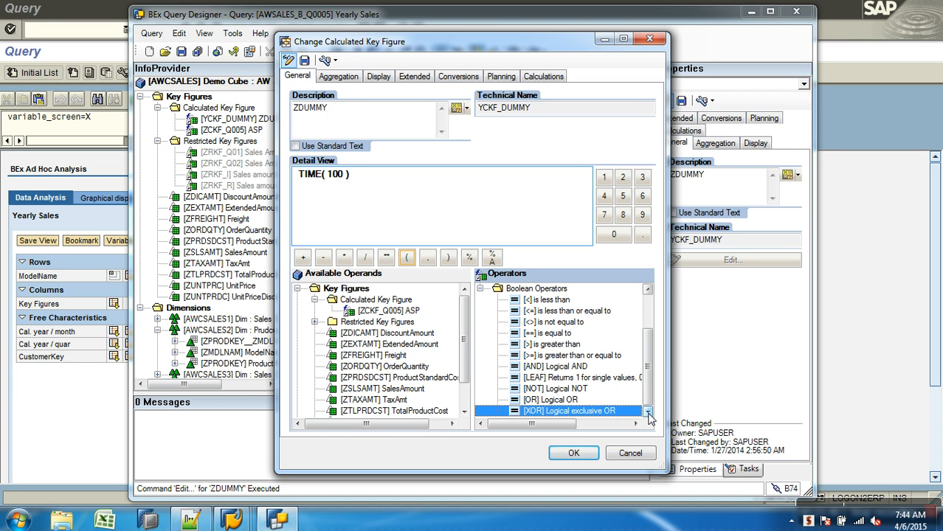
click(451, 198)
click(627, 453)
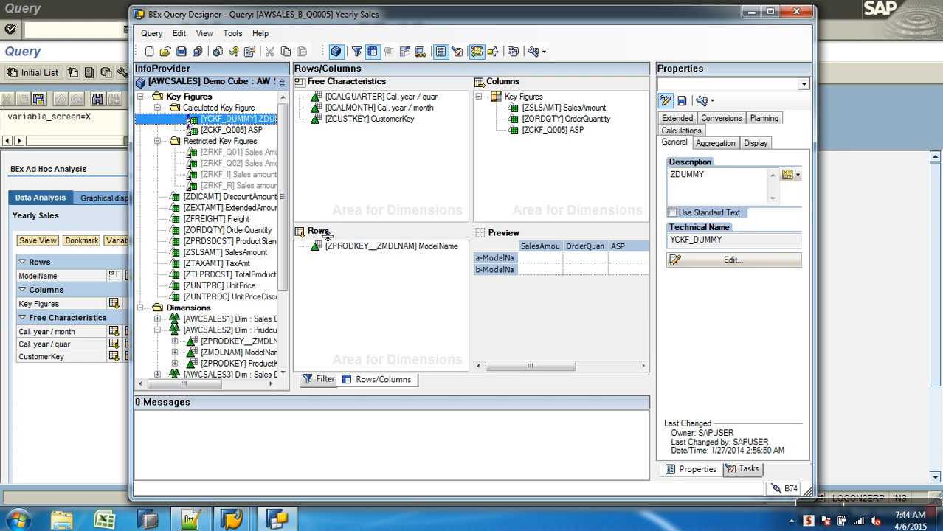
Remove OrderQuantity and ASP together from the Key Figures columns, leaving only SalesAmount
click(566, 123)
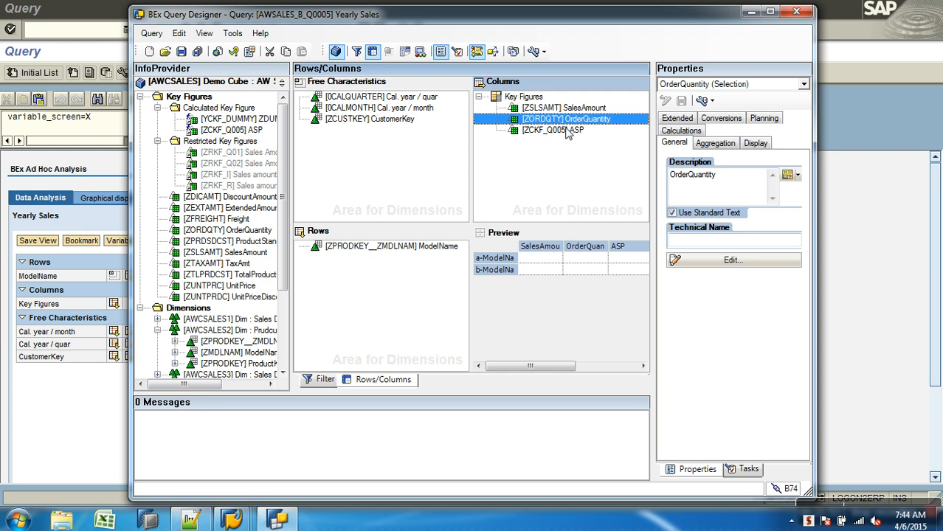
ctrl+click(567, 131)
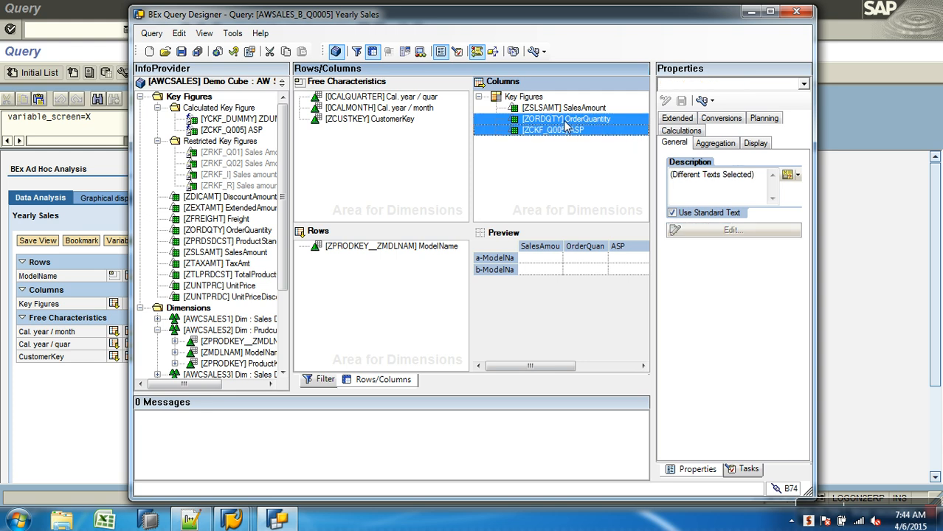
key(Delete)
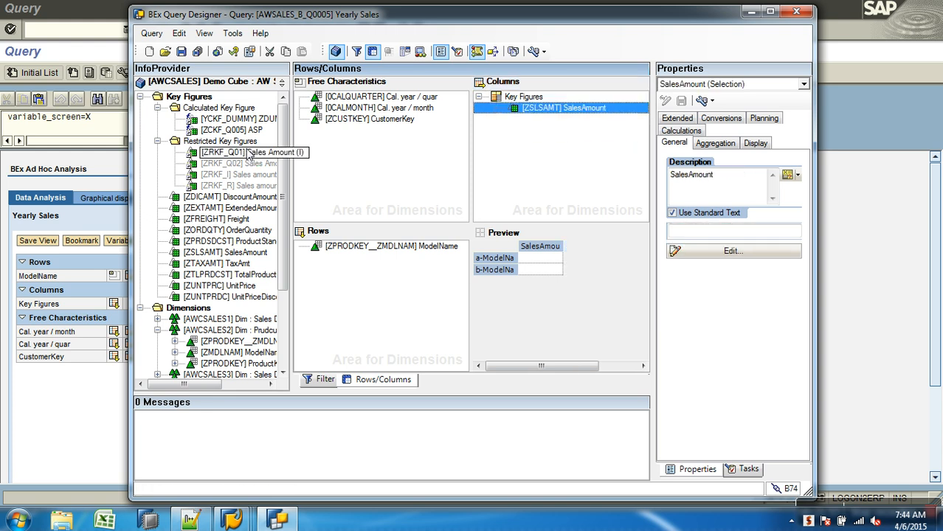
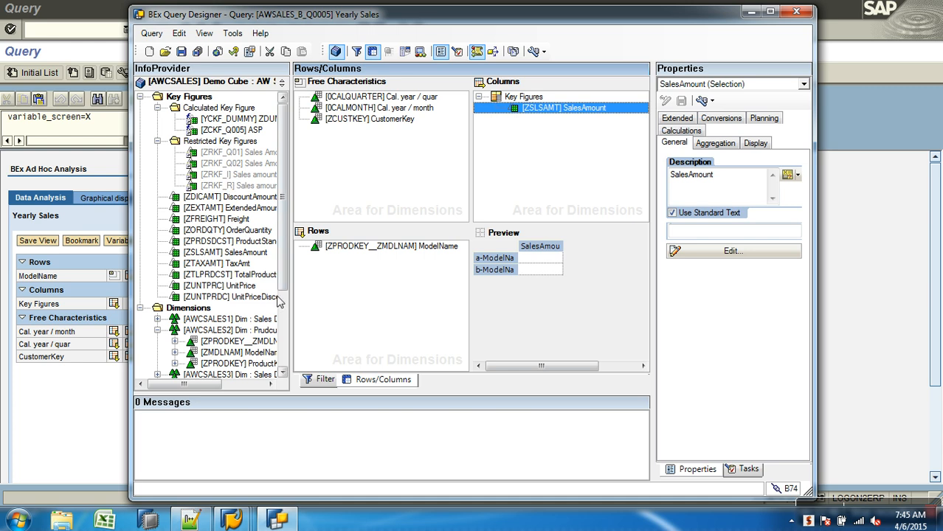
Copy the TotalProductCost key figure from the InfoProvider and paste it as a child of the Key Figures structure in the columns
drag(249, 275, 301, 263)
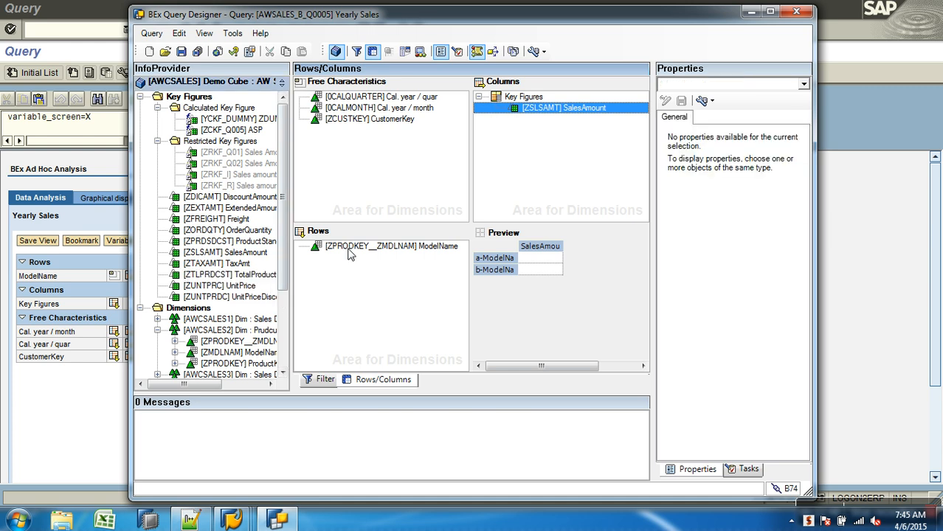
click(243, 252)
click(229, 196)
click(216, 142)
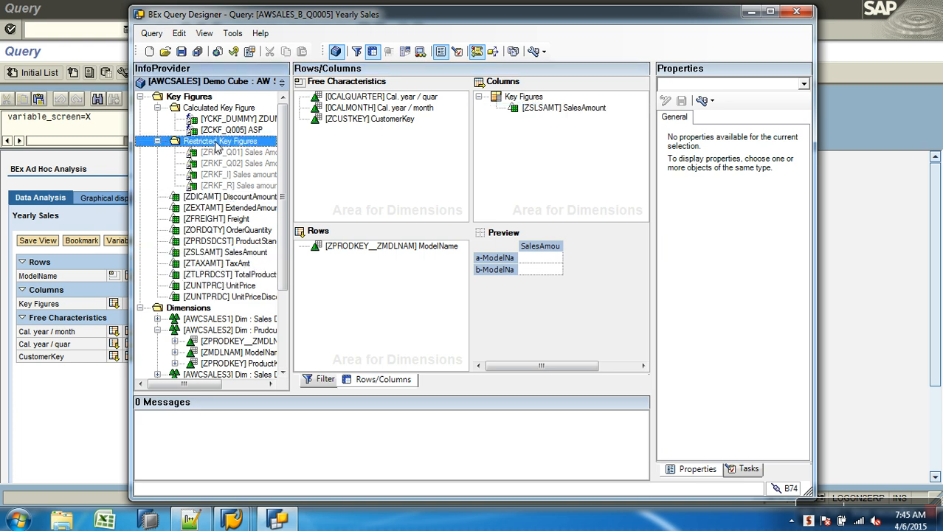
key(Down)
key(Down)
key(Down)
key(Down)
key(Down)
key(Down)
key(Down)
key(Down)
key(Down)
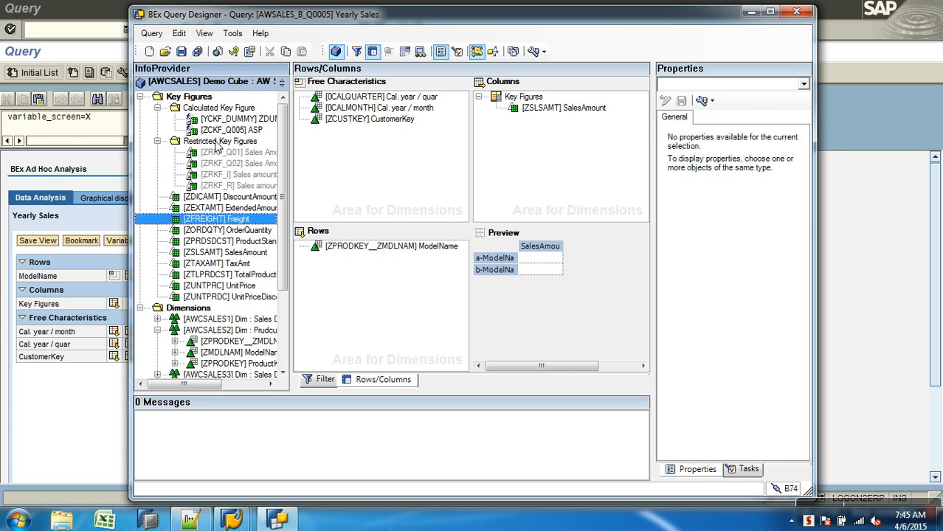
key(Down)
key(Down)
key(Down)
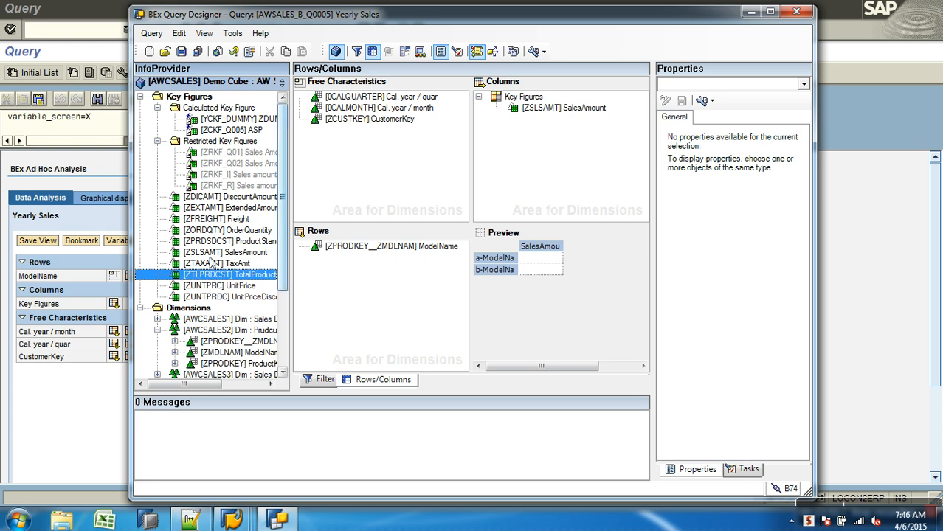
right_click(225, 279)
click(256, 297)
right_click(533, 98)
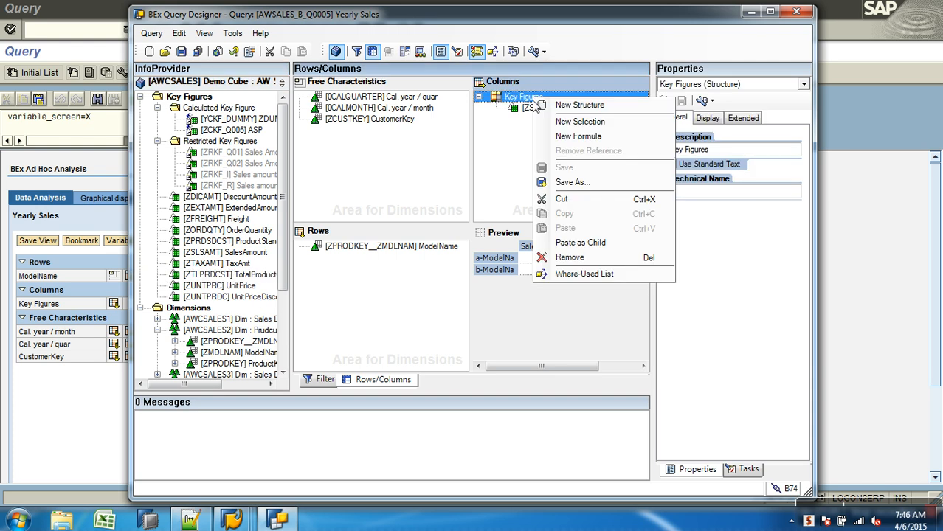
click(575, 243)
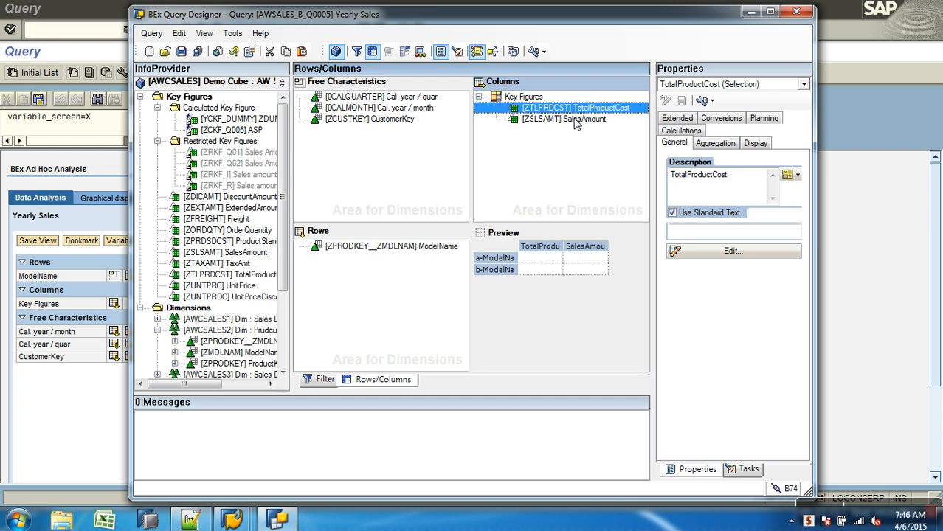
click(534, 98)
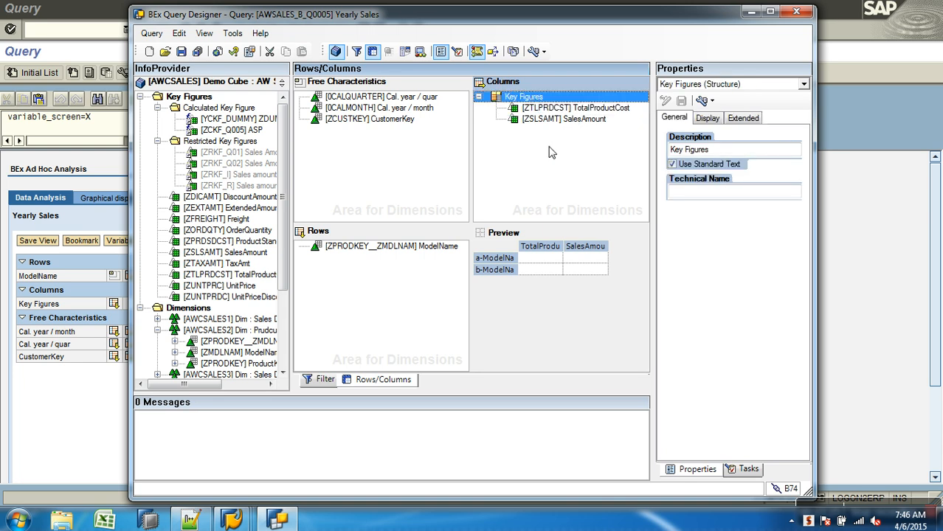
click(571, 111)
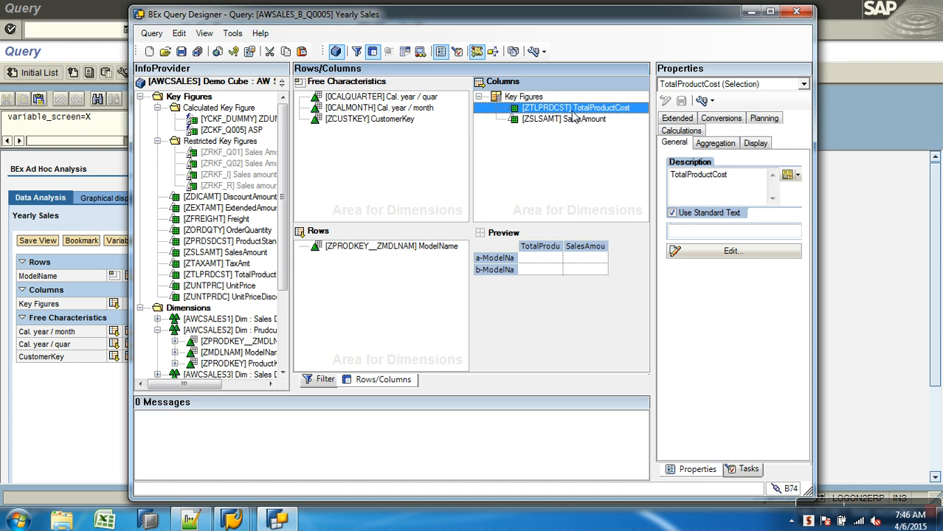
click(591, 122)
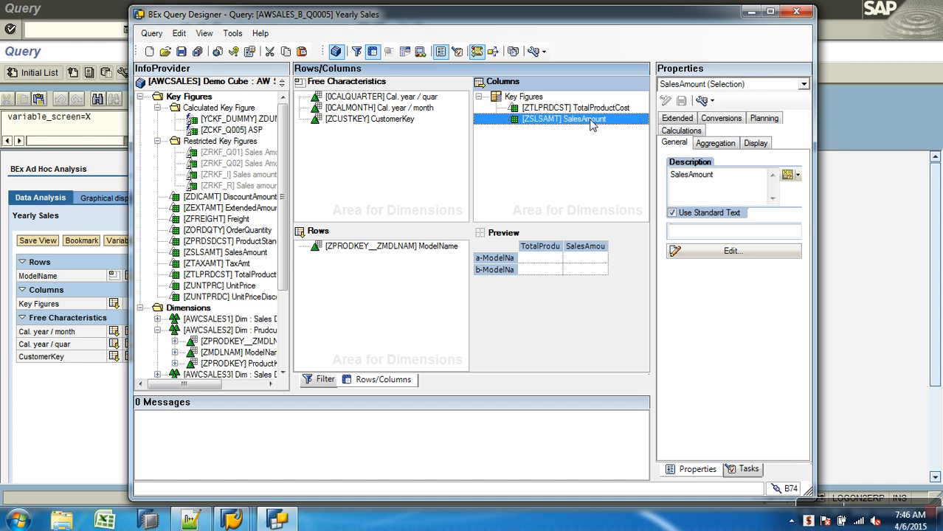
Create a new calculated key figure in the InfoProvider's Calculated Key Figure folder and open its definition for editing
click(220, 110)
click(251, 120)
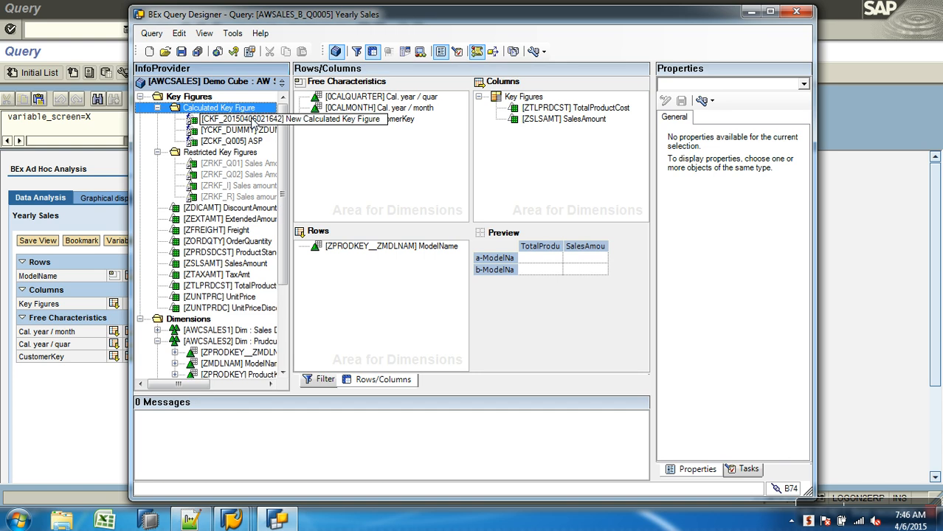
right_click(241, 121)
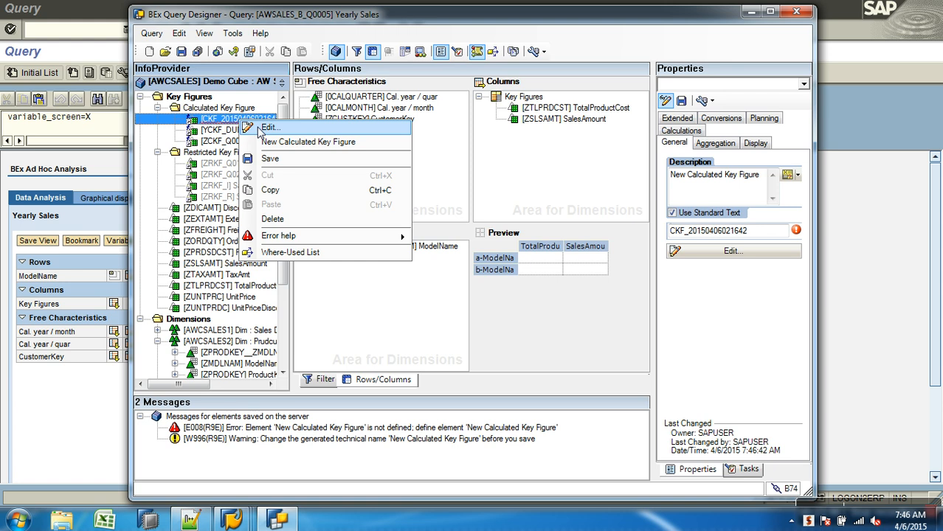
click(265, 128)
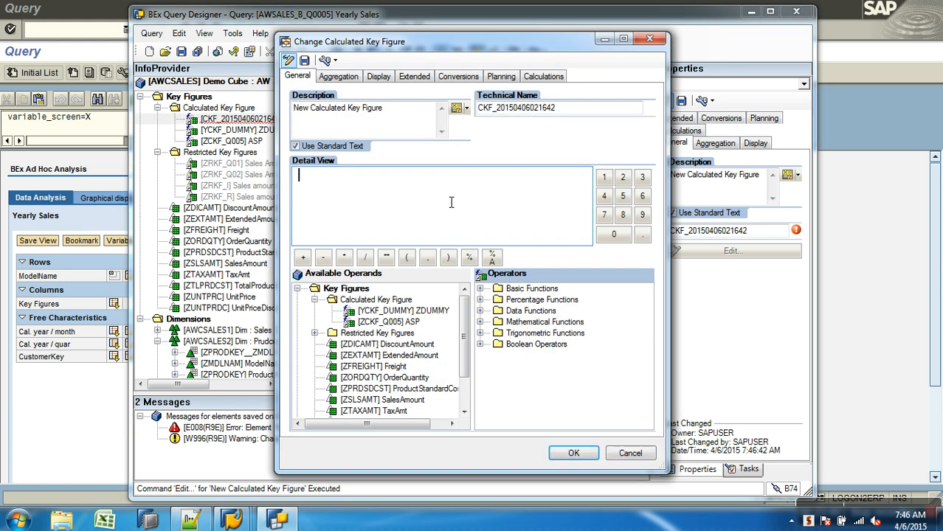
Replace the new calculated key figure's description with IF and its technical name with YCKF_IF
click(424, 114)
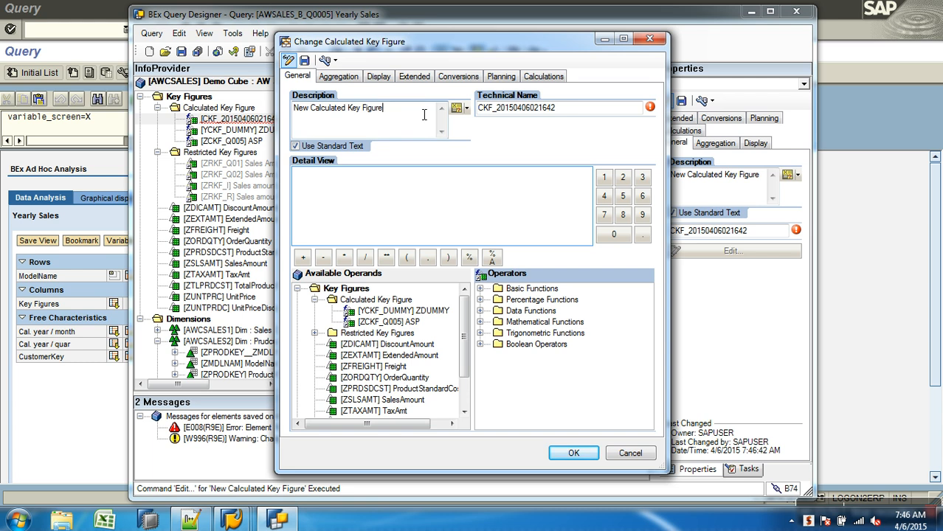
key(BackSpace)
key(BackSpace)
key(BackSpace)
key(BackSpace)
key(BackSpace)
key(BackSpace)
key(BackSpace)
key(BackSpace)
key(BackSpace)
key(BackSpace)
key(BackSpace)
key(BackSpace)
key(BackSpace)
key(BackSpace)
key(BackSpace)
key(BackSpace)
key(BackSpace)
key(BackSpace)
key(BackSpace)
key(BackSpace)
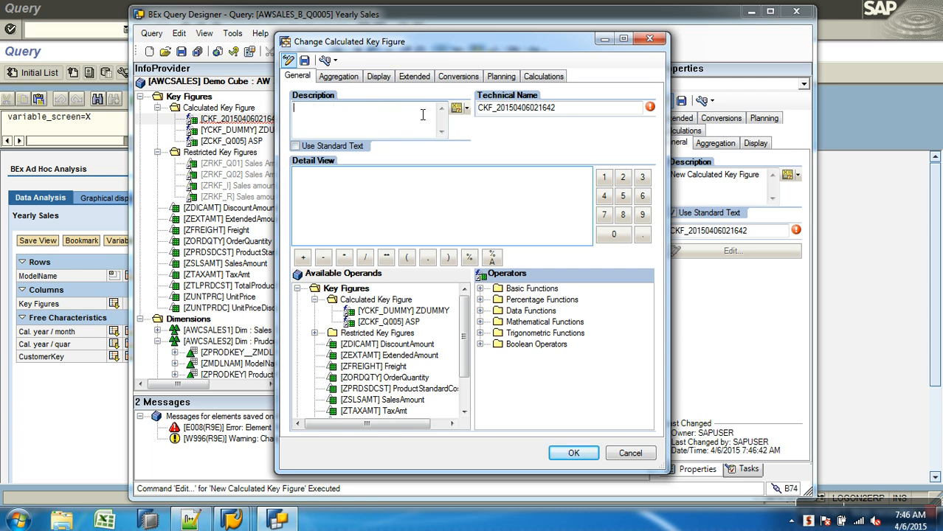
text(IF)
click(573, 115)
key(BackSpace)
key(BackSpace)
key(BackSpace)
key(BackSpace)
key(BackSpace)
key(BackSpace)
key(BackSpace)
key(BackSpace)
key(BackSpace)
key(BackSpace)
key(BackSpace)
key(BackSpace)
key(BackSpace)
key(BackSpace)
key(BackSpace)
key(BackSpace)
key(BackSpace)
key(BackSpace)
text(YCKF_IF)
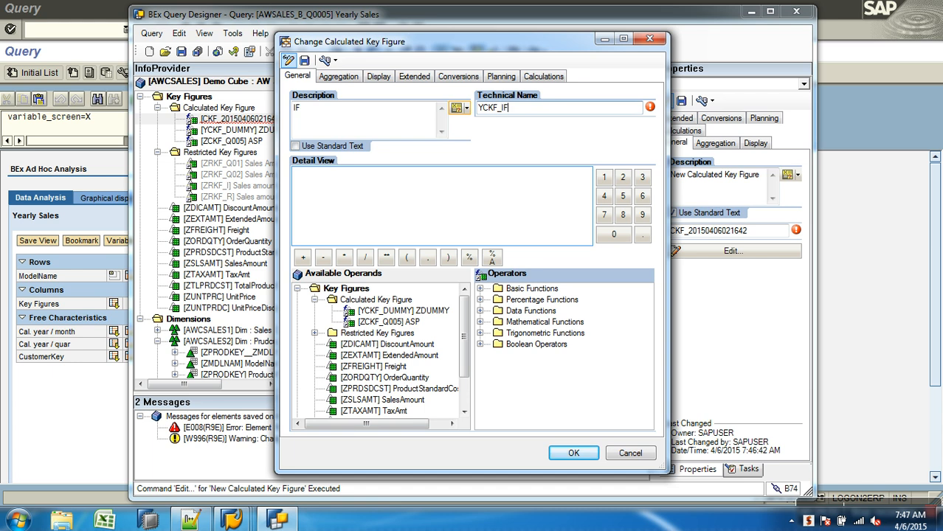
Start the formula with the NODIM data function applied to the TotalProductCost key figure
click(507, 227)
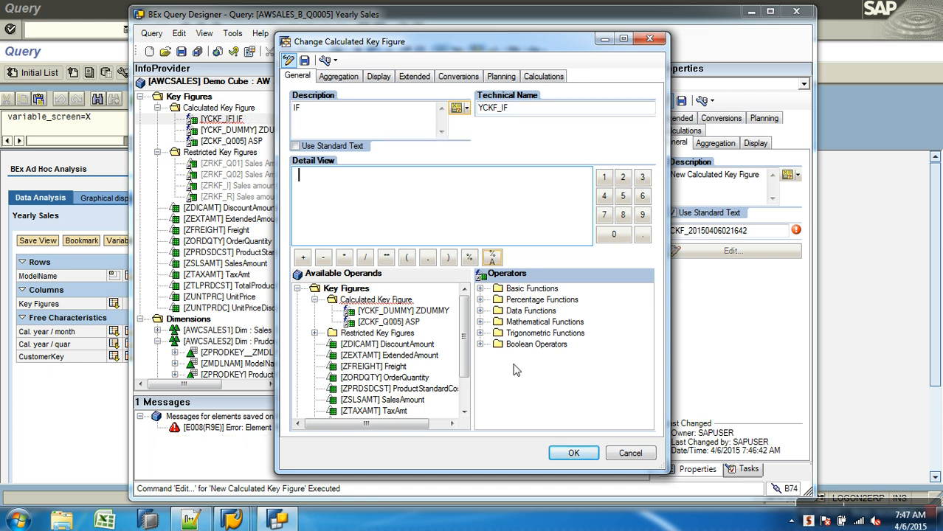
click(479, 311)
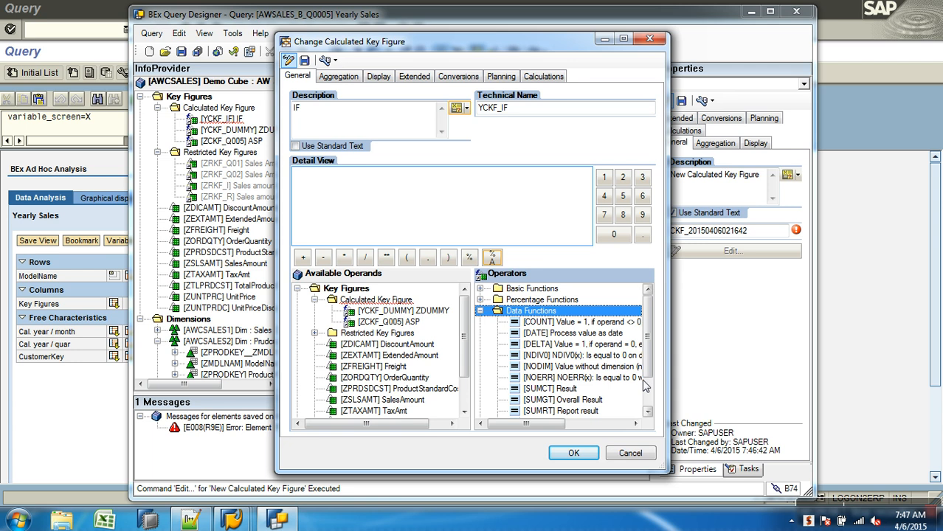
double_click(585, 369)
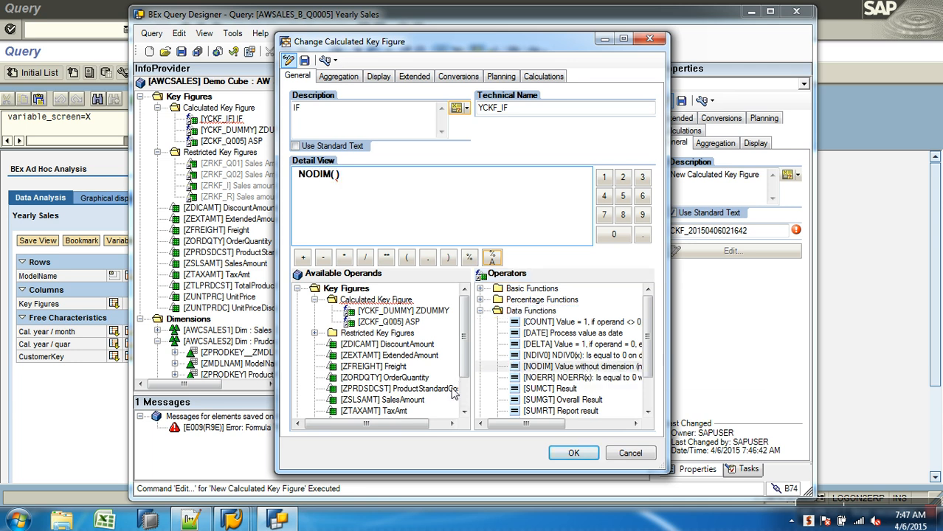
drag(464, 366, 463, 388)
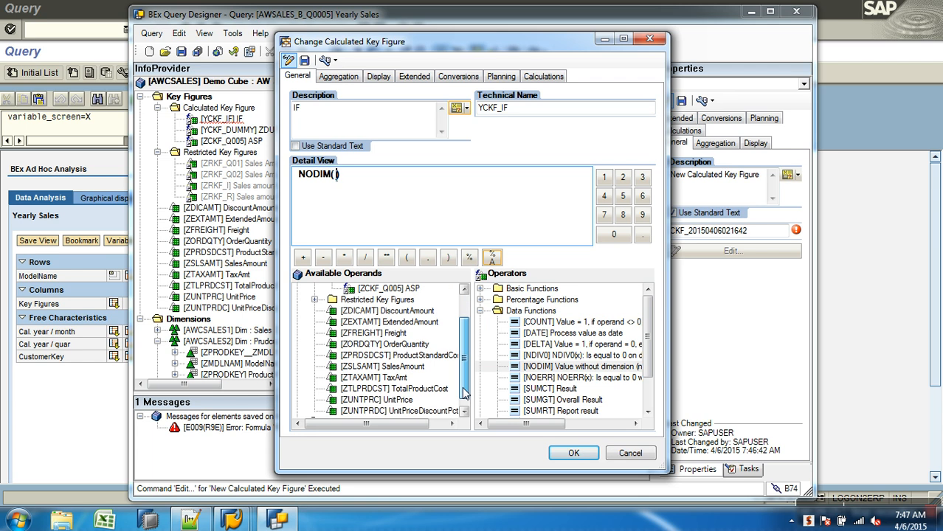
double_click(424, 389)
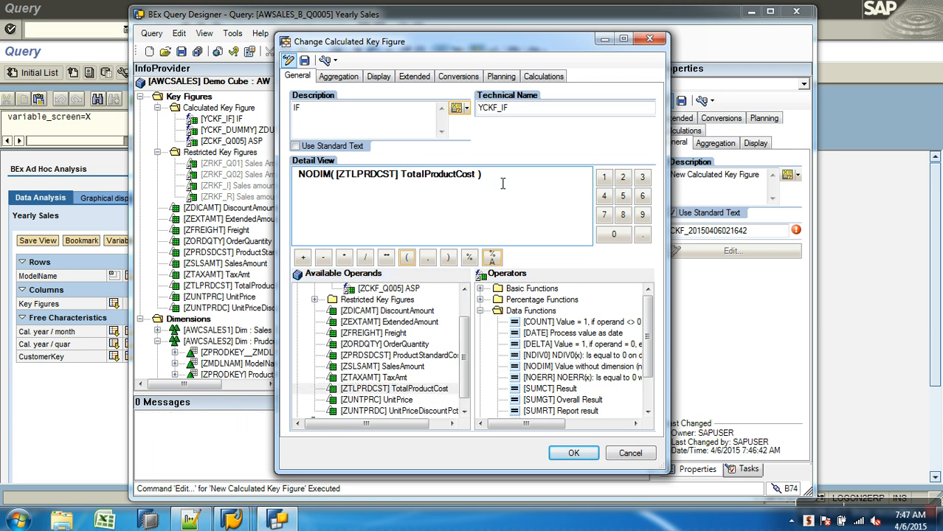
Extend the formula with the Boolean is-greater-than operator and NODIM of SalesAmount as the comparison value
scroll(650, 402, down, 2)
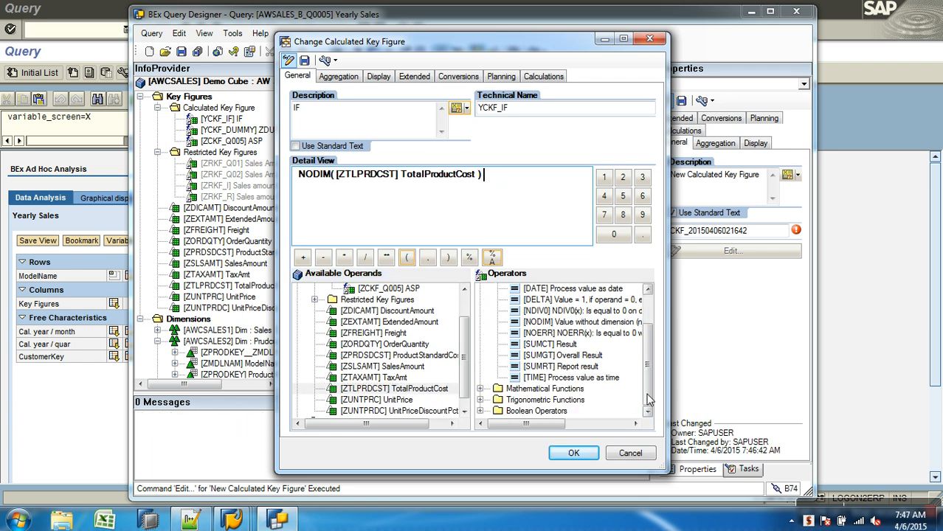
click(481, 411)
scroll(646, 404, down, 1)
click(480, 410)
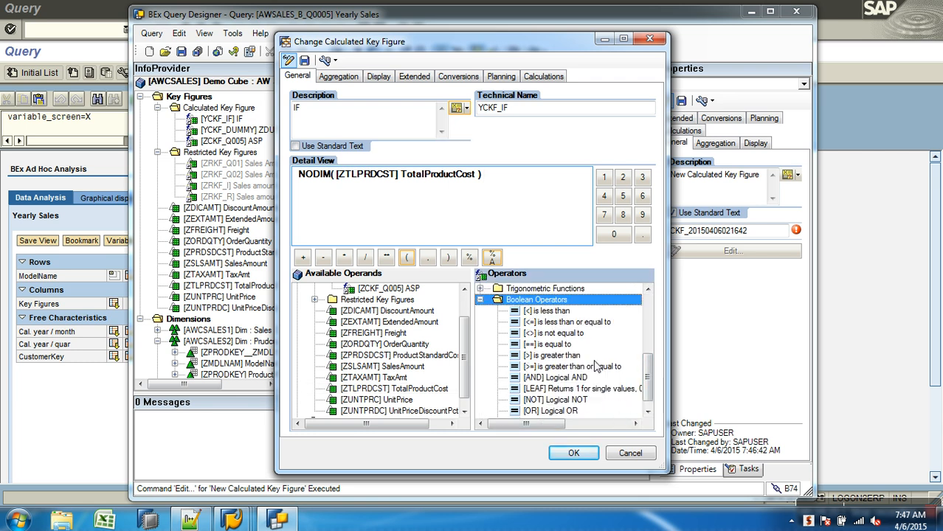
double_click(564, 359)
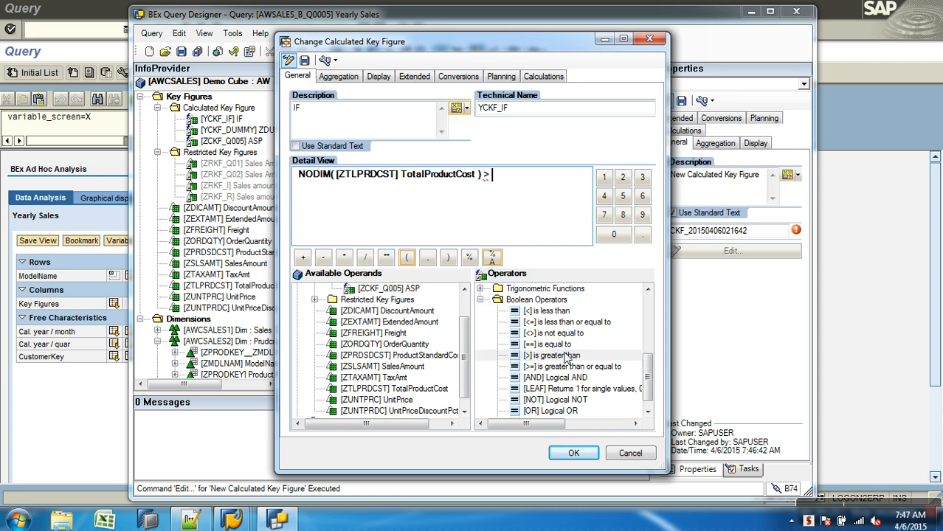
click(649, 323)
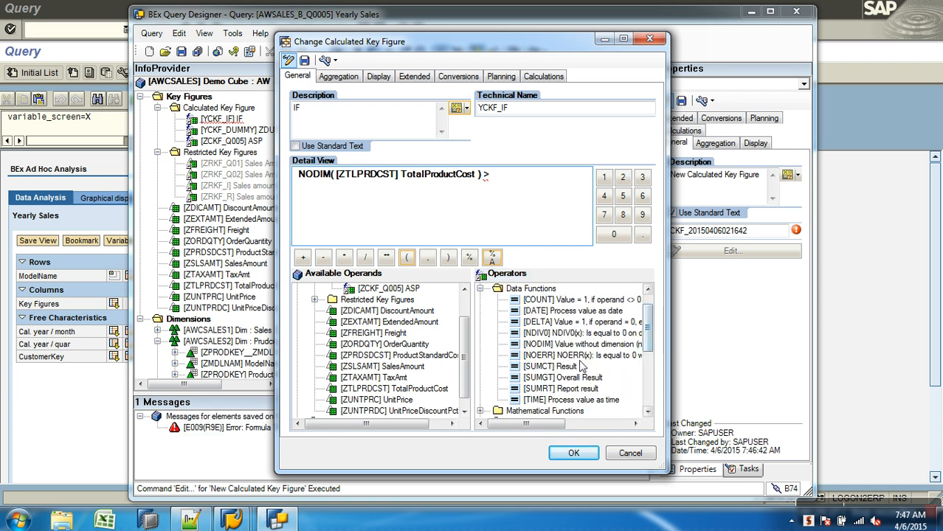
double_click(562, 344)
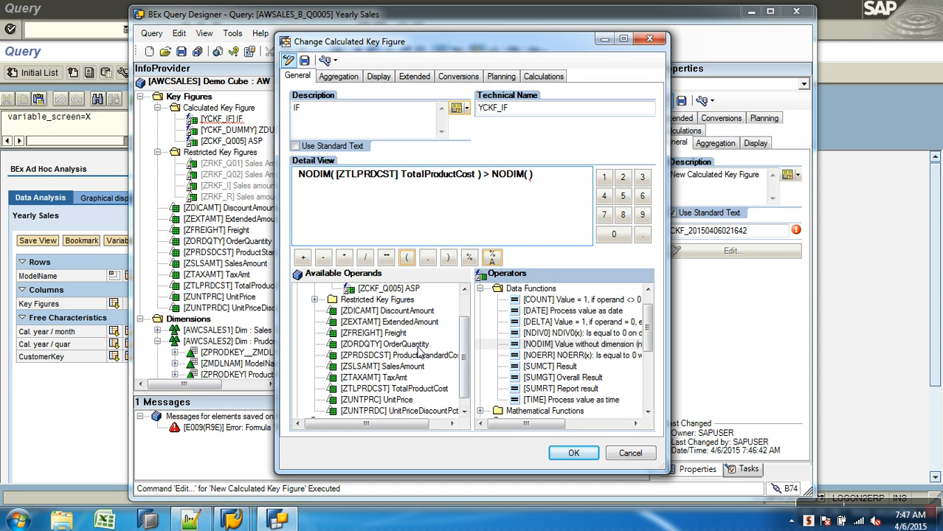
click(399, 368)
double_click(405, 367)
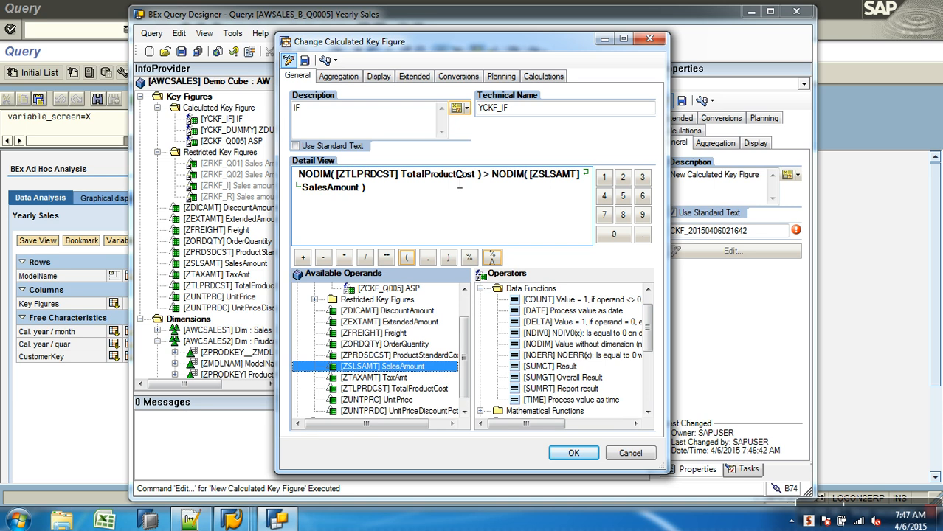
Save the IF calculated key figure and accept its definition
click(304, 60)
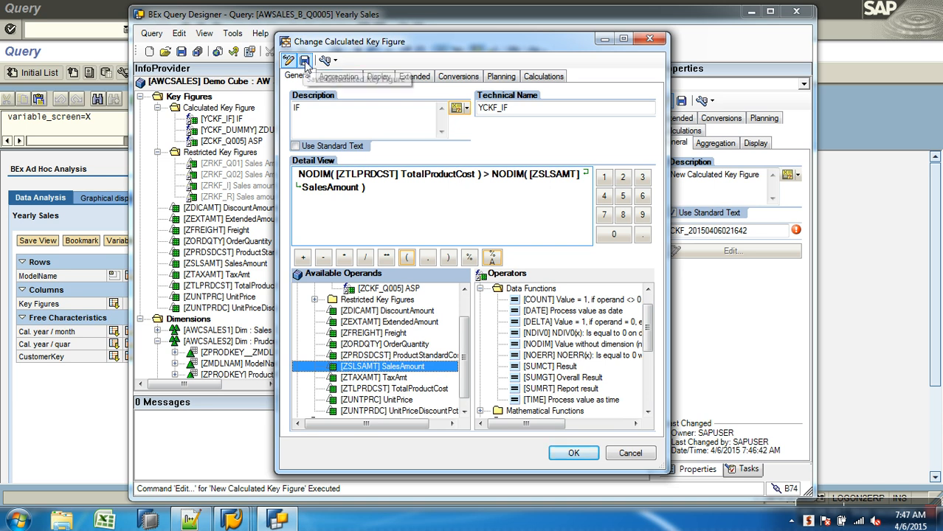
click(483, 293)
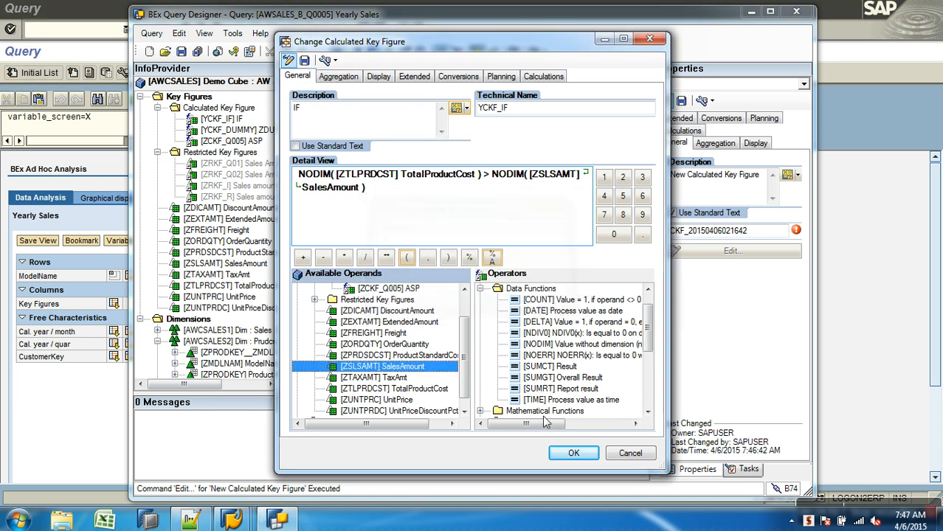
click(574, 455)
Add the IF calculated key figure to the Key Figures columns below SalesAmount and save the query
drag(230, 120, 520, 148)
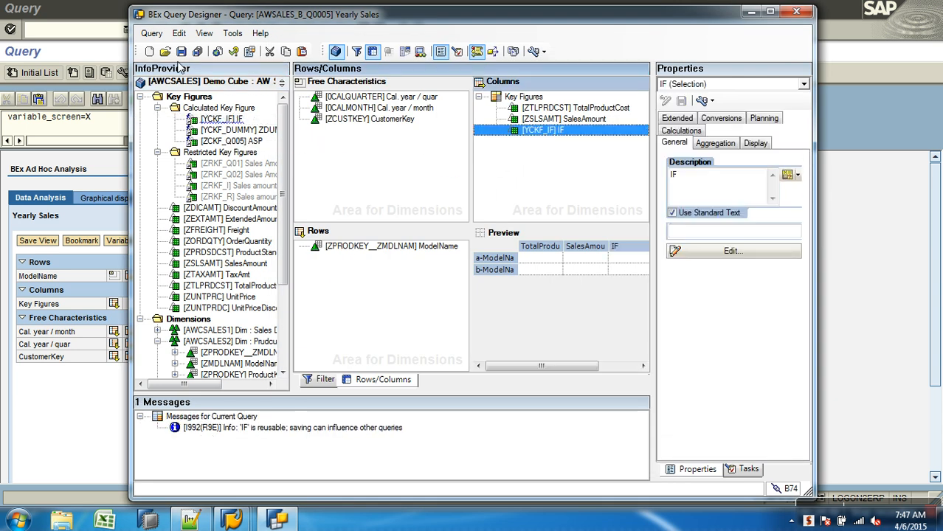
click(180, 52)
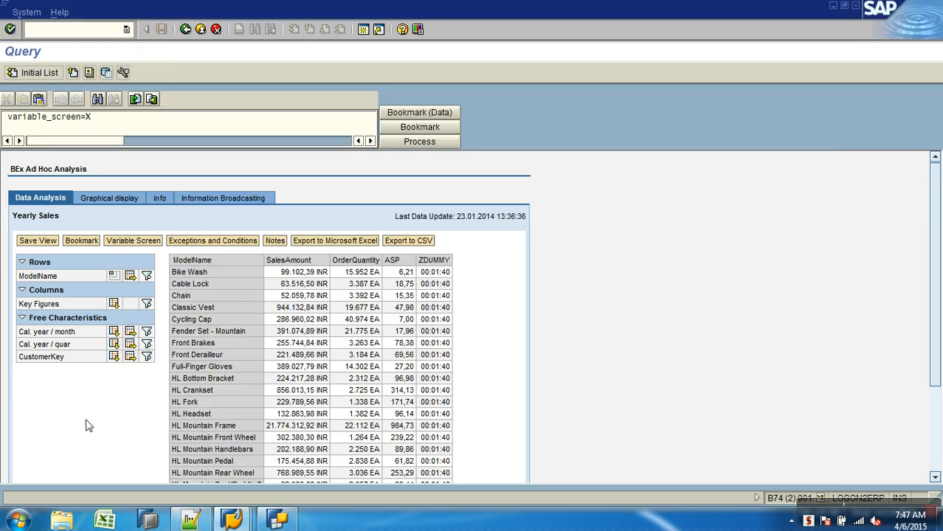
Rerun the Yearly Sales query in SAP GUI and examine the IF column through to the last rows
click(186, 29)
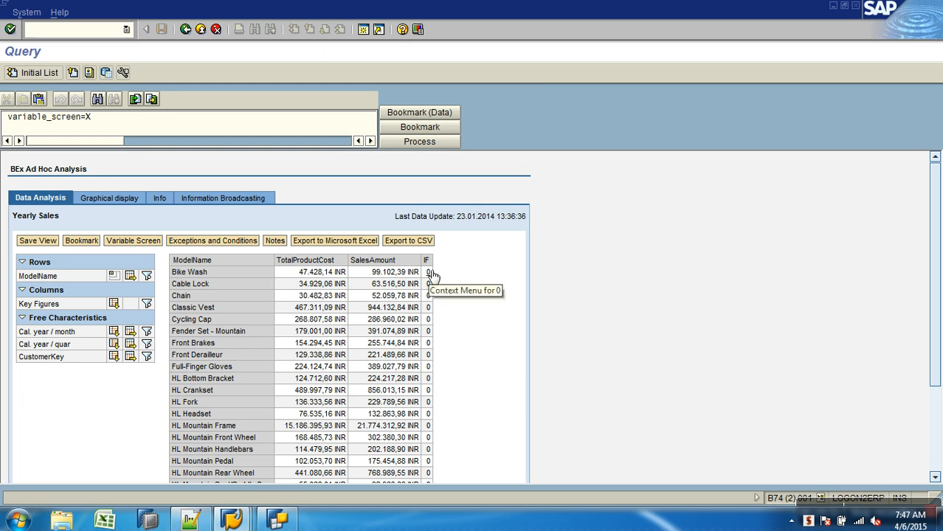
drag(936, 289, 930, 394)
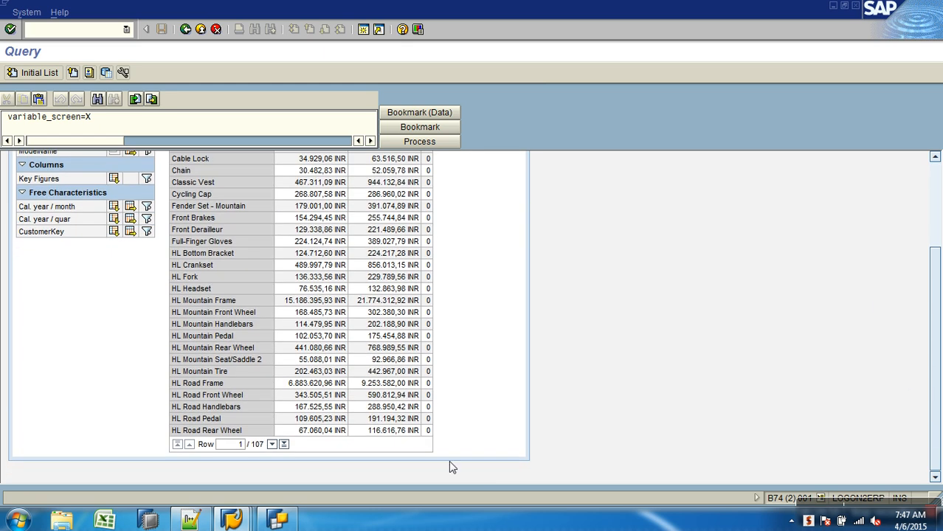
click(284, 445)
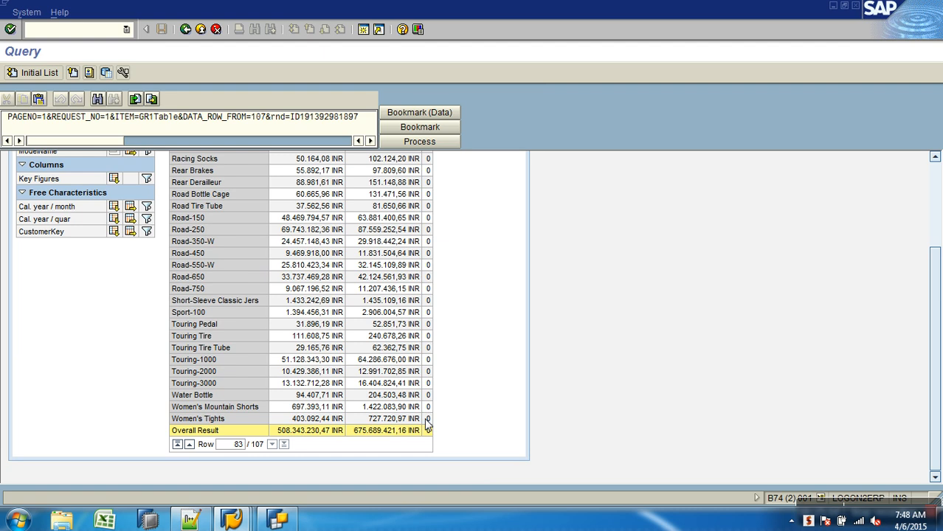
Switch back to BEx Query Designer and remove the IF key figure from the Key Figures columns
click(288, 522)
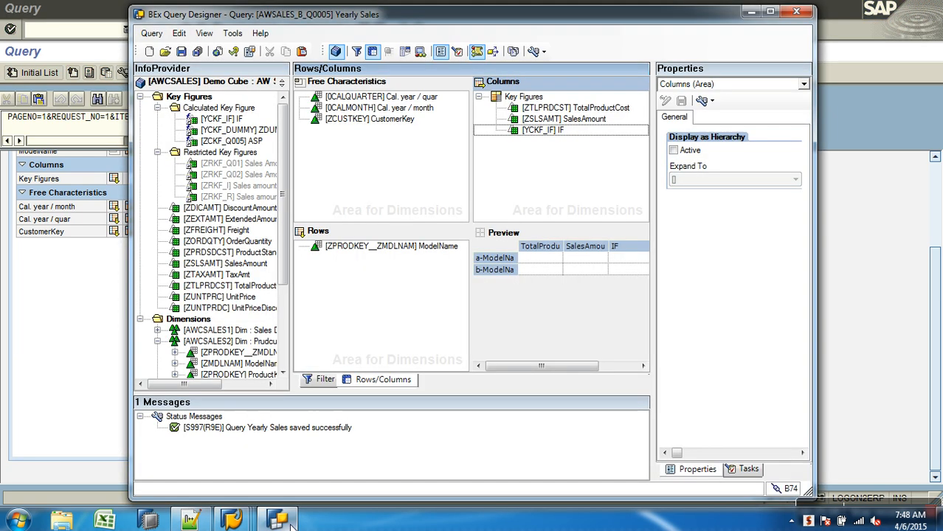
click(532, 132)
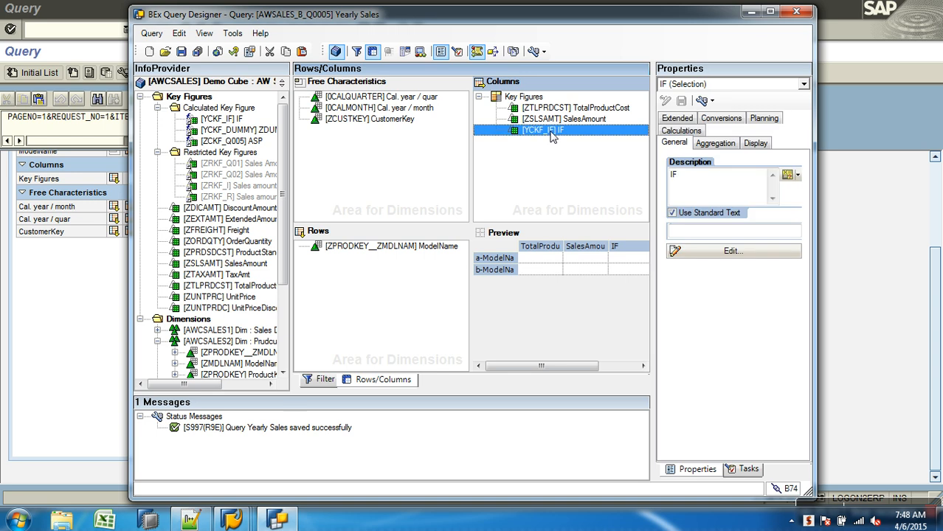
drag(532, 131, 236, 156)
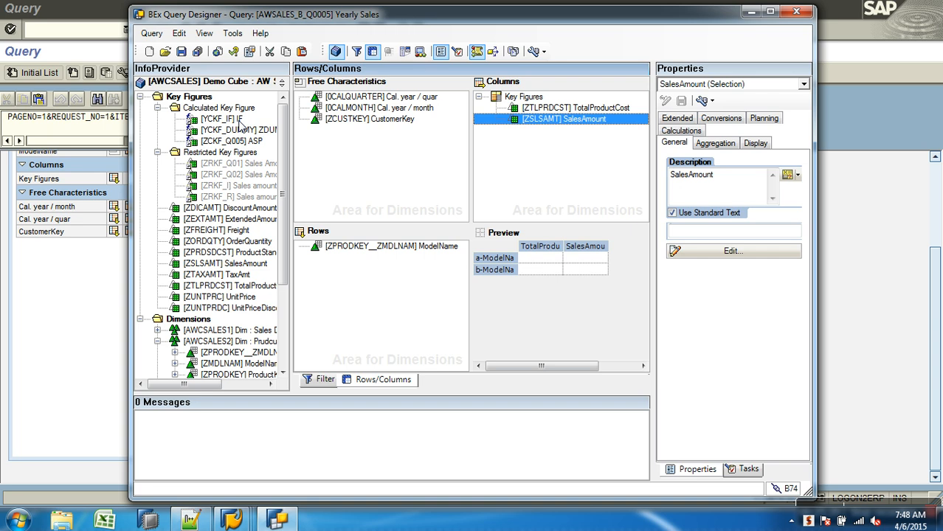
Open the IF calculated key figure in the InfoProvider for editing and clear its entire formula
click(208, 122)
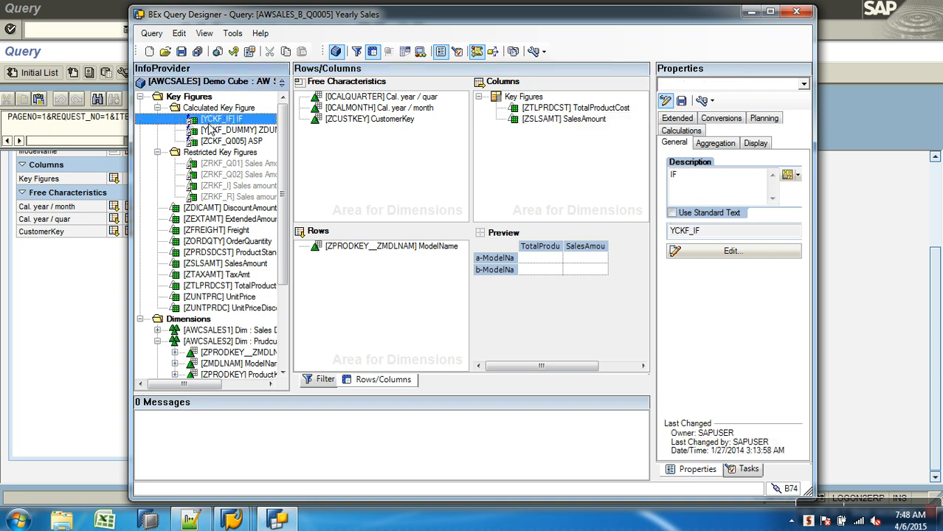
right_click(223, 121)
click(252, 126)
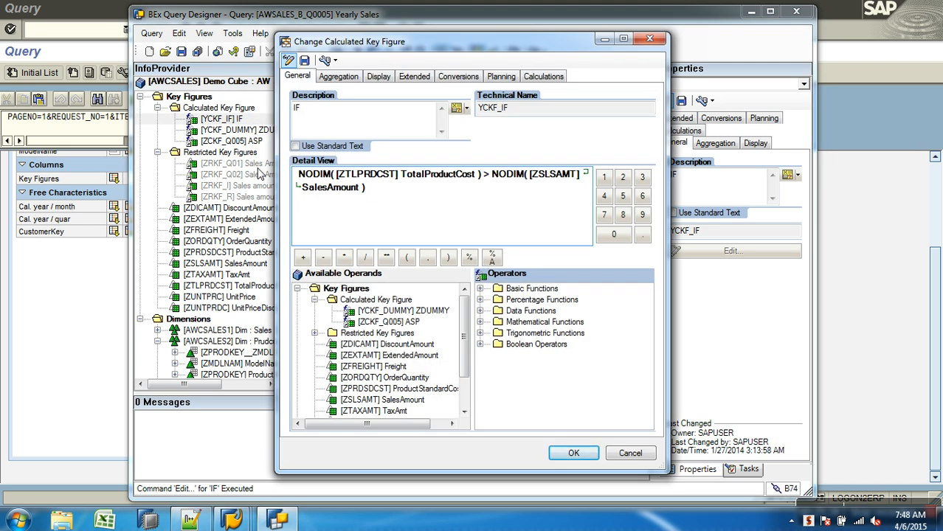
key(BackSpace)
key(BackSpace)
key(BackSpace)
key(BackSpace)
key(BackSpace)
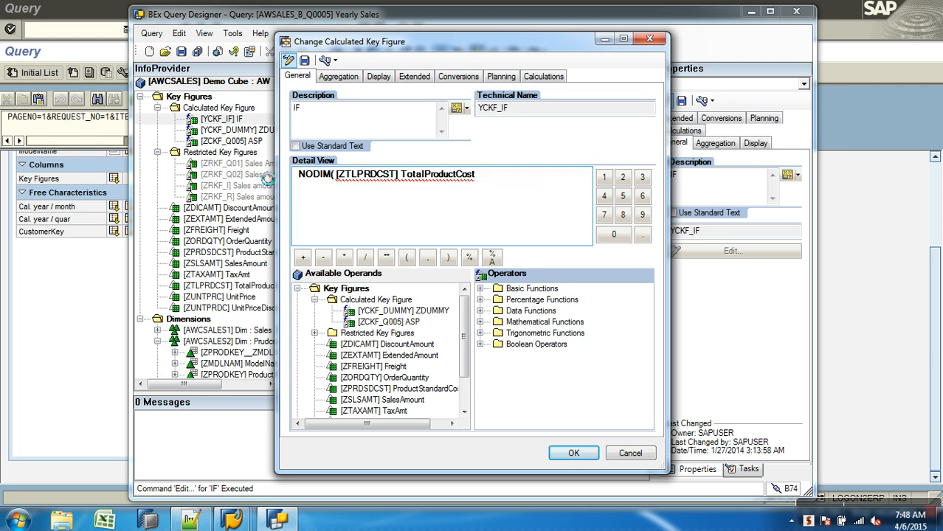
key(BackSpace)
key(BackSpace)
key(BackSpace)
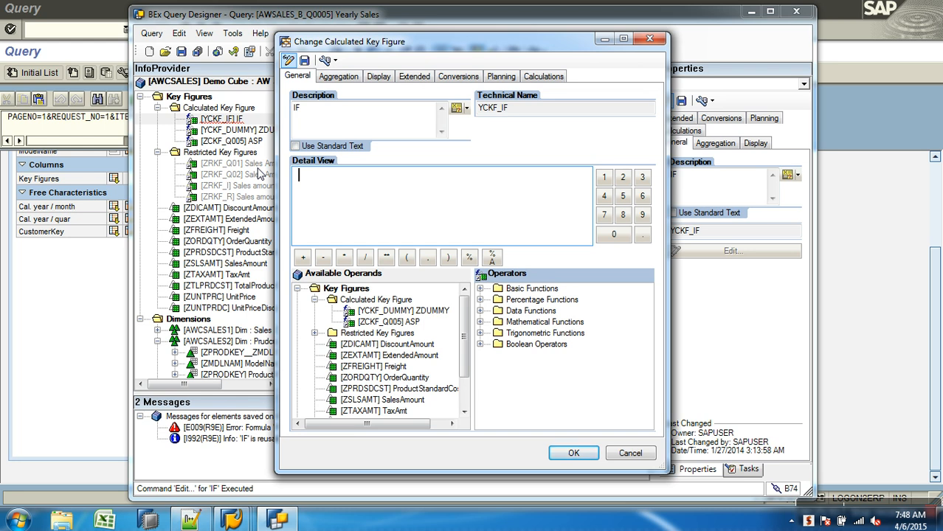
Begin rebuilding the emptied IF formula with NODIM around TotalProductCost
click(481, 312)
click(564, 369)
double_click(564, 369)
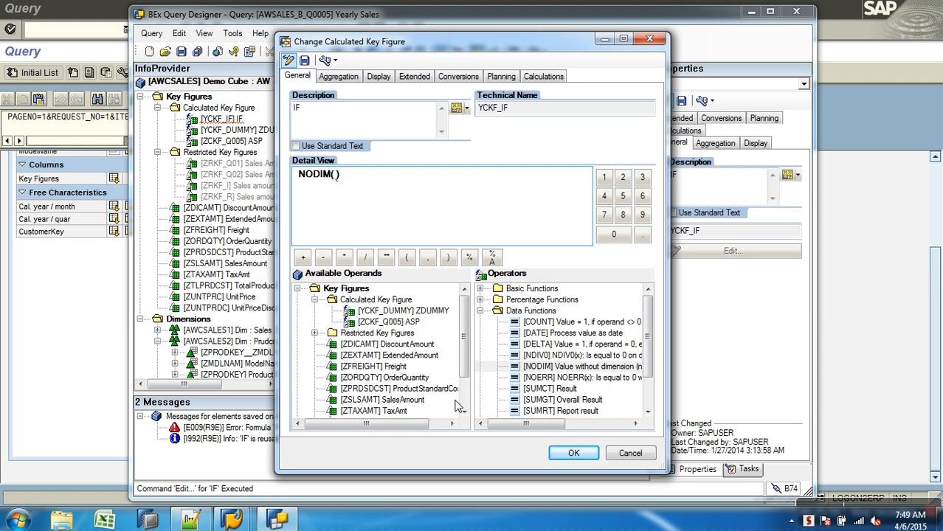
scroll(443, 369, down, 2)
double_click(414, 377)
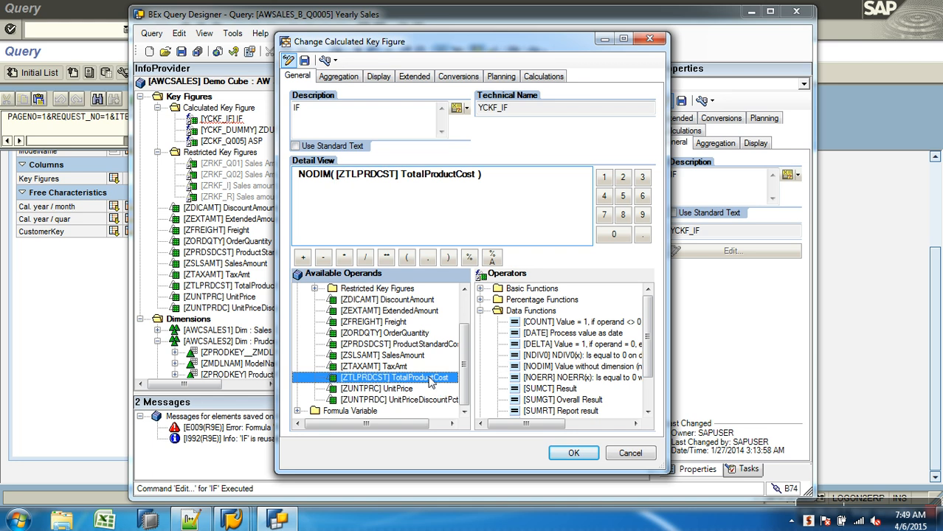
Extend the IF formula with the "is greater than" comparison against NODIM of SalesAmount
click(503, 178)
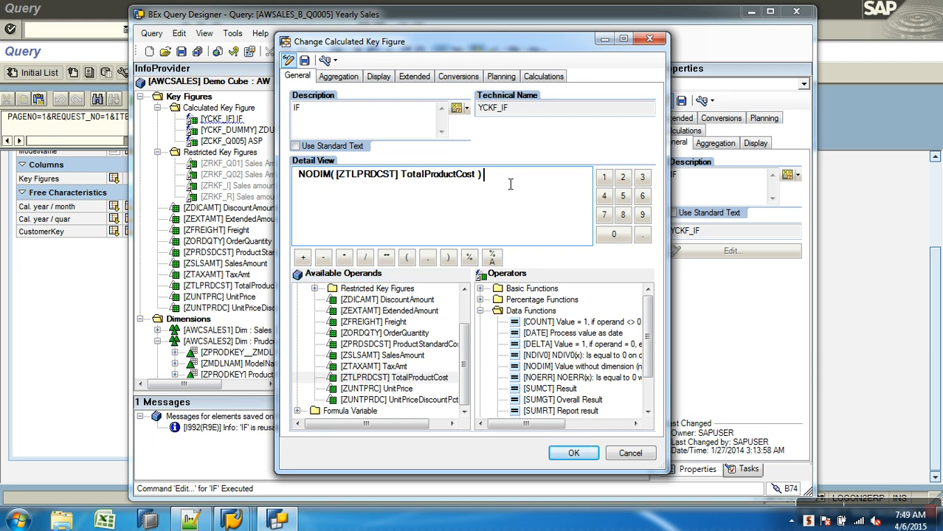
scroll(651, 396, down, 2)
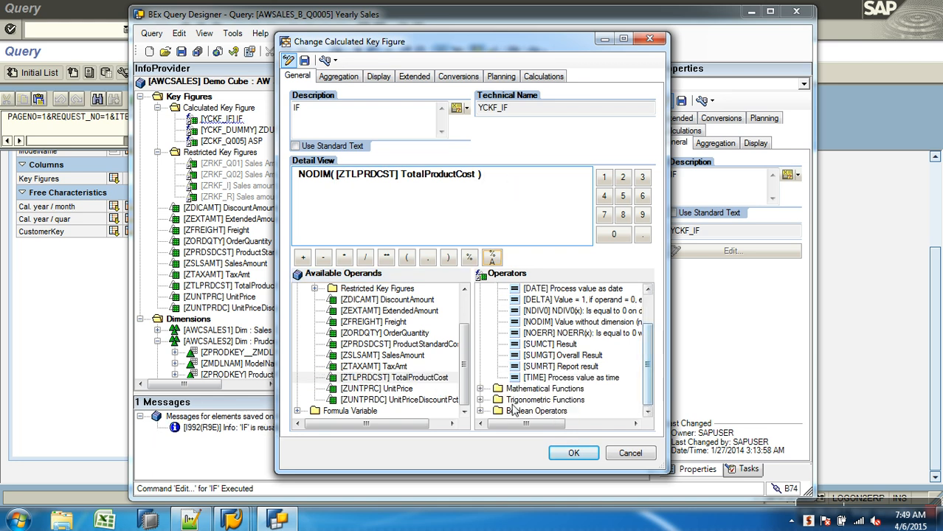
click(484, 413)
click(648, 411)
click(481, 412)
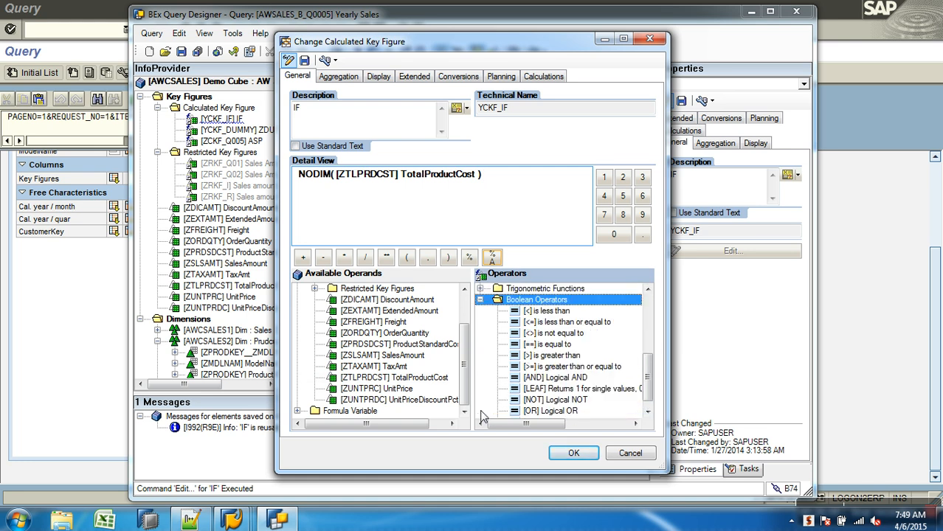
double_click(568, 355)
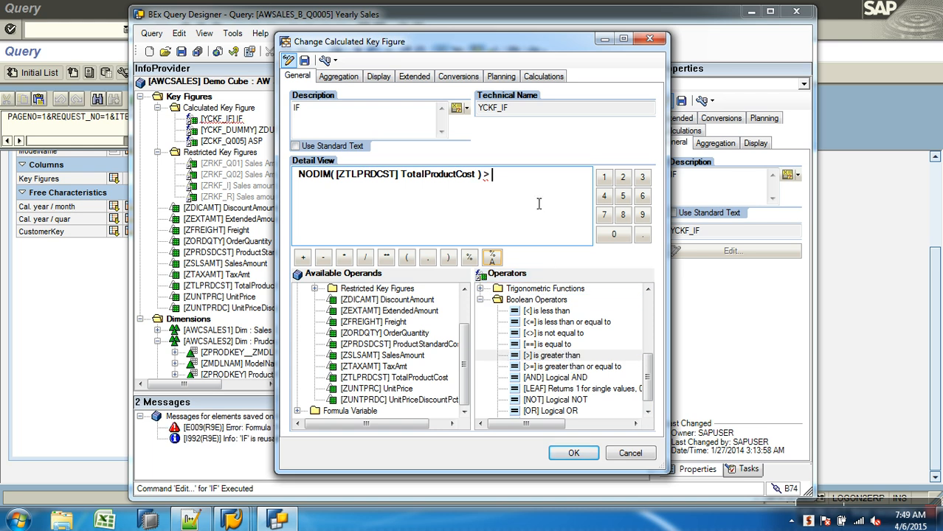
scroll(650, 337, up, 5)
double_click(560, 344)
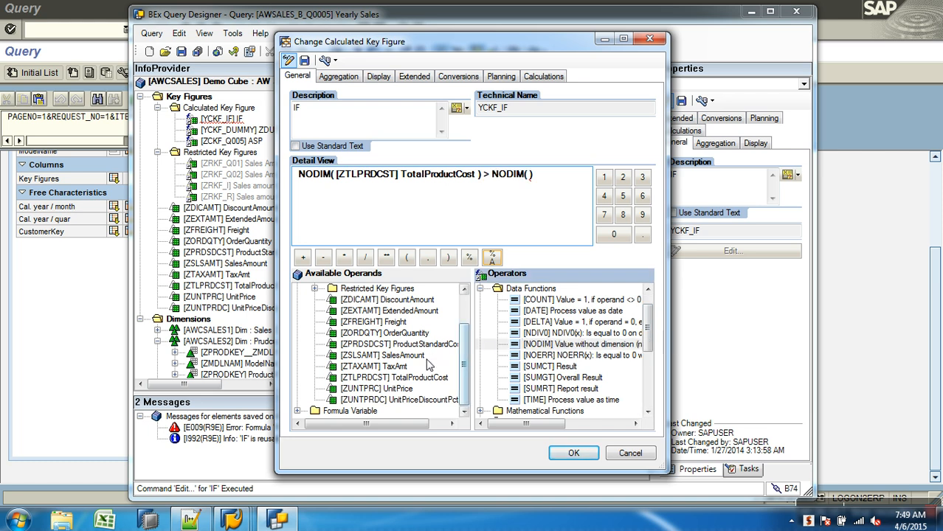
double_click(408, 358)
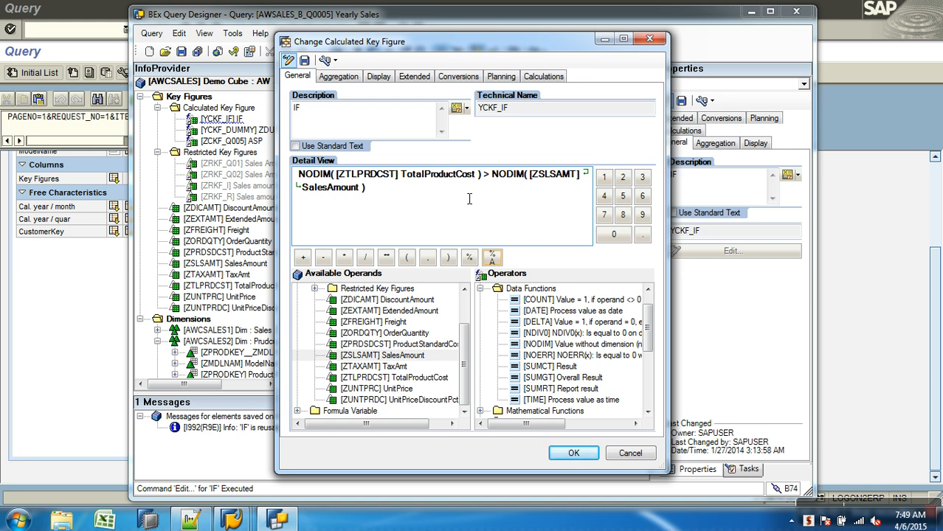
Multiply the comparison in the IF formula by NODIM of TotalProductCost
scroll(648, 410, down, 4)
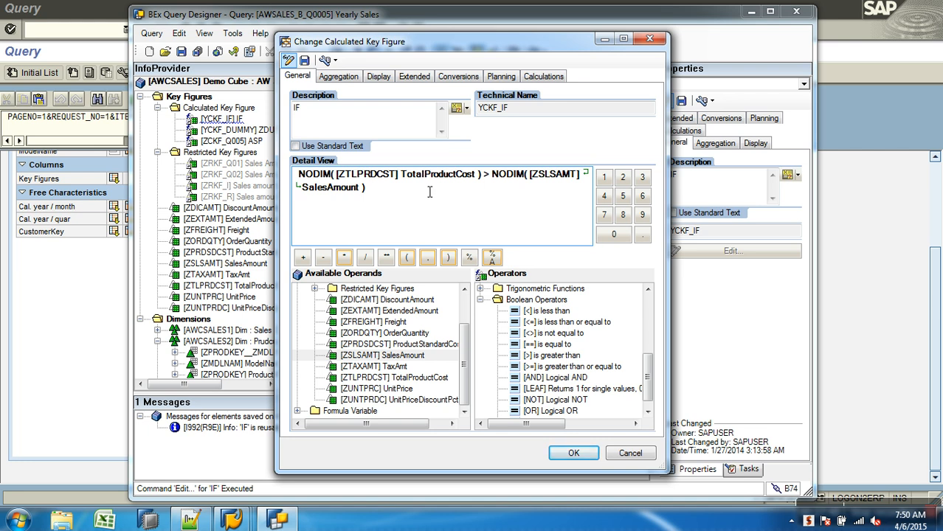
click(346, 261)
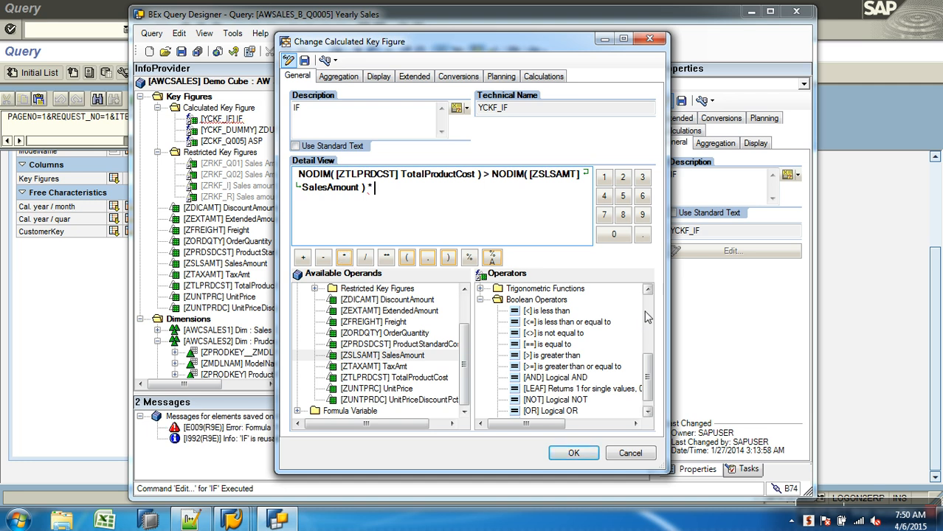
scroll(646, 318, up, 5)
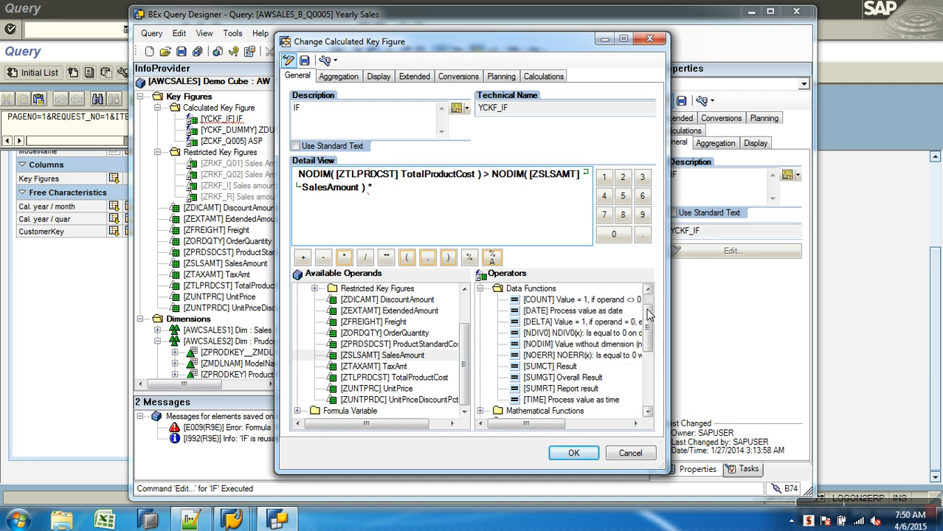
click(591, 334)
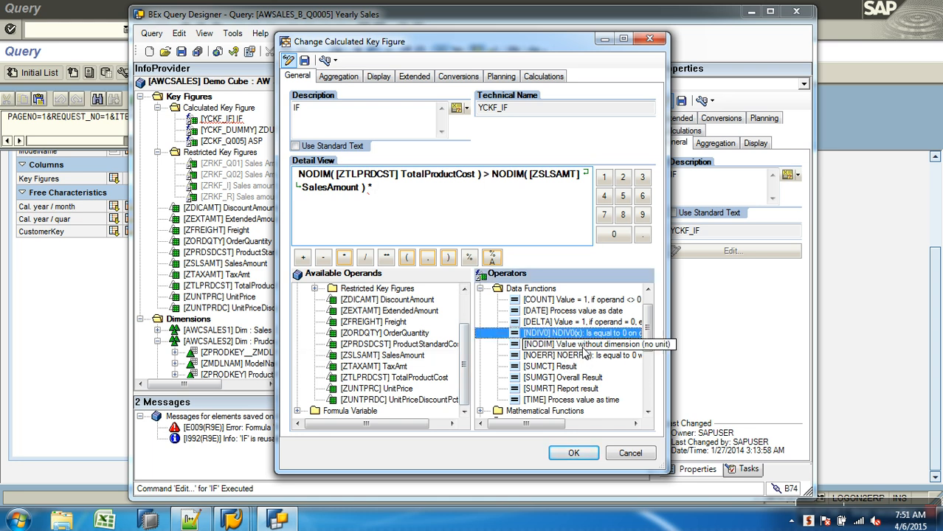
double_click(583, 345)
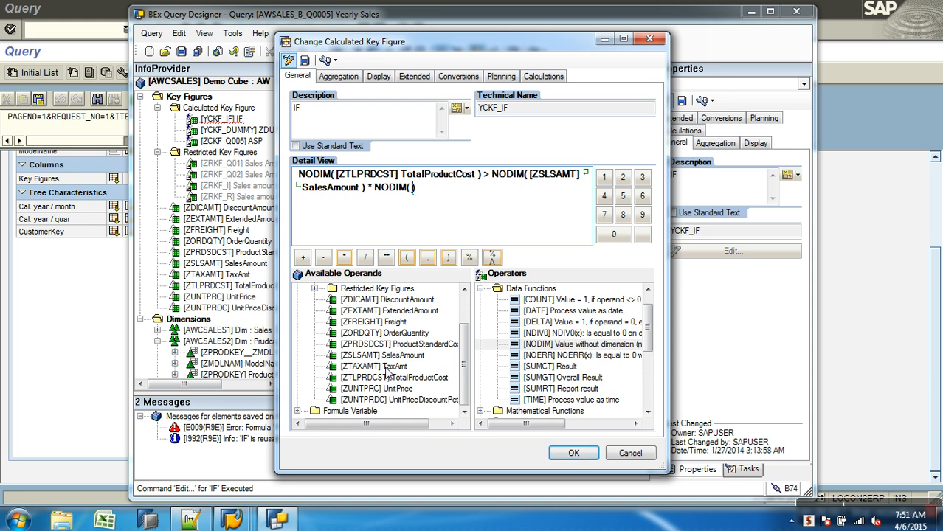
double_click(422, 377)
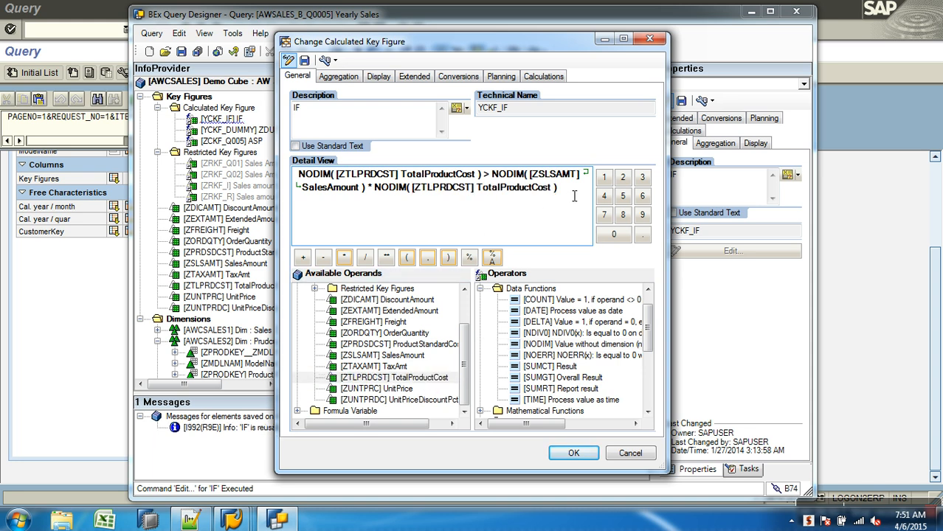
Add a second comparison to the IF formula, testing whether NODIM of SalesAmount is greater than NODIM of TotalProductCost
click(304, 258)
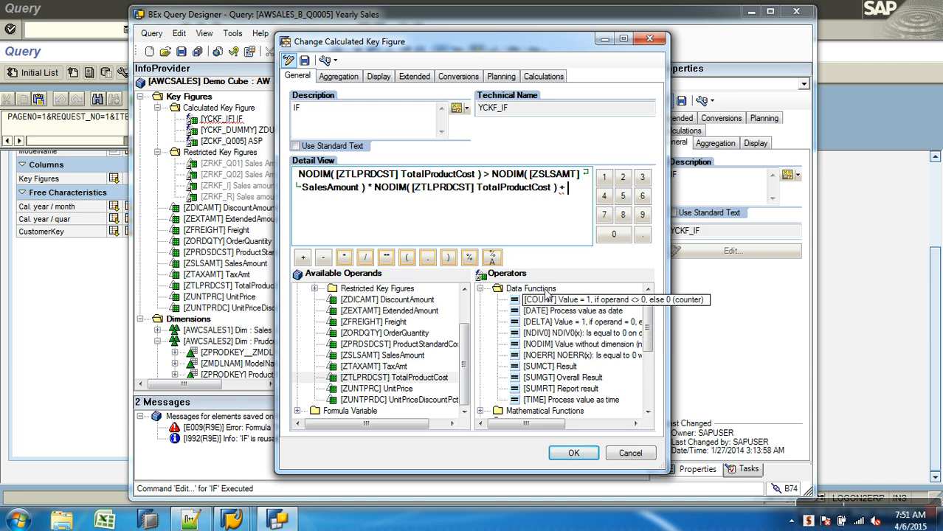
double_click(589, 345)
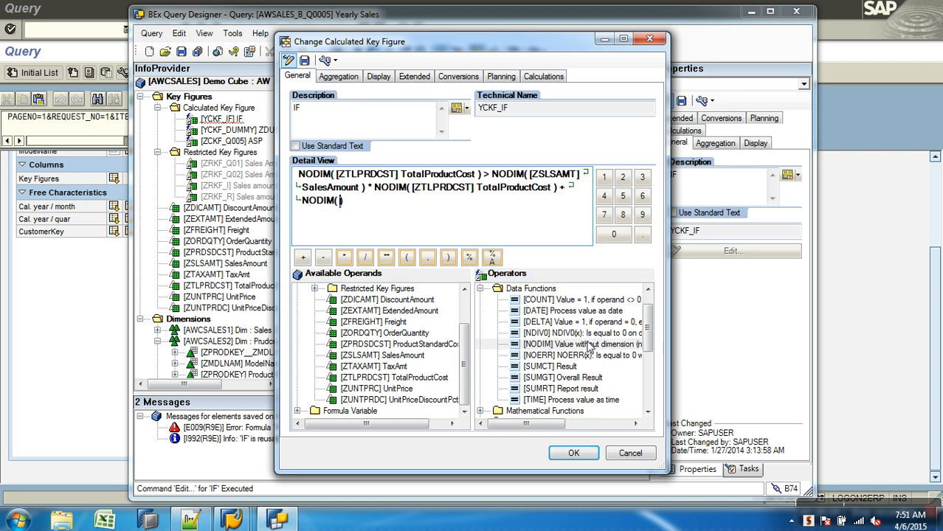
double_click(407, 357)
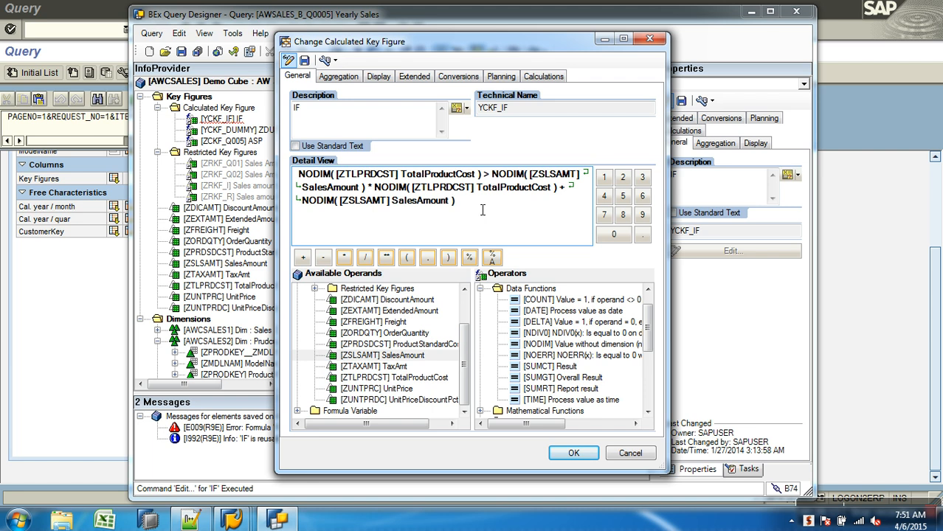
scroll(642, 354, down, 5)
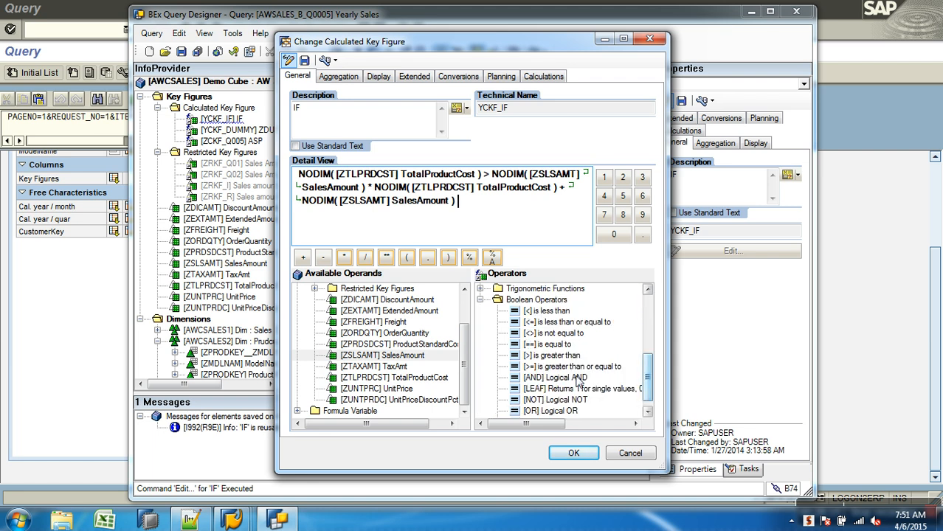
double_click(561, 355)
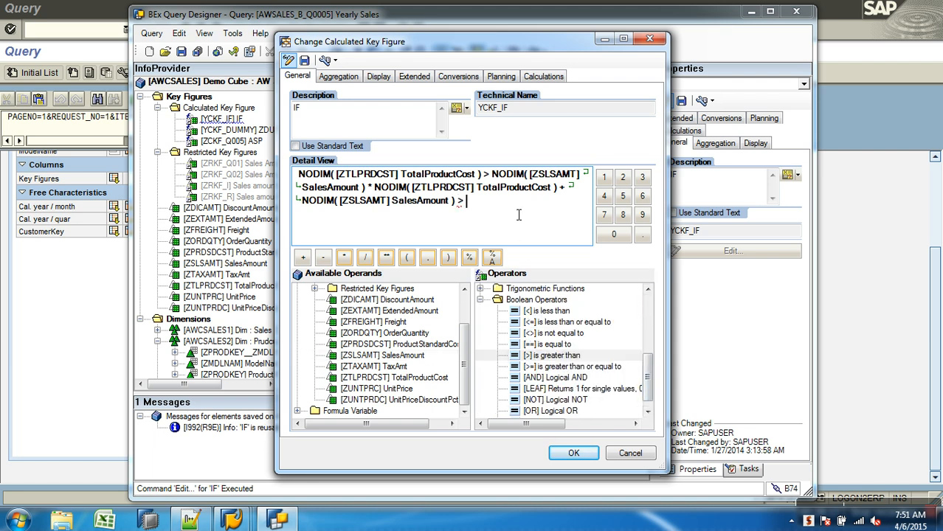
scroll(572, 347, up, 5)
double_click(573, 346)
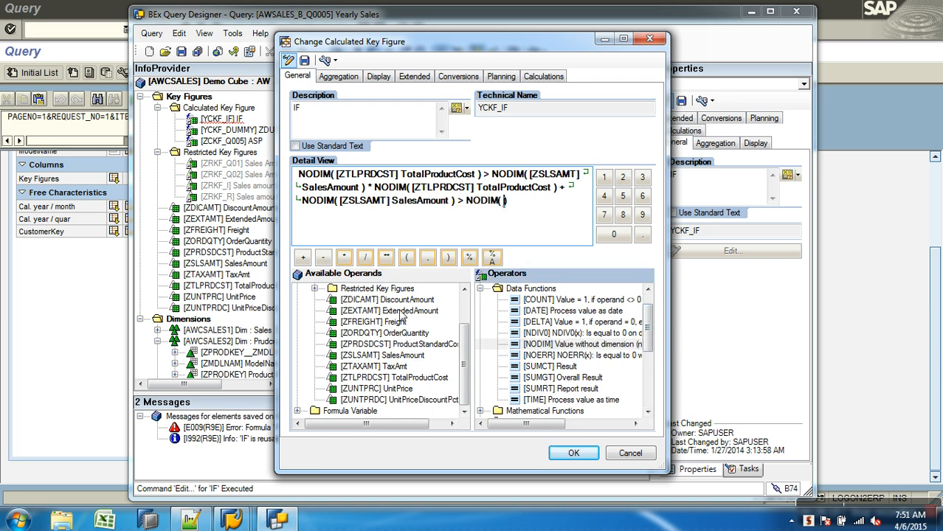
double_click(421, 378)
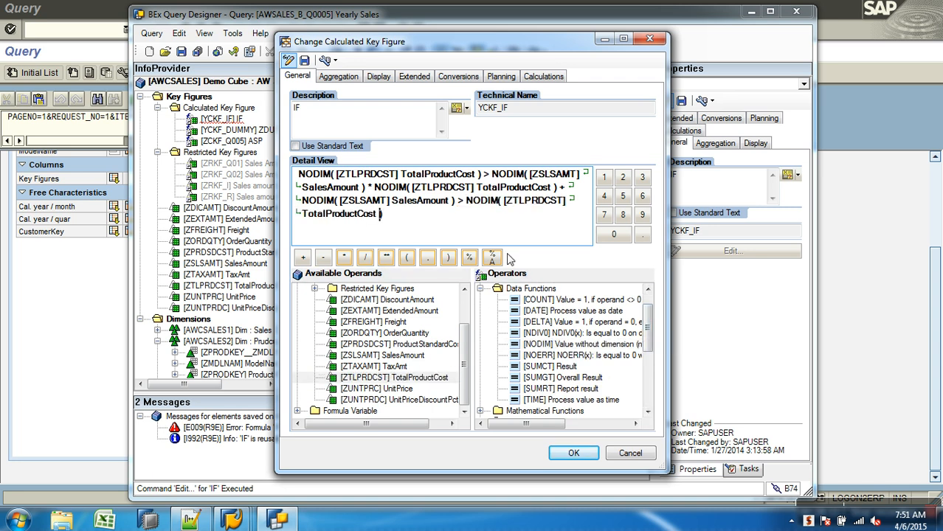
Multiply the second comparison in the IF formula by NODIM of SalesAmount
click(346, 258)
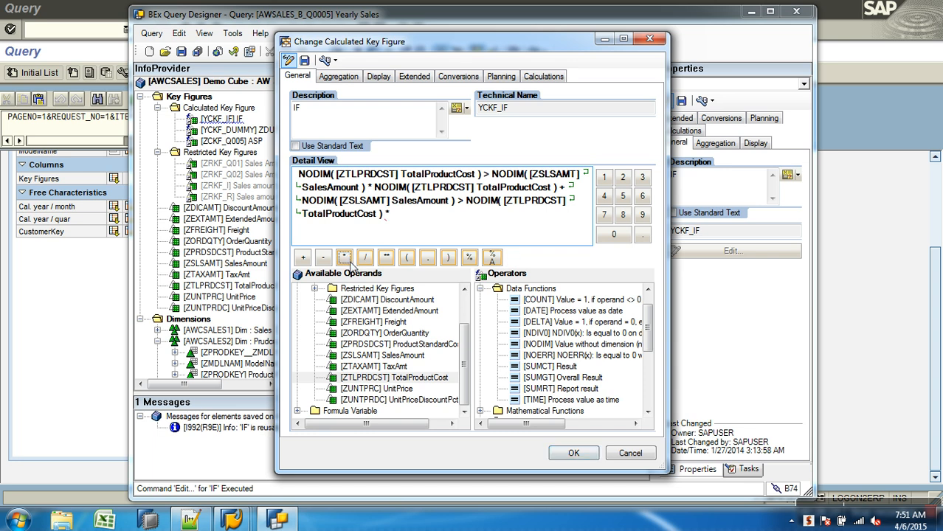
click(570, 346)
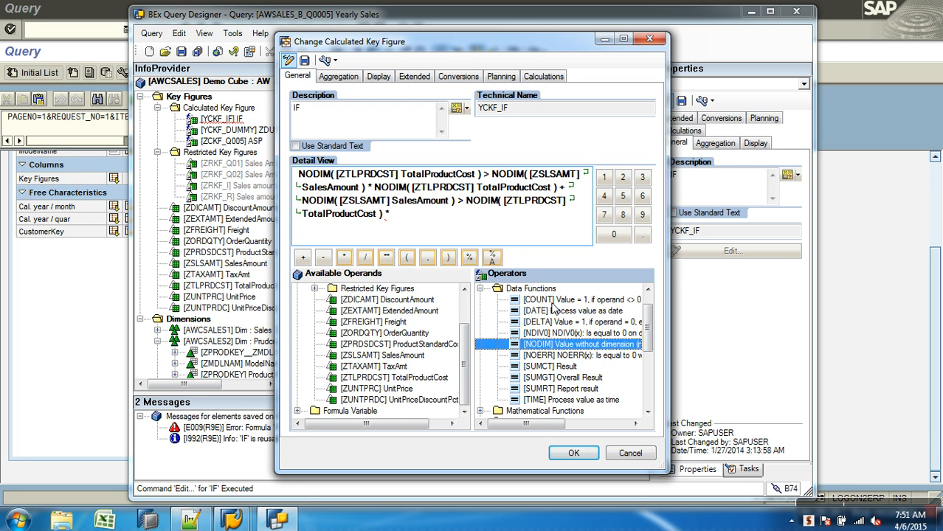
double_click(574, 351)
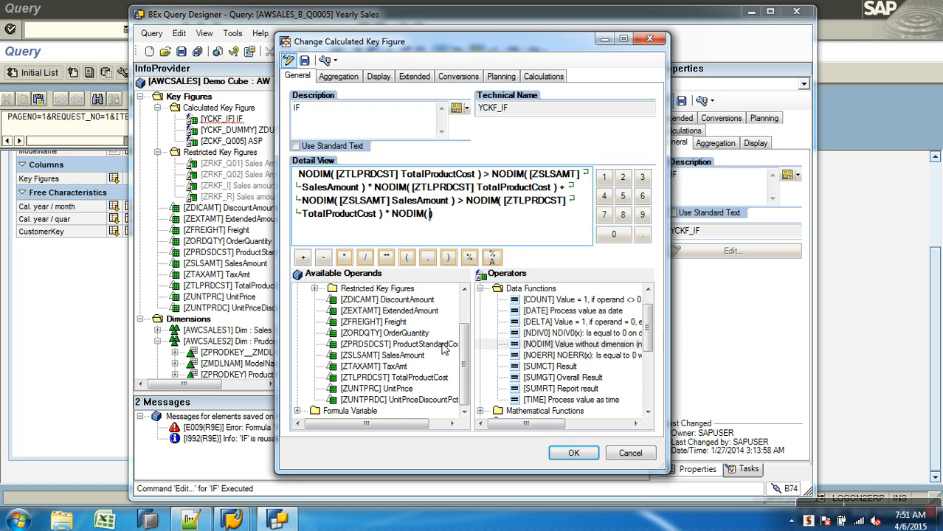
double_click(417, 356)
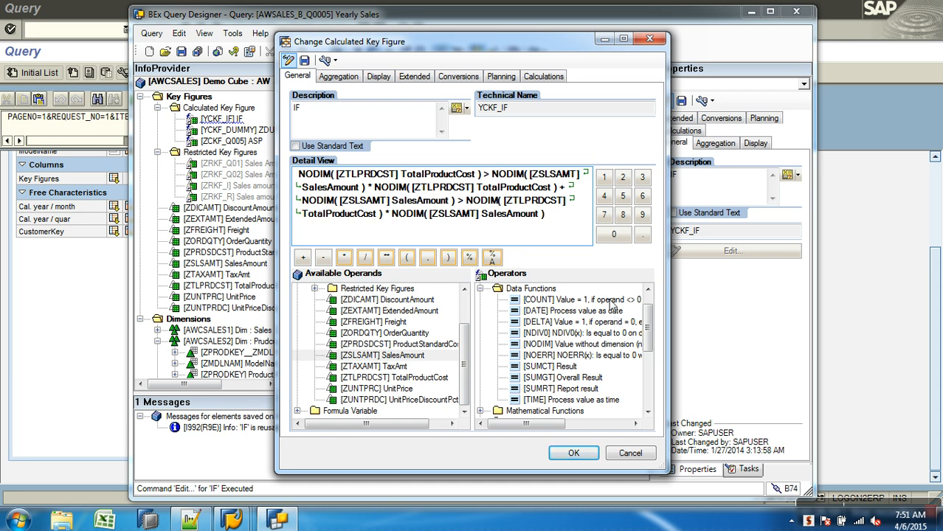
Review the operands of both comparisons and the plus sign joining them in the completed IF formula
click(472, 175)
click(562, 181)
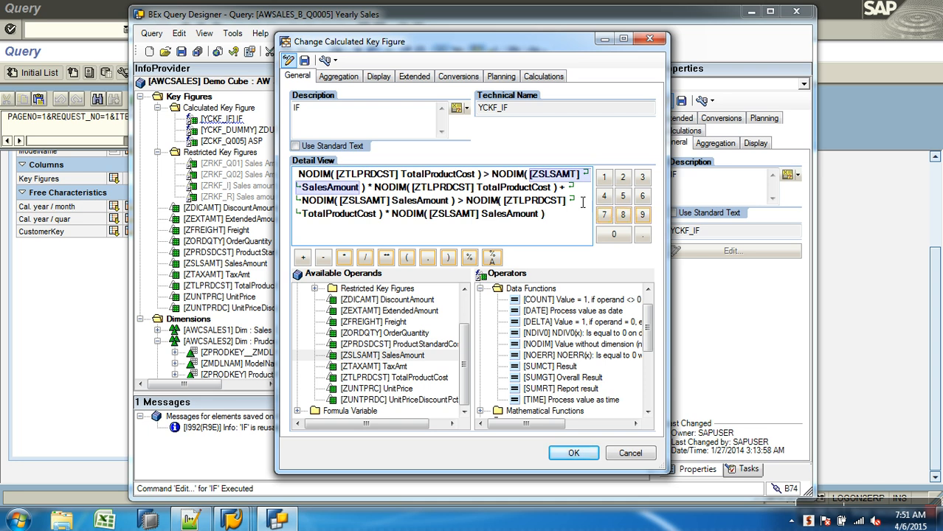
click(562, 188)
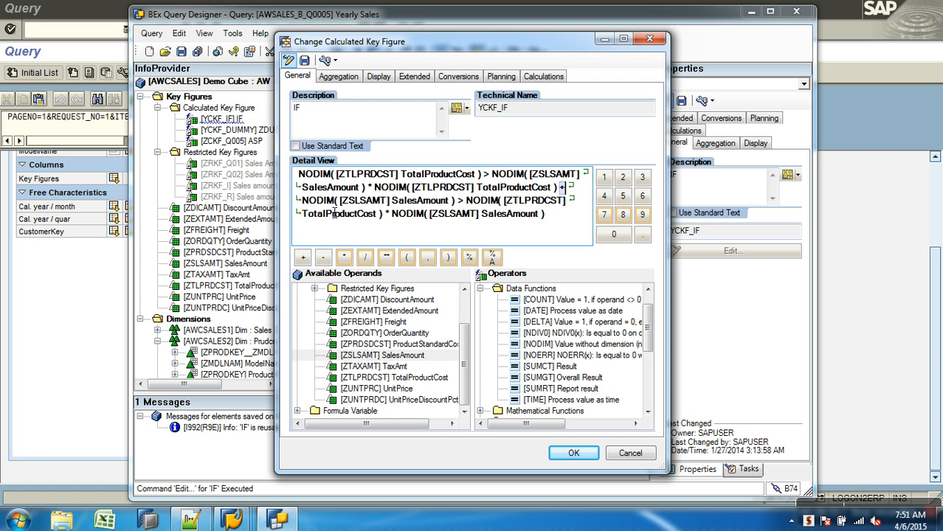
click(408, 206)
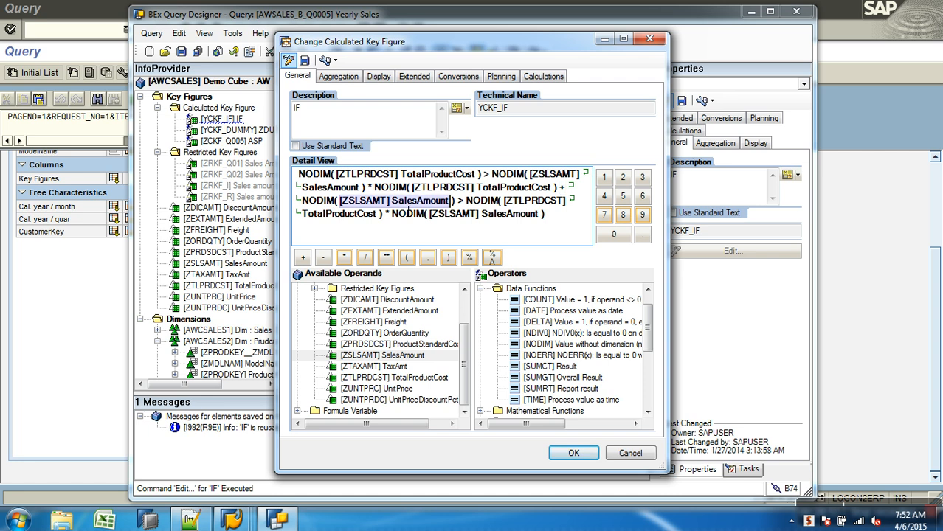
click(523, 206)
click(423, 178)
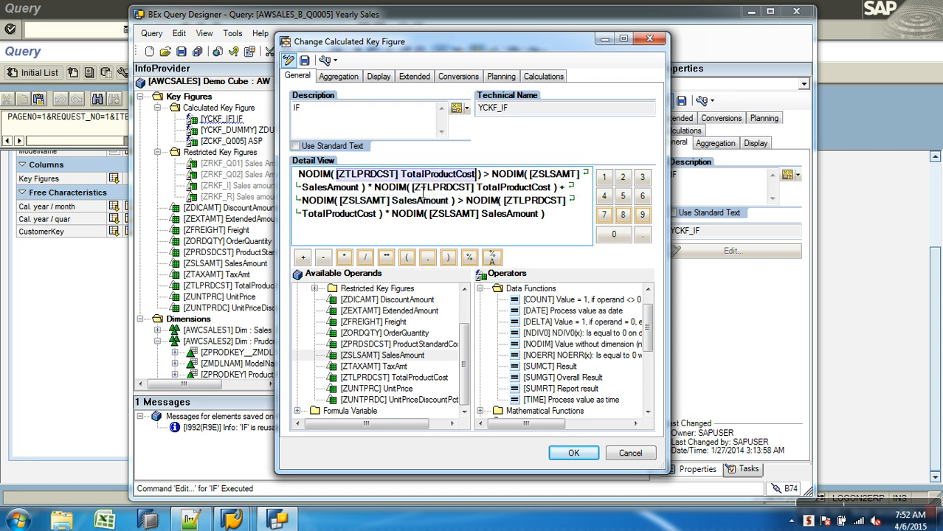
click(411, 203)
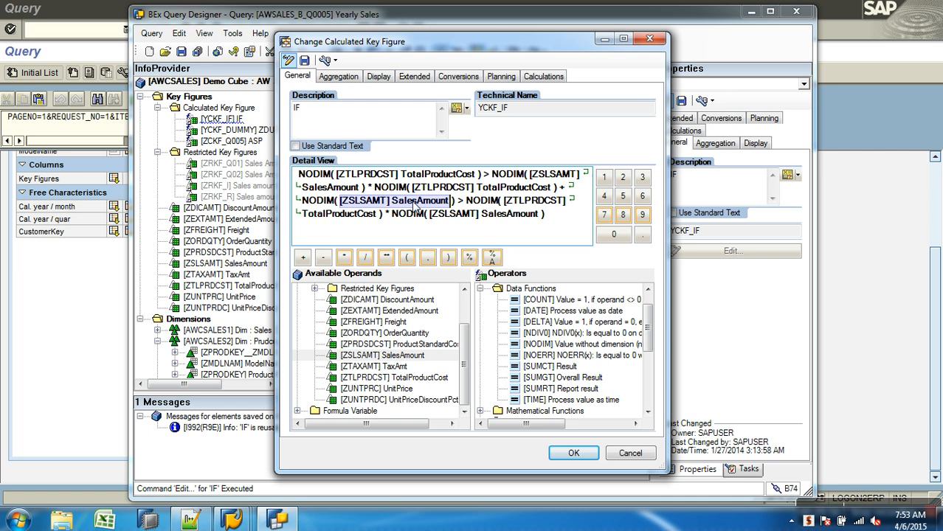
Accept the rebuilt IF formula and save the Yearly Sales query
click(574, 454)
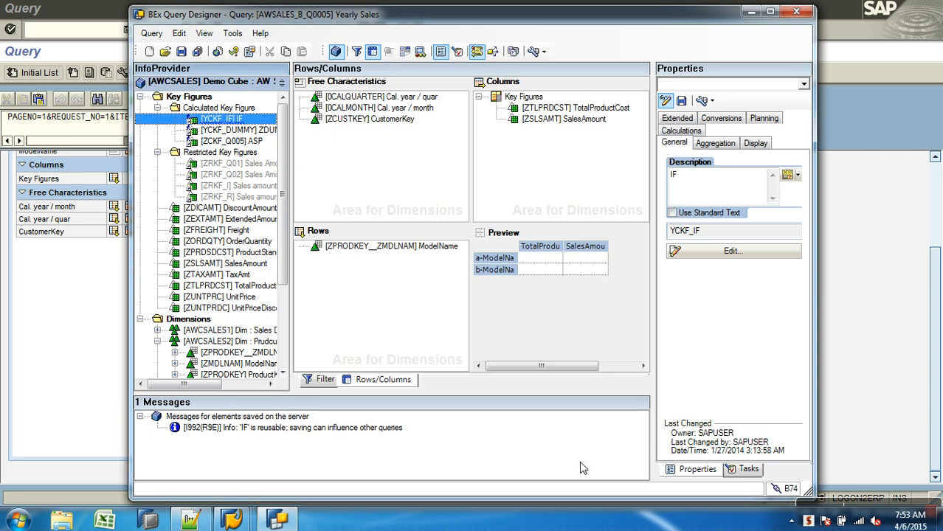
click(180, 51)
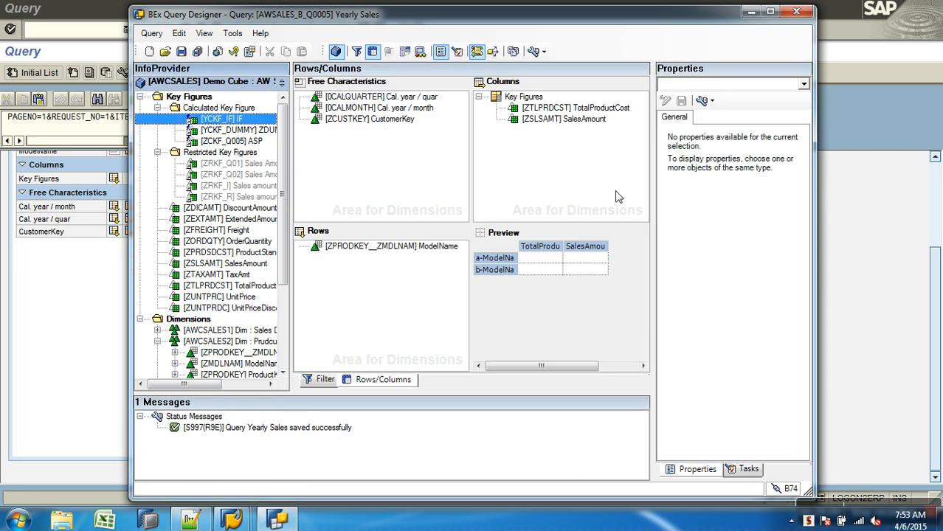
click(99, 316)
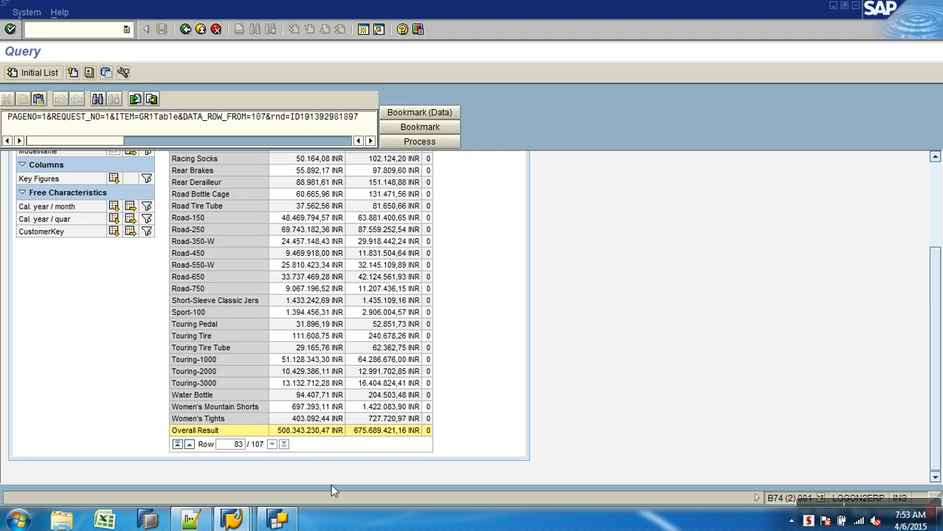
Add the IF calculated key figure to the Key Figures columns below SalesAmount and save the query
click(279, 522)
drag(223, 119, 517, 134)
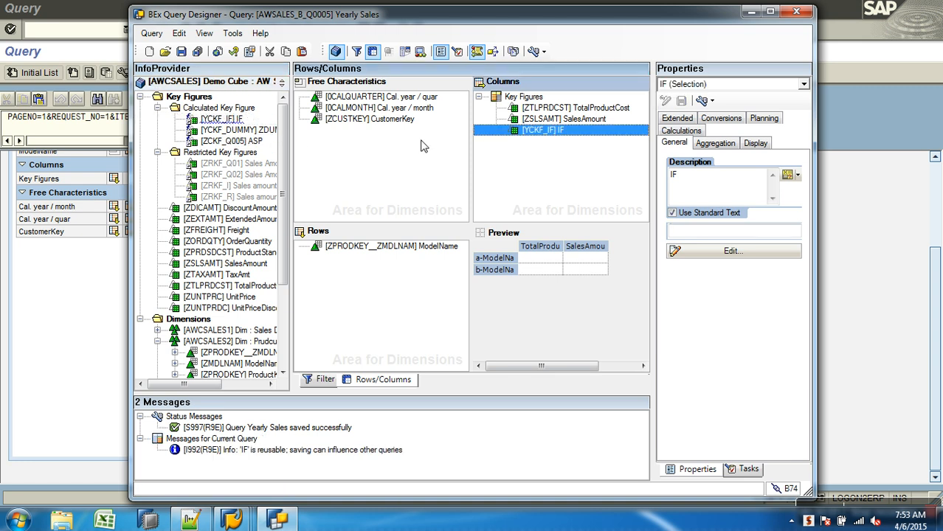
click(181, 53)
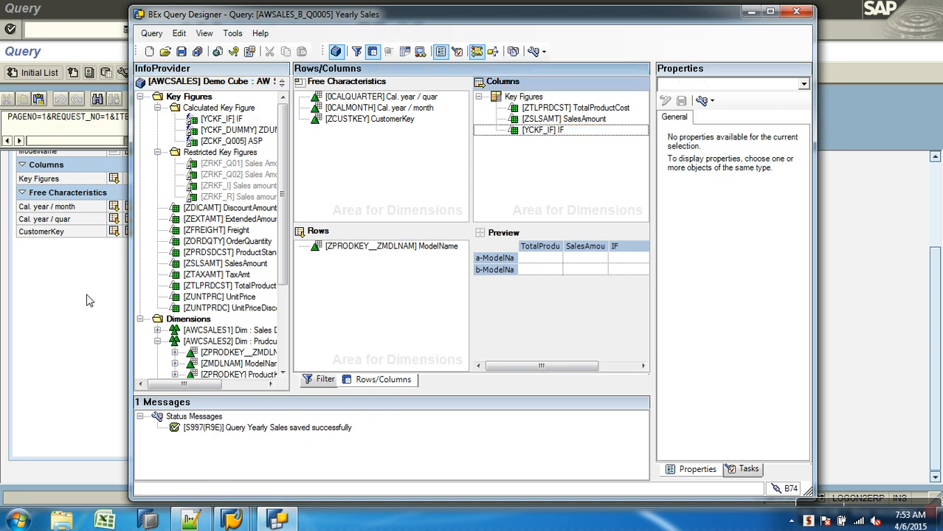
Switch to SAP GUI, rerun the Yearly Sales query to check the IF column, and return to the Query Monitor
click(87, 299)
click(185, 28)
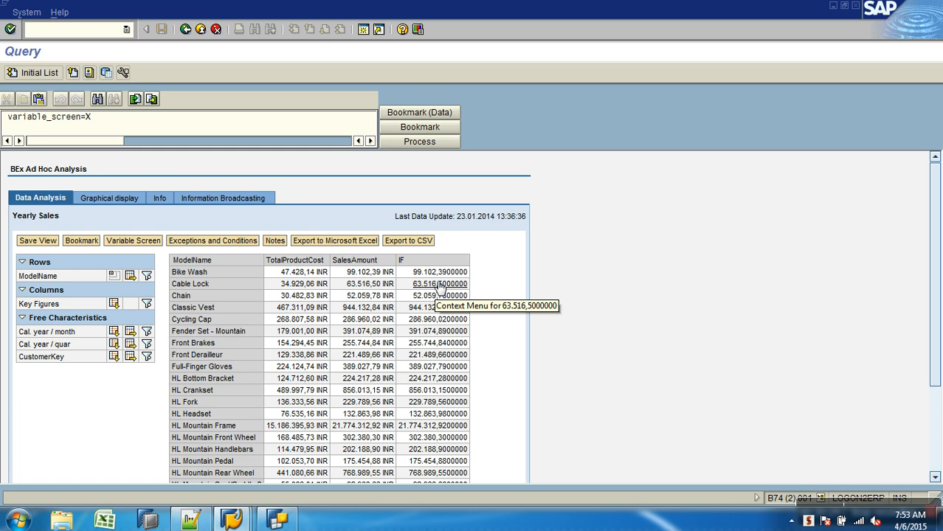
click(200, 31)
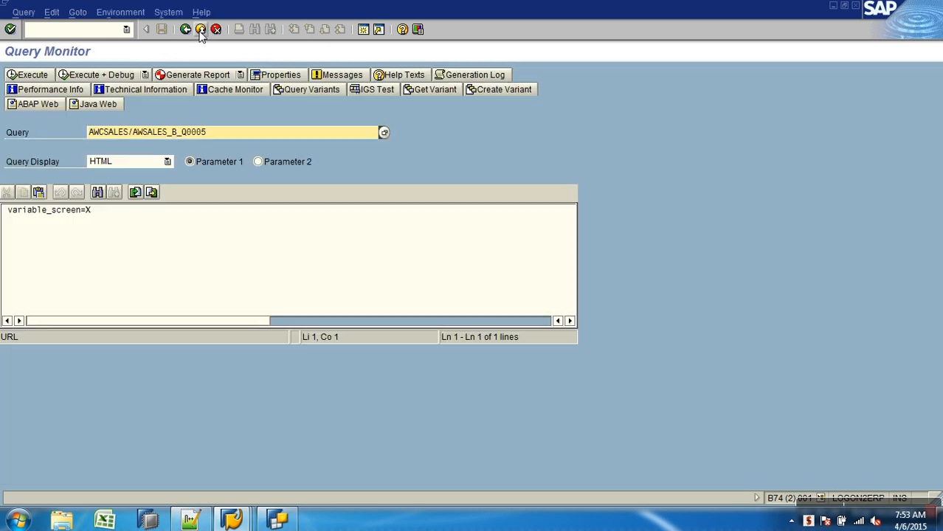
Switch to BEx Query Designer and remove the IF key figure from the Key Figures columns
click(277, 520)
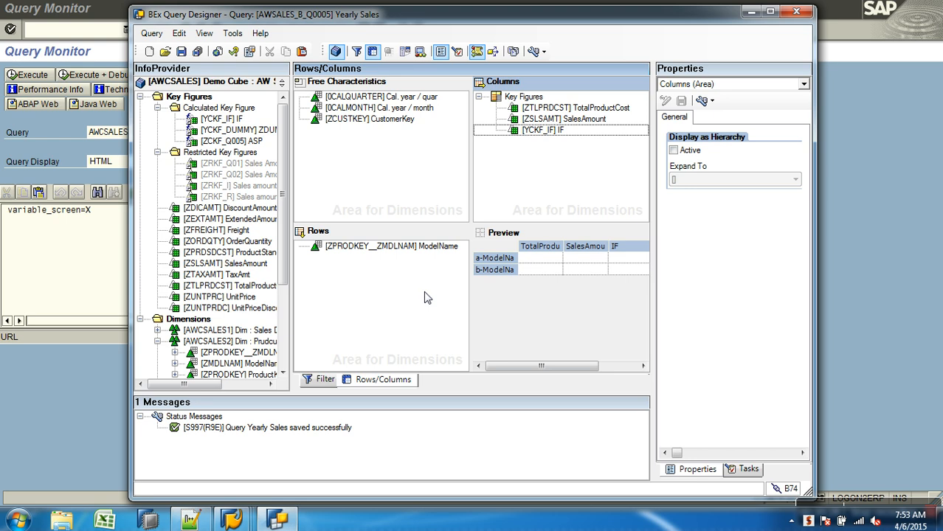
click(543, 131)
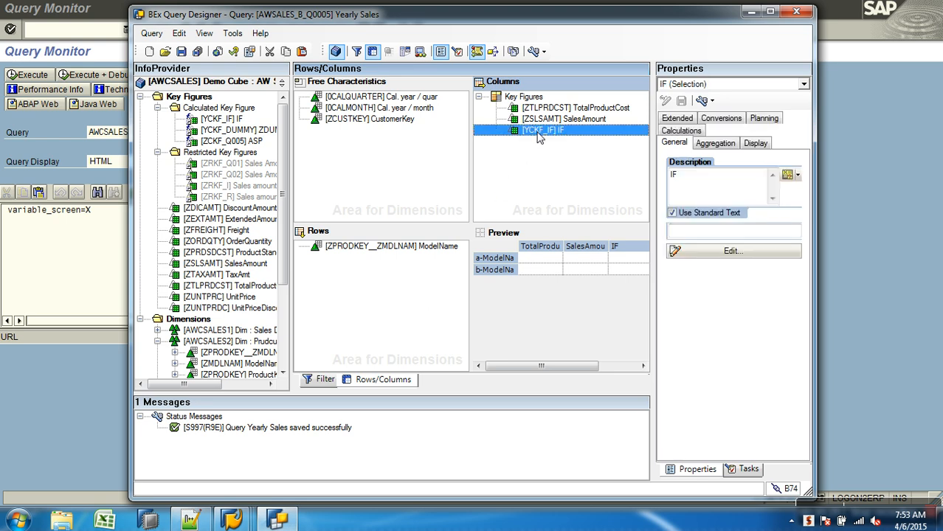
drag(539, 137, 255, 149)
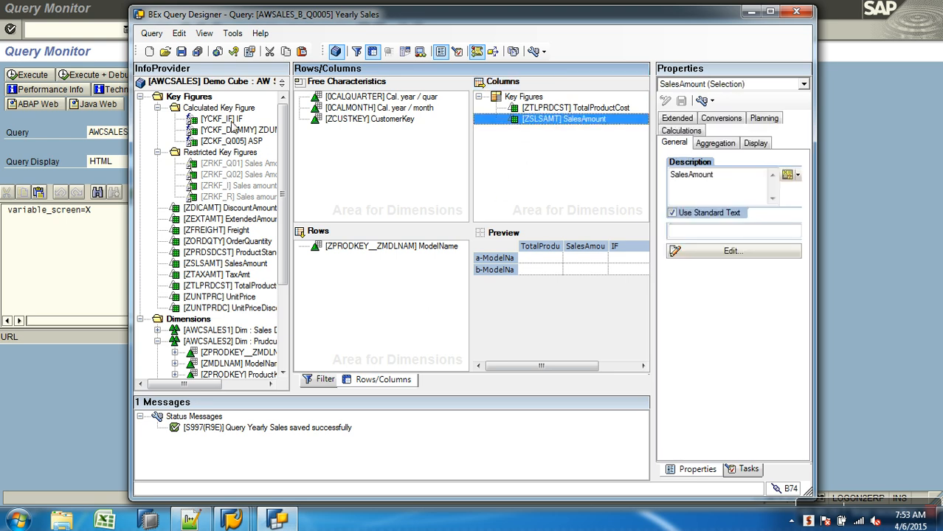
Edit the IF calculated key figure and delete everything in its formula after the first comparison of TotalProductCost and SalesAmount
right_click(231, 122)
click(260, 127)
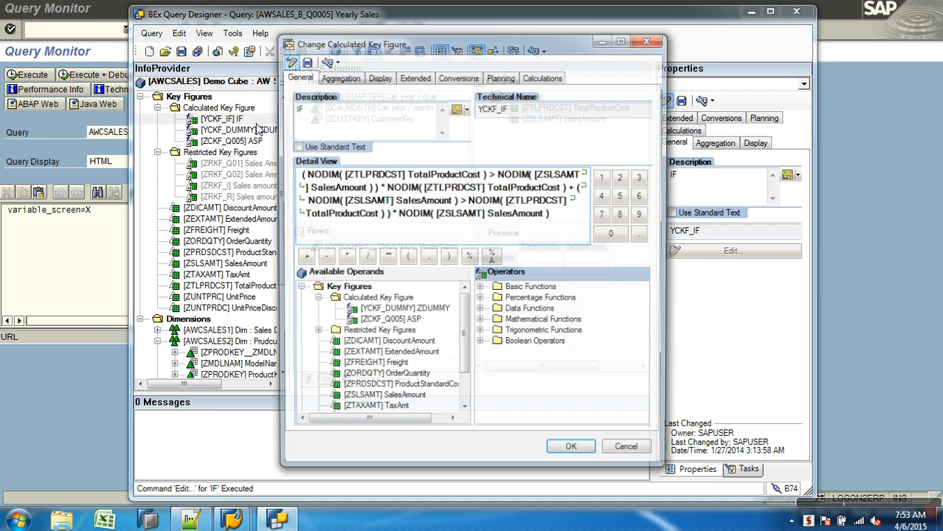
drag(555, 216, 384, 188)
key(Delete)
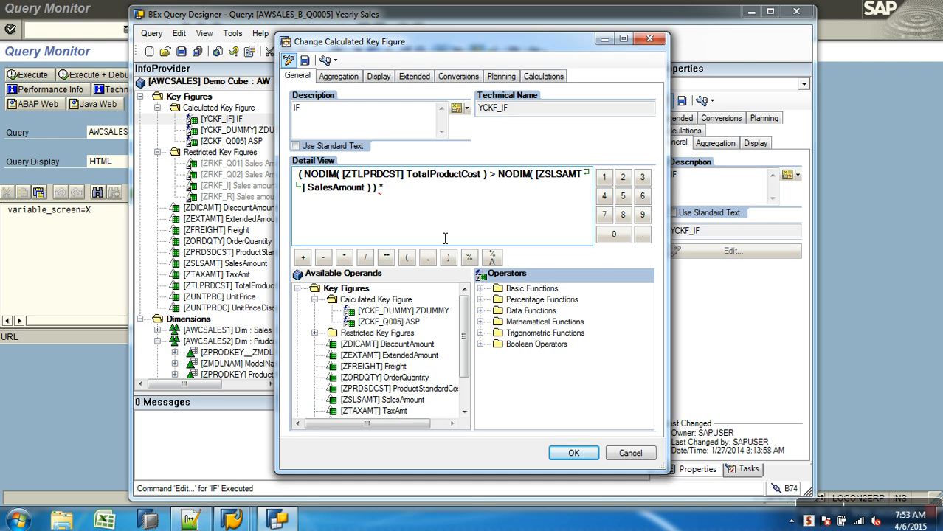
click(430, 197)
key(BackSpace)
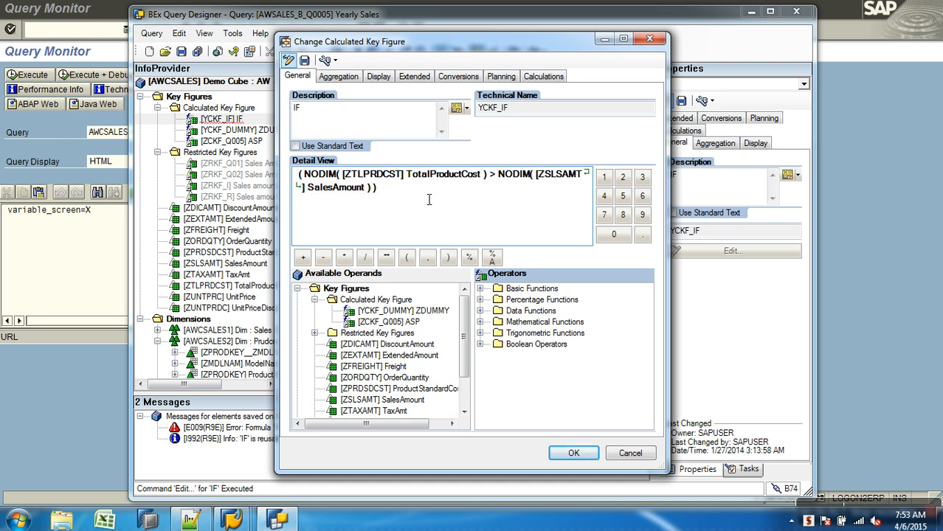
Replace the greater-than operator in the IF formula with the Boolean operator "is less than", then save and accept the key figure
click(498, 178)
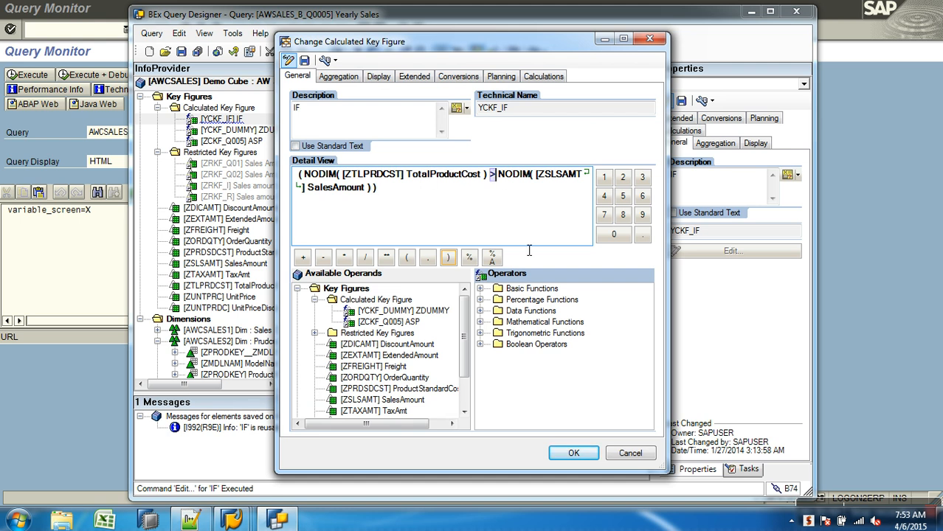
click(480, 344)
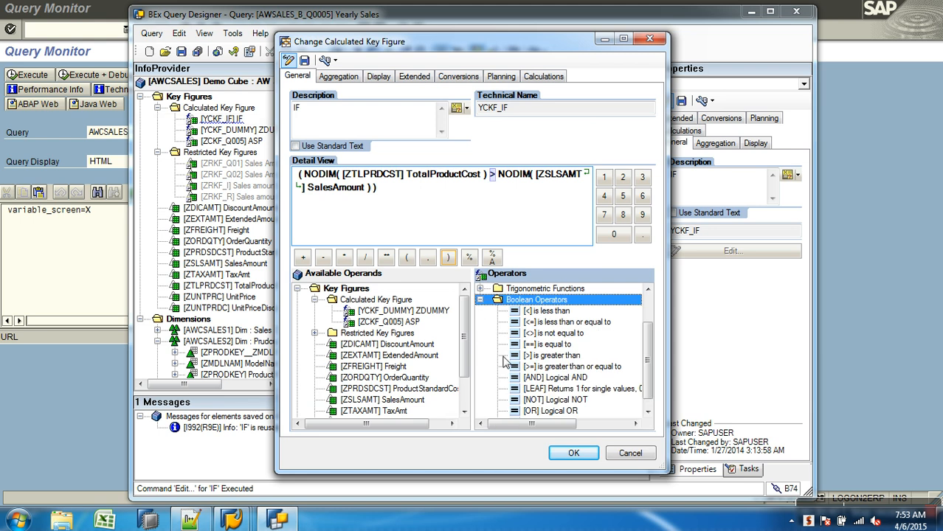
double_click(546, 310)
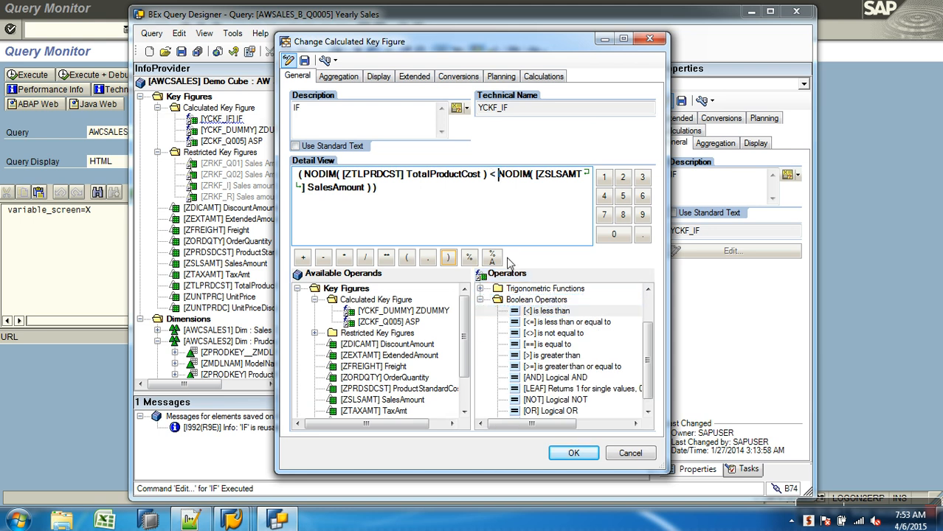
click(303, 60)
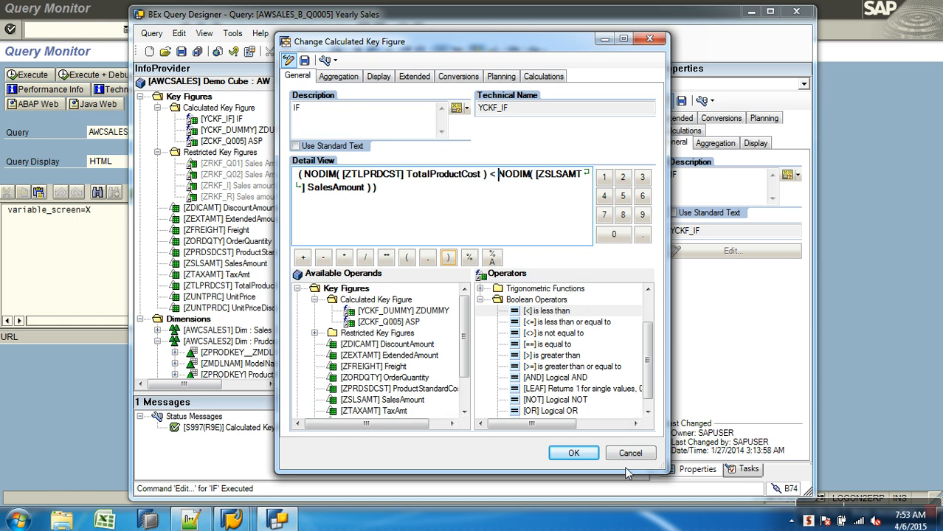
click(574, 455)
Put the edited IF key figure back in the columns below SalesAmount and save the Yearly Sales query
drag(221, 119, 521, 131)
click(181, 50)
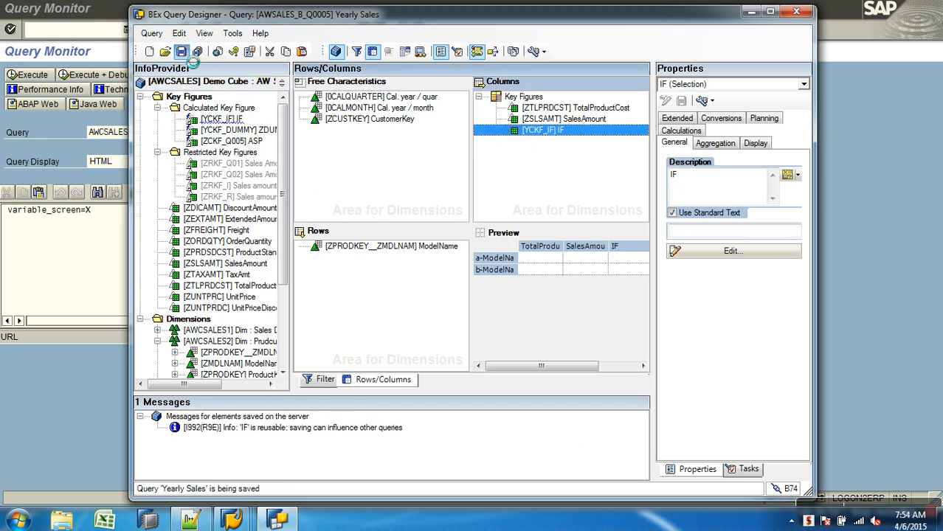
Switch to SAP GUI, reopen transaction RSRT, rerun the query and check the IF column down to the Overall Result on the last page
click(109, 370)
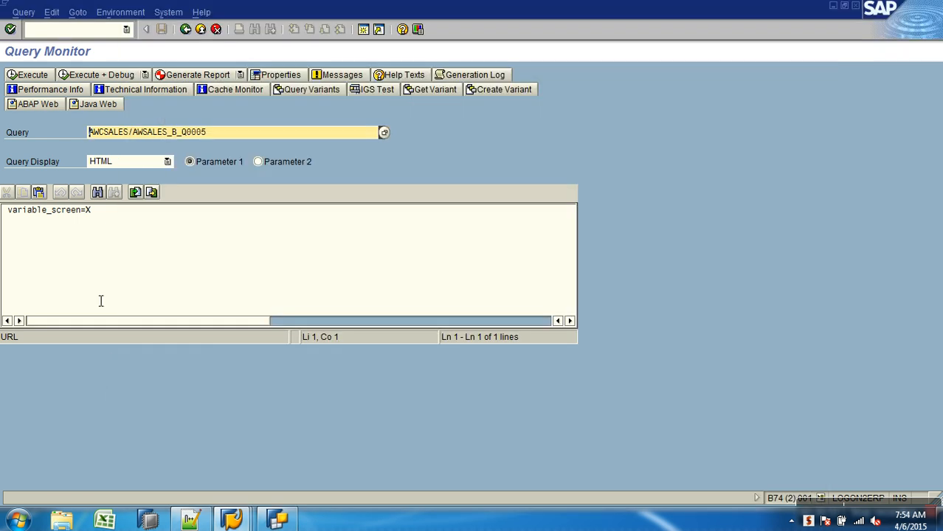
click(185, 30)
text(RSRT)
key(Return)
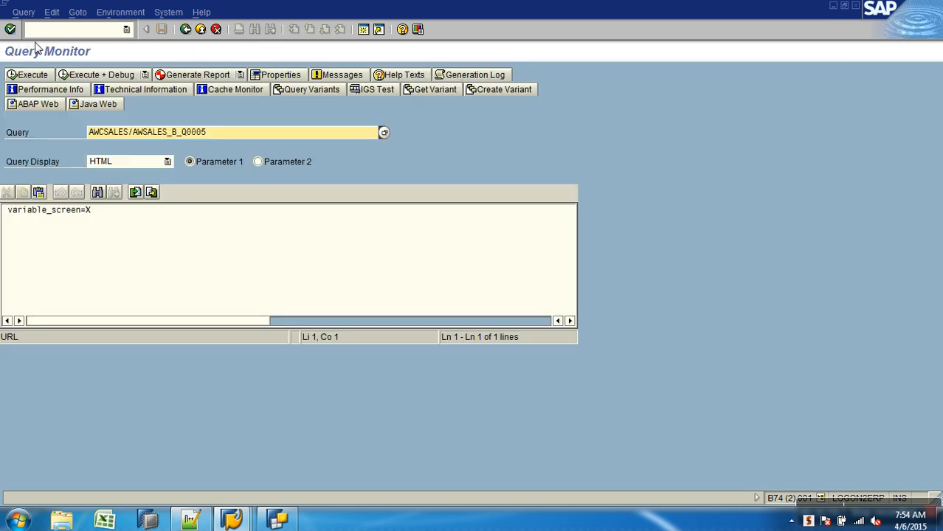
click(44, 79)
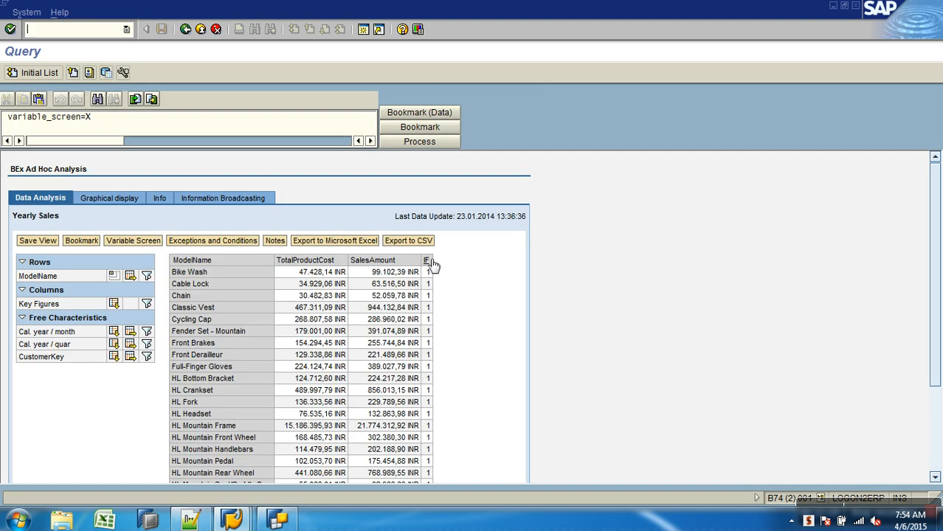
drag(936, 307, 934, 428)
click(284, 444)
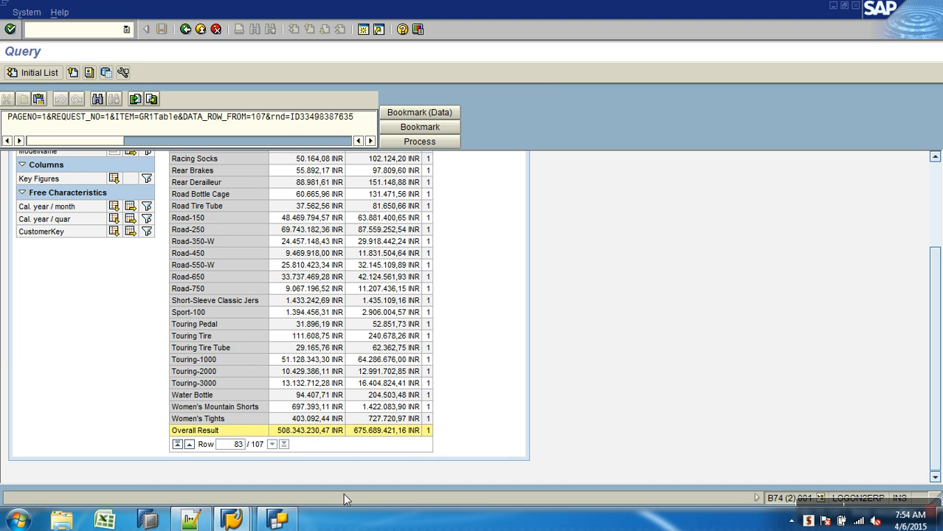
In BEx Query Designer, set the IF column's Calculate Results As option to Summation and save the query
click(267, 521)
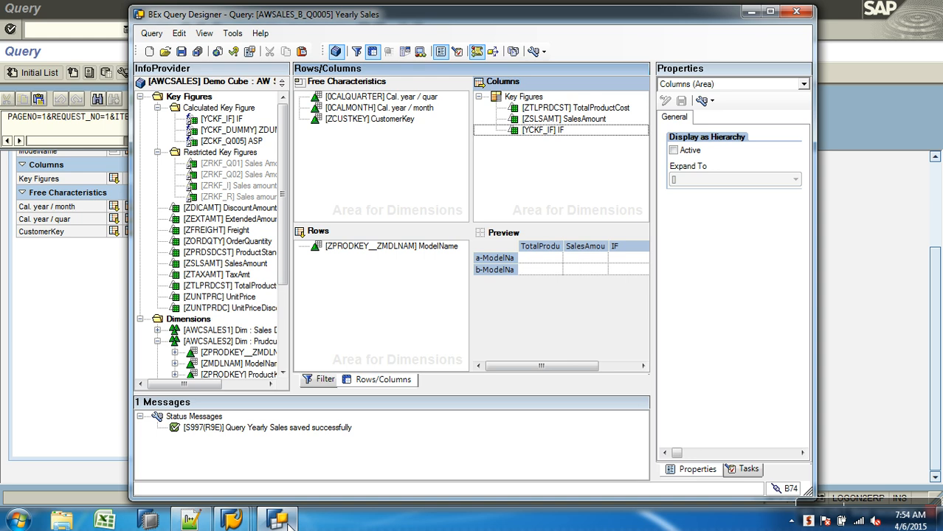
click(550, 134)
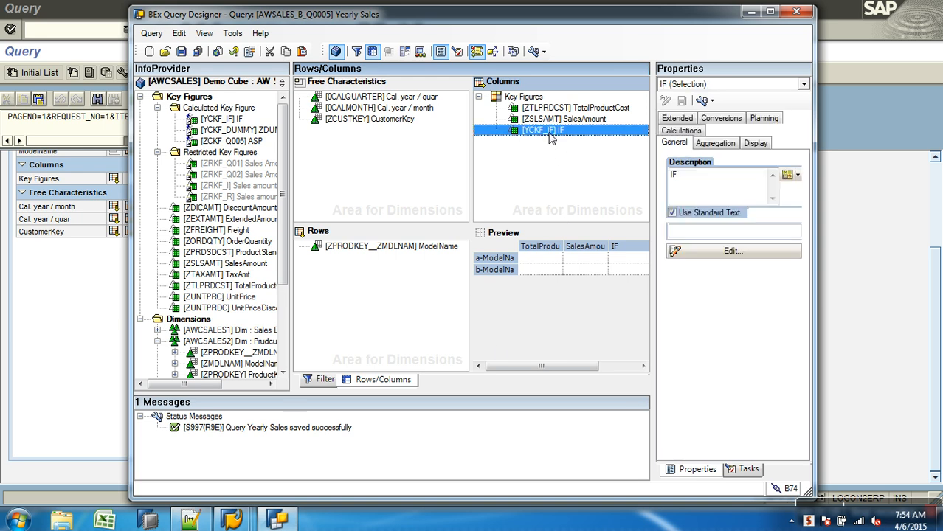
click(695, 131)
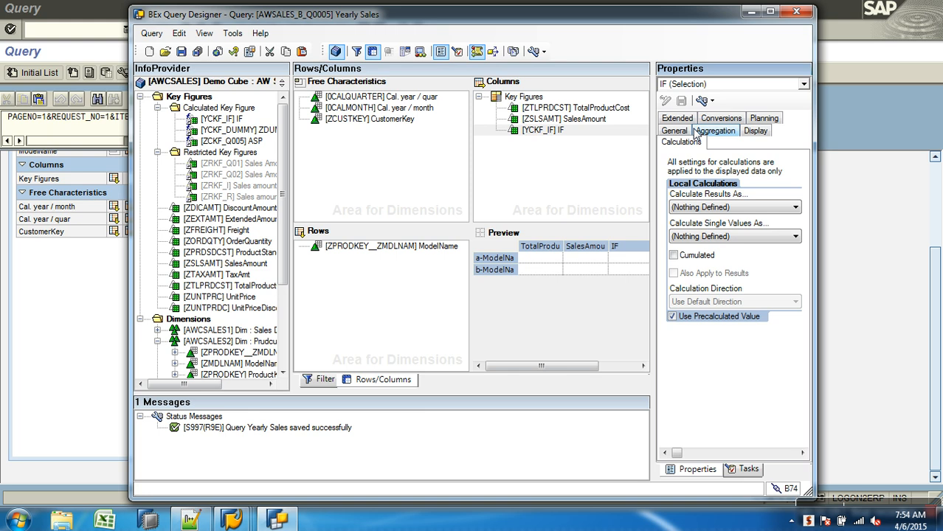
click(741, 209)
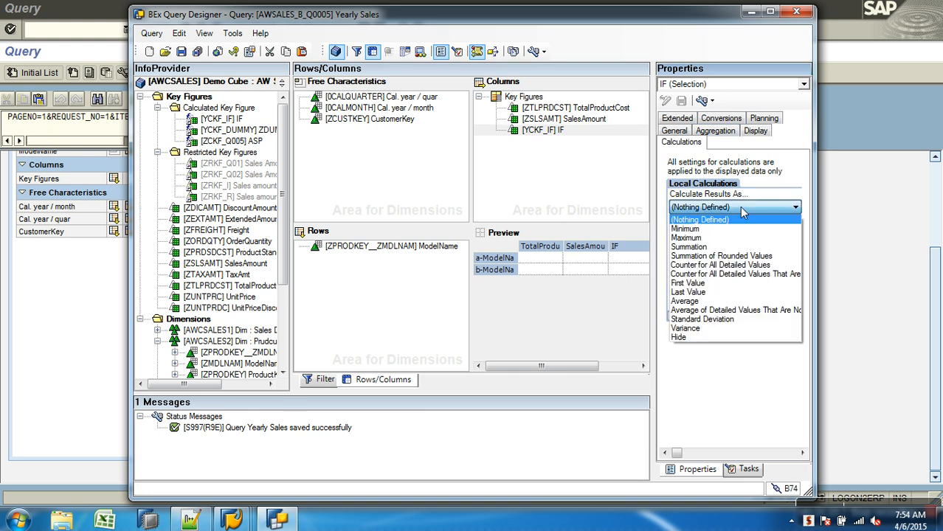
click(697, 247)
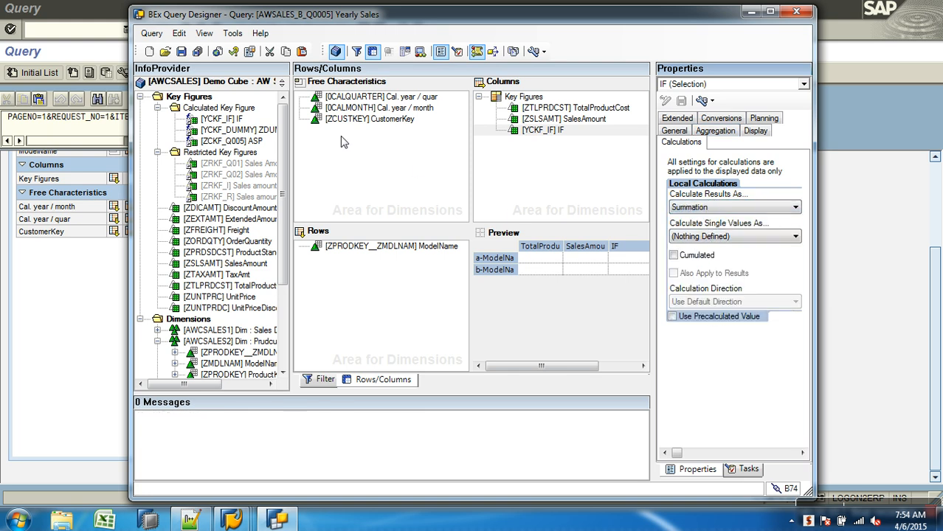
click(181, 51)
Rerun the query in SAP GUI, check the IF value in the Overall Result row on the last page, and return to BEx Query Designer
click(74, 292)
click(186, 30)
click(28, 75)
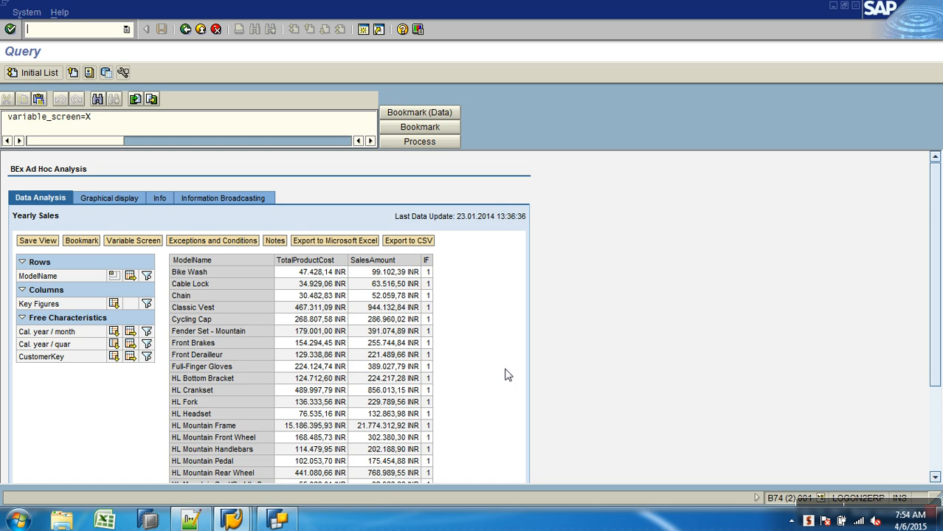
drag(933, 260, 927, 386)
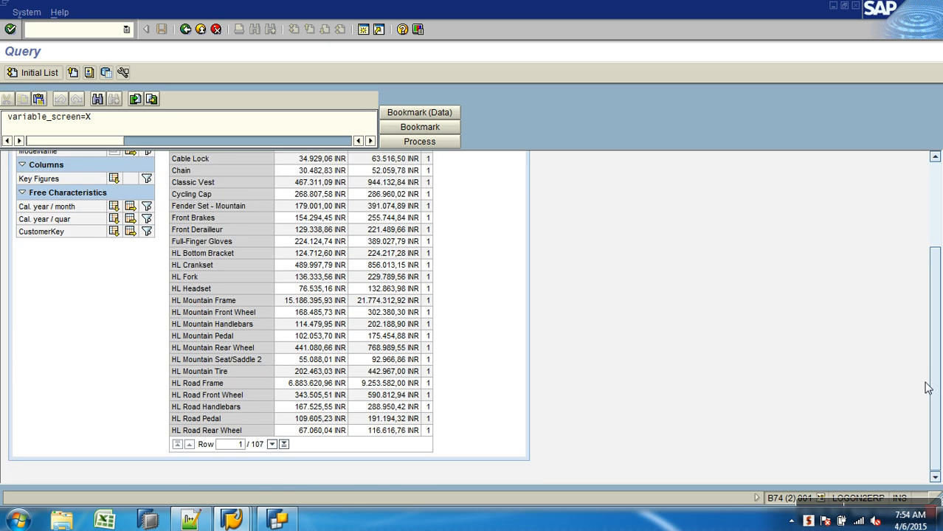
click(284, 445)
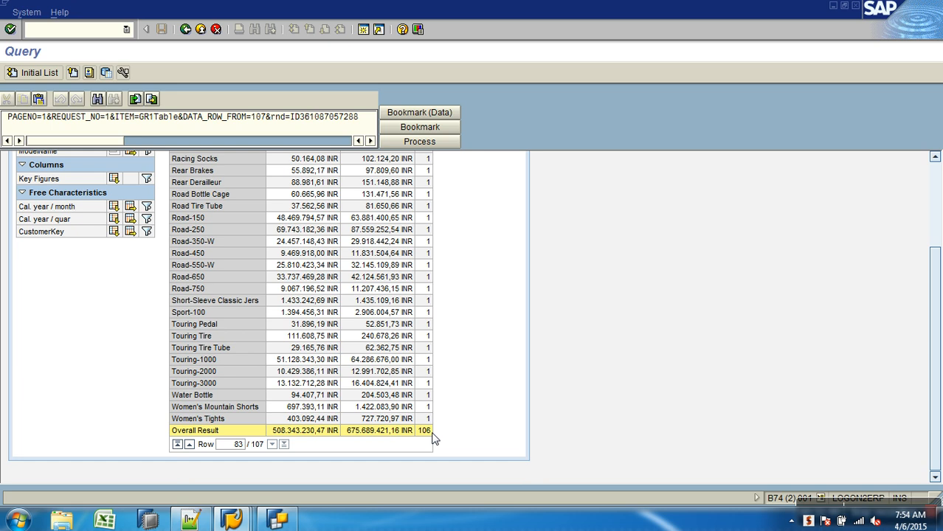
click(286, 521)
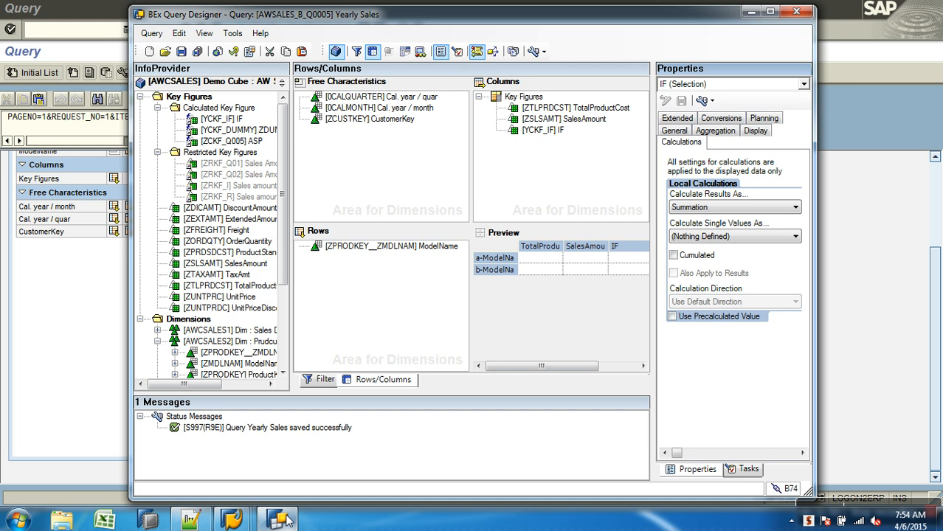
mouse_move(888, 506)
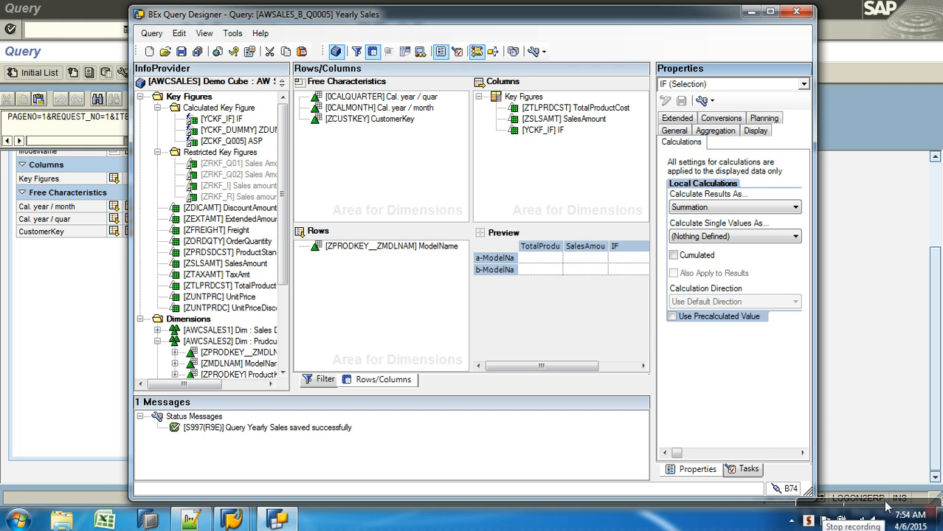